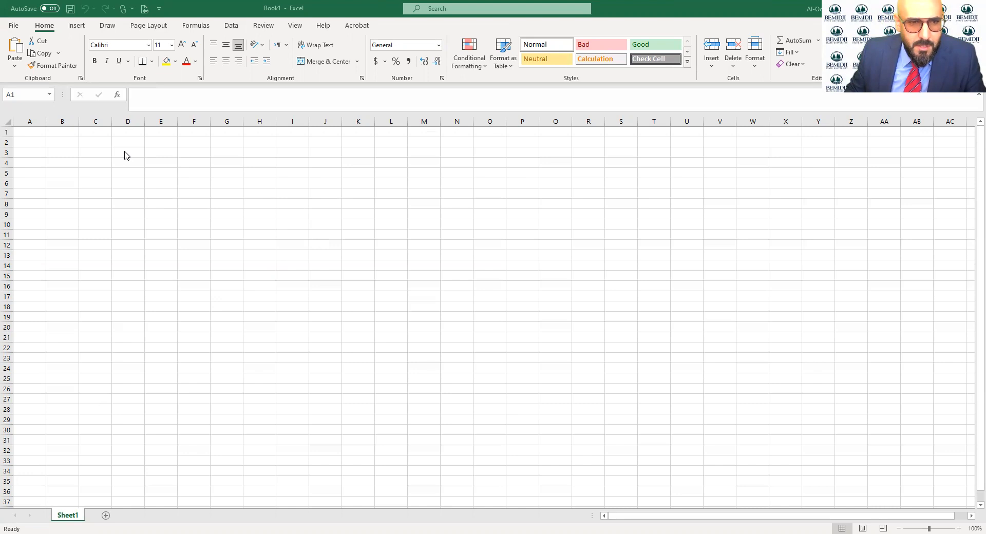
pyautogui.click(304, 162)
pyautogui.click(296, 180)
pyautogui.click(394, 183)
pyautogui.click(444, 196)
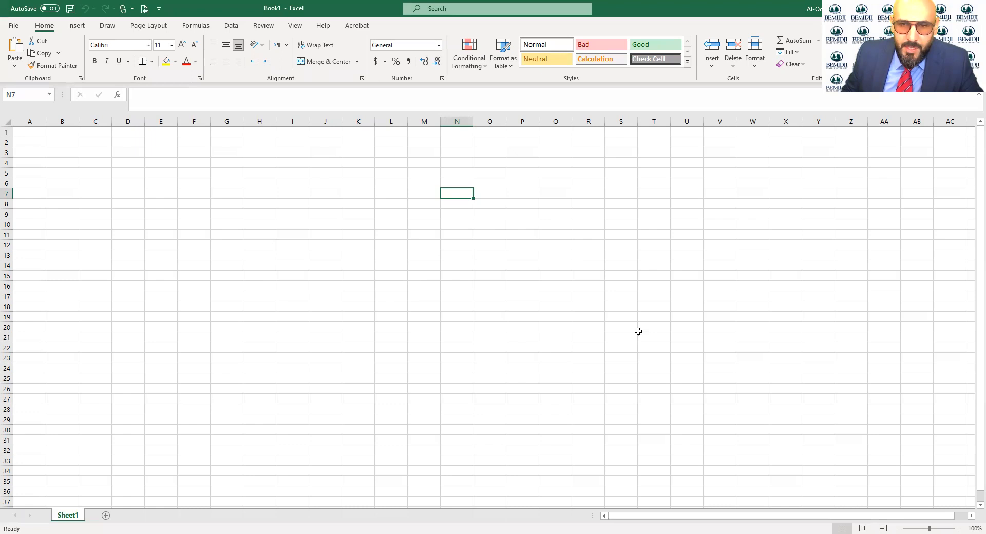
pyautogui.click(190, 258)
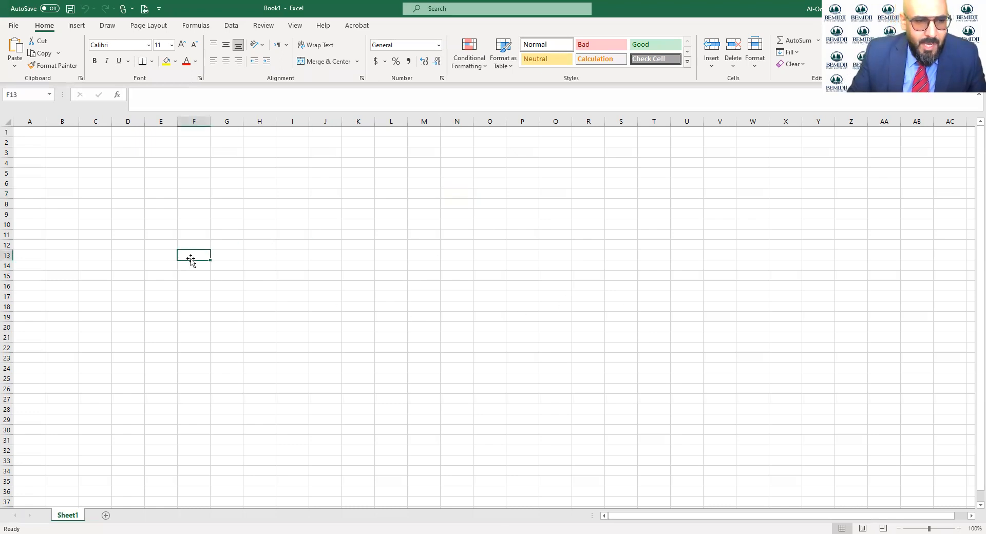
pyautogui.click(641, 235)
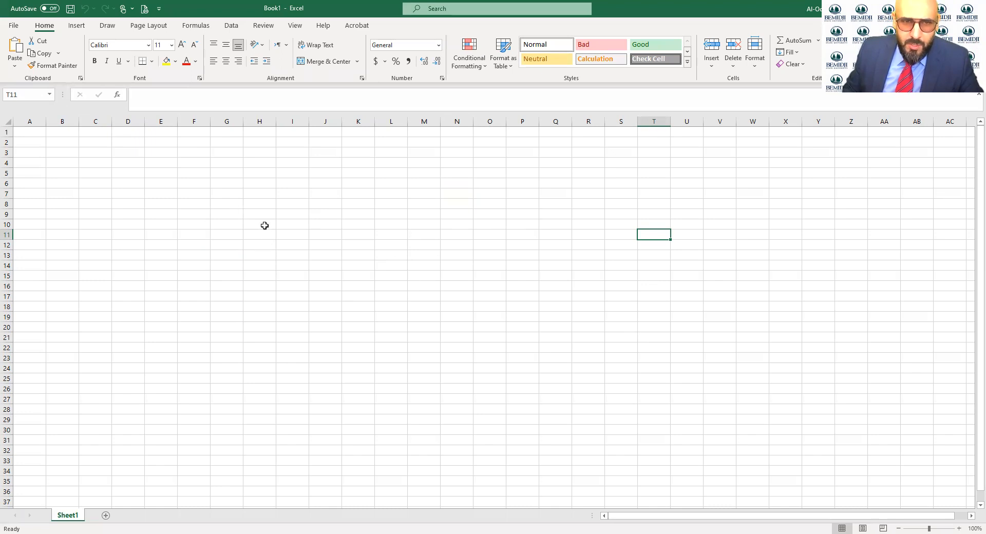
# Step: Enter 150 in cell H6
pyautogui.click(260, 184)
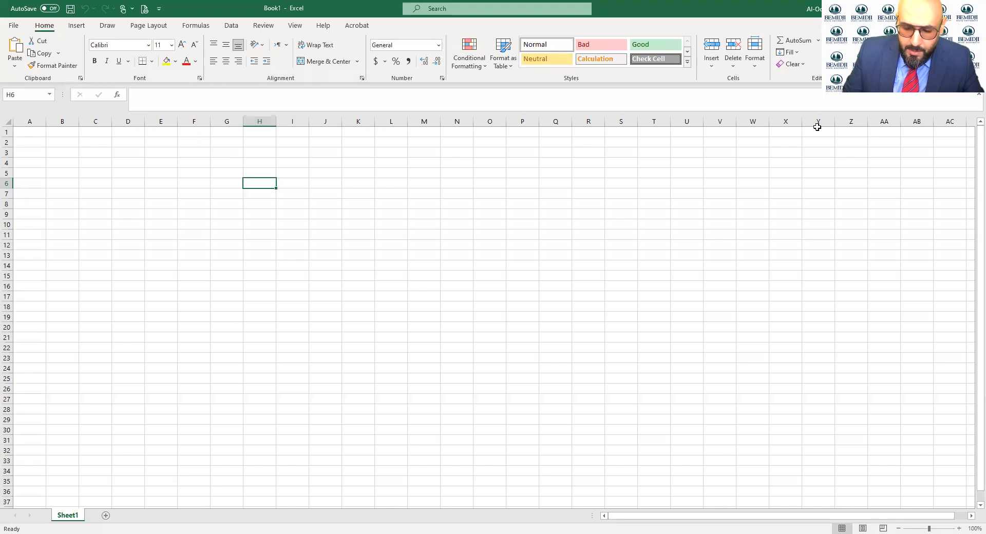
pyautogui.write('150')
pyautogui.press('Return')
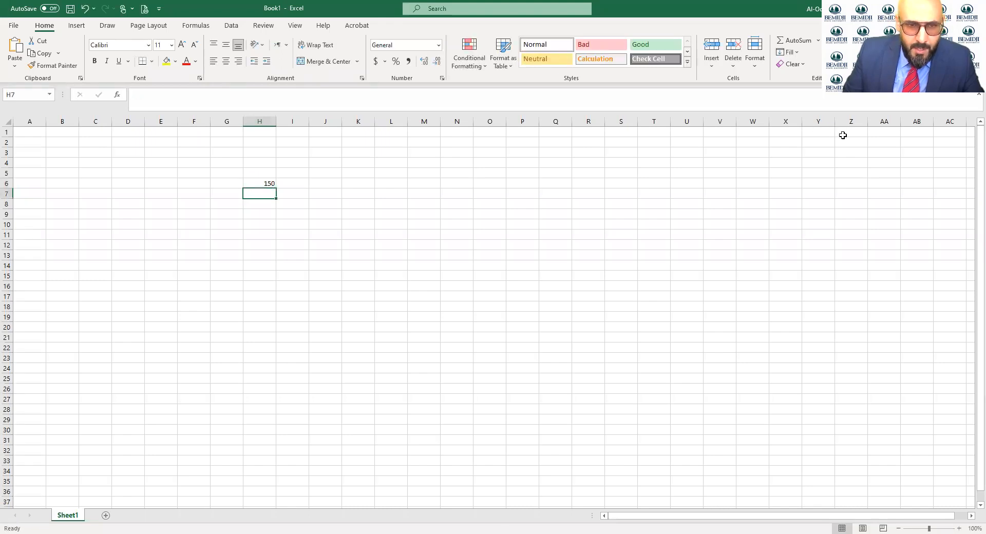
# Step: Enter 485 in cell K20
pyautogui.press('Down')
pyautogui.press('Down')
pyautogui.press('Down')
pyautogui.press('Down')
pyautogui.press('Down')
pyautogui.press('Down')
pyautogui.press('Down')
pyautogui.press('Down')
pyautogui.press('Down')
pyautogui.press('Down')
pyautogui.press('Down')
pyautogui.press('Down')
pyautogui.press('Down')
pyautogui.press('Right')
pyautogui.press('Right')
pyautogui.press('Right')
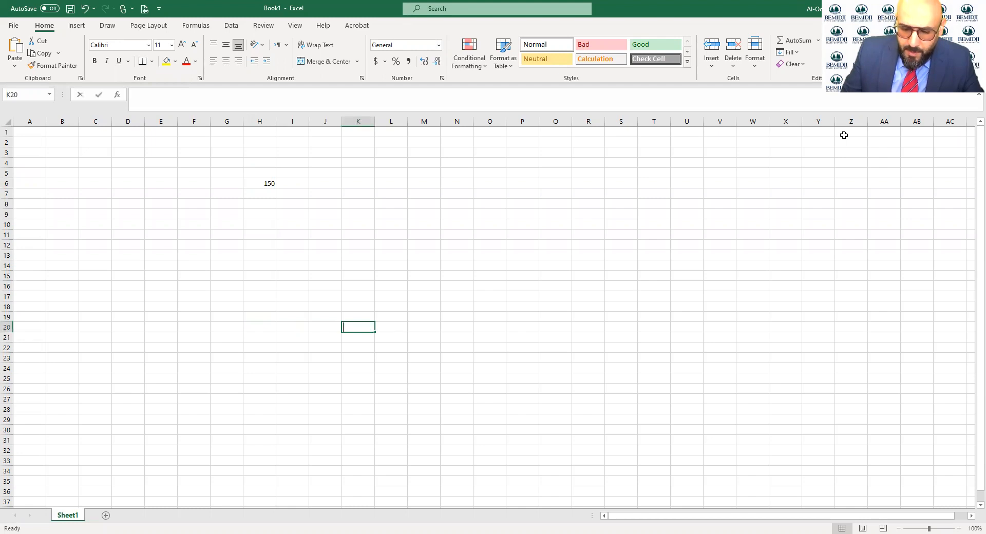
pyautogui.write('485')
pyautogui.press('Return')
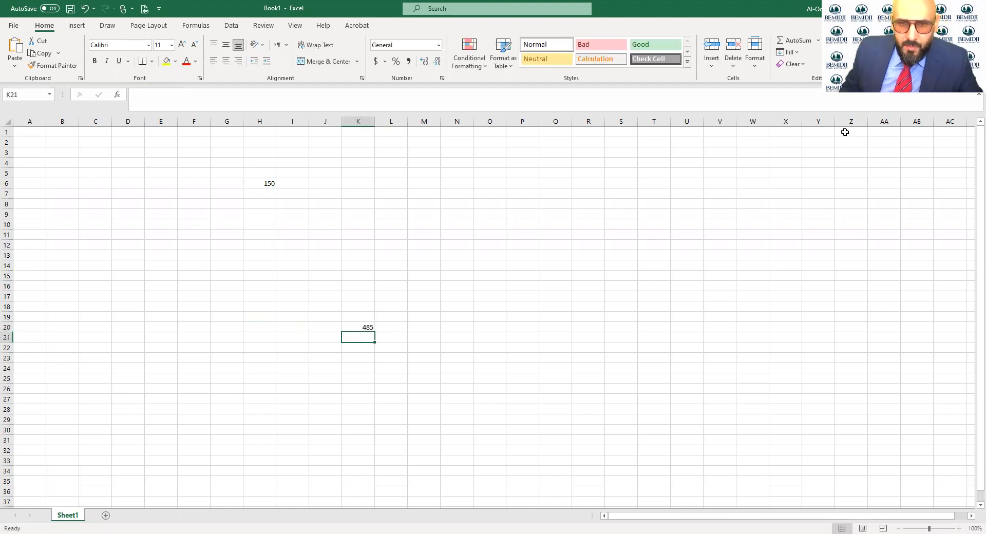
# Step: Add the two entered numbers in cell Q8 with the formula =H6+K20
pyautogui.click(565, 204)
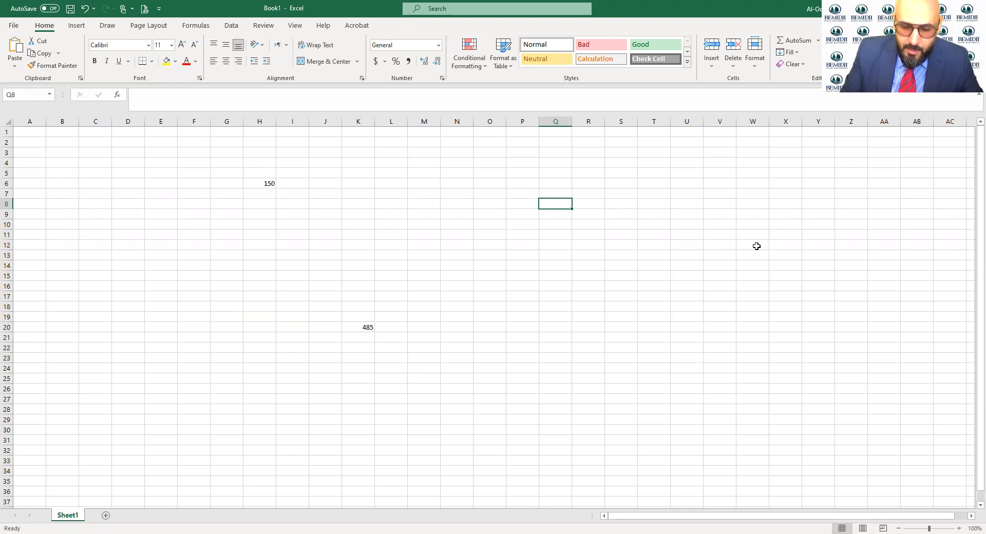
pyautogui.write('=')
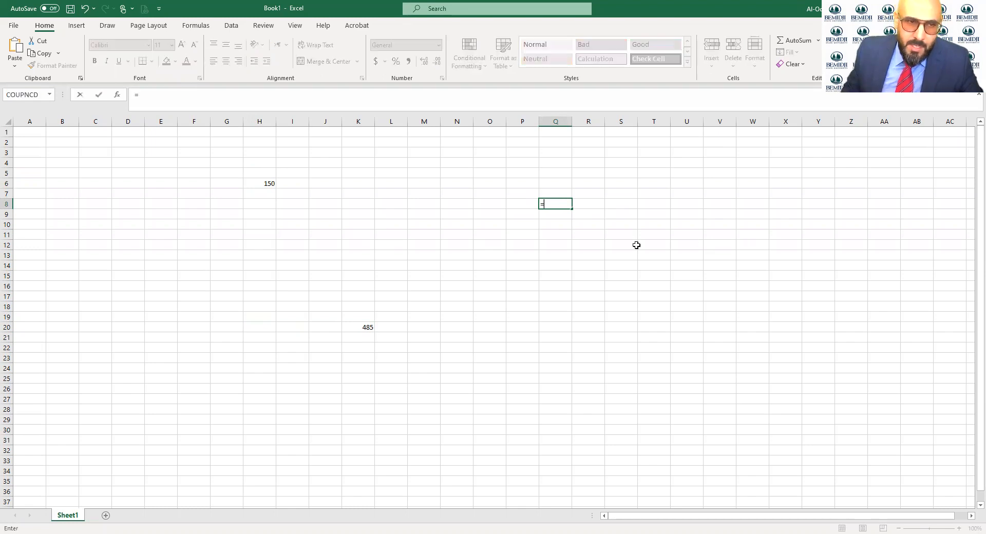
pyautogui.click(258, 183)
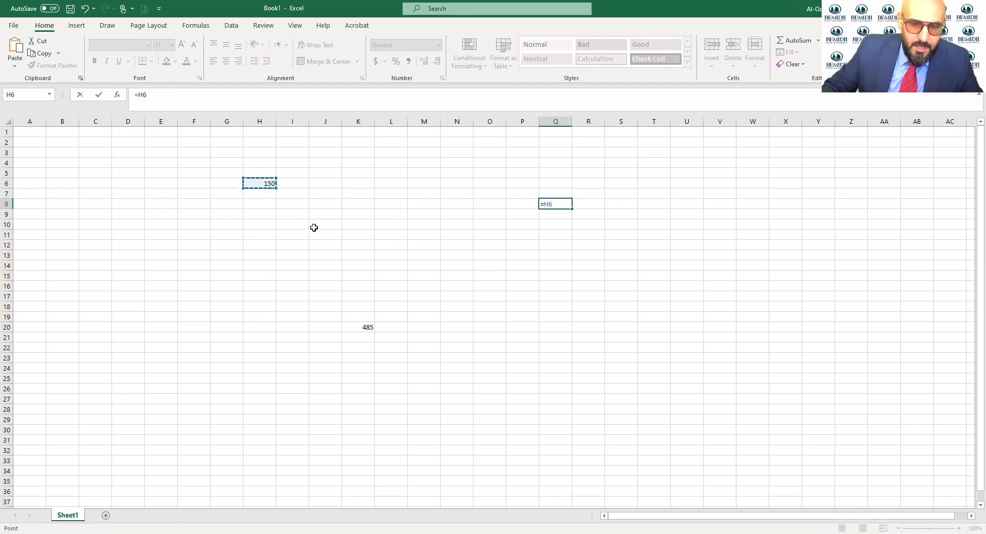
pyautogui.write('+')
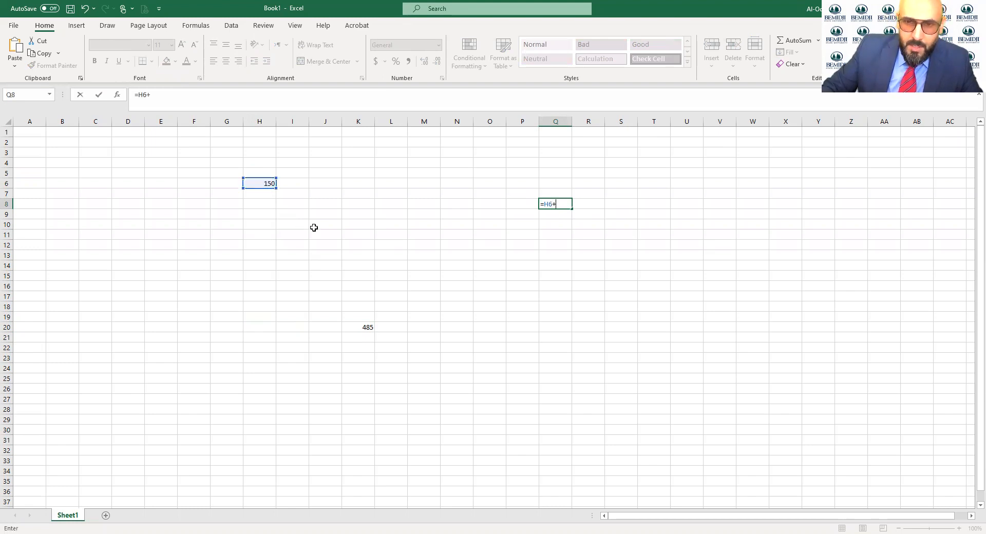
pyautogui.click(352, 327)
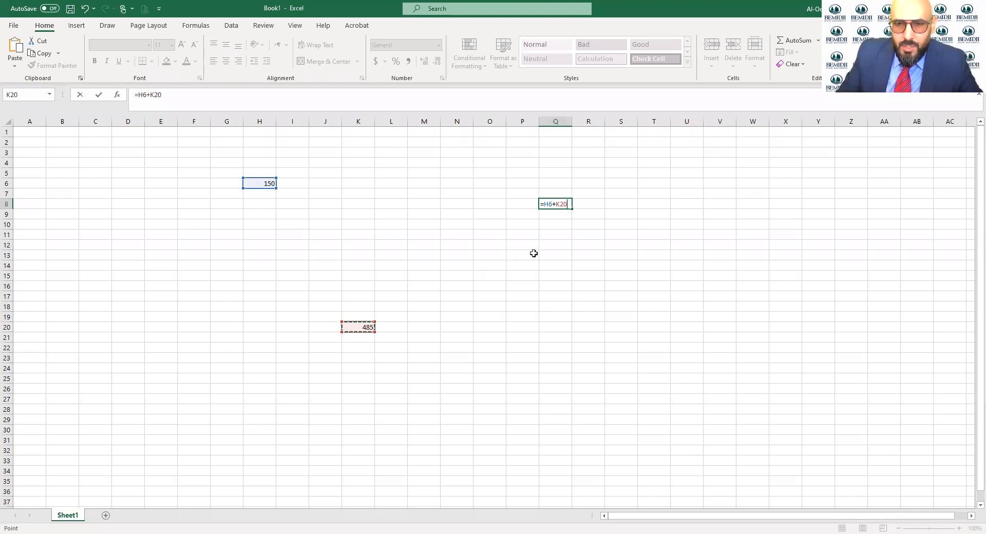
pyautogui.press('Return')
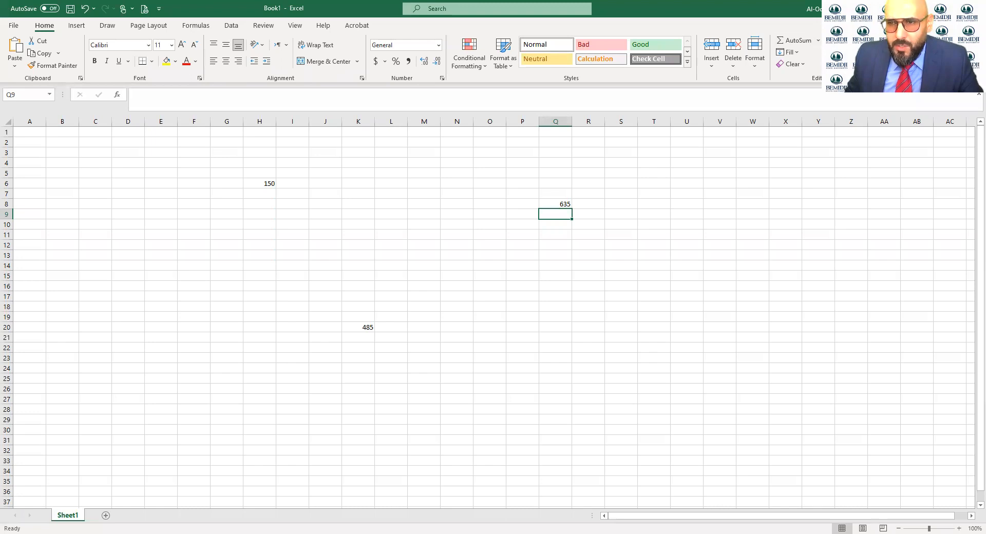
# Step: Look over the AutoSum options and browse the Financial function list, reading the descriptions of NPER, PMT and RATE
pyautogui.click(817, 40)
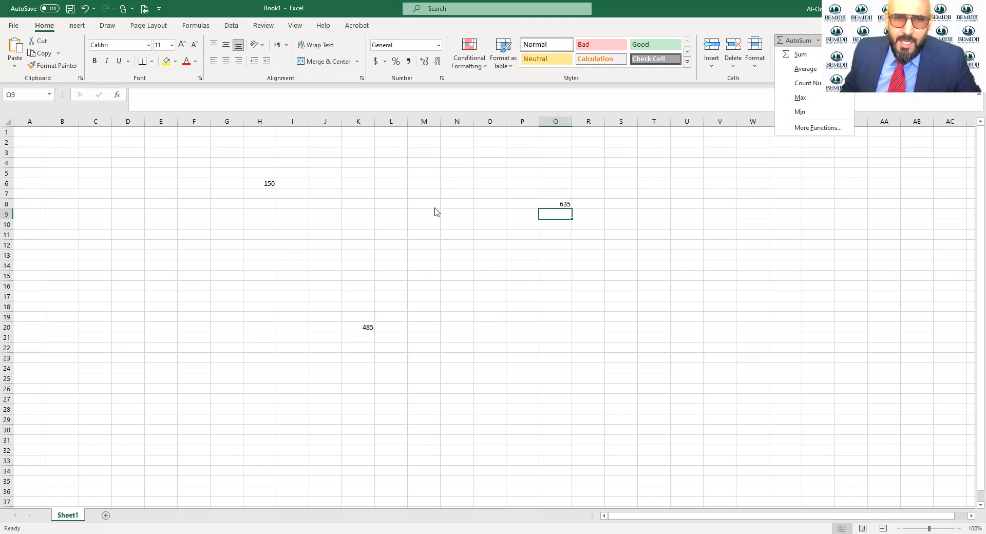
pyautogui.click(197, 25)
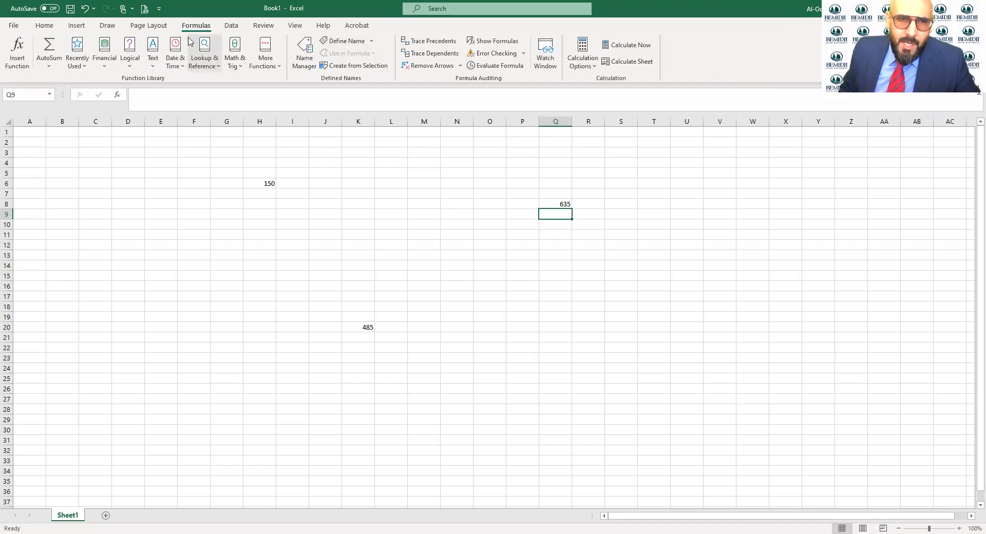
pyautogui.click(109, 68)
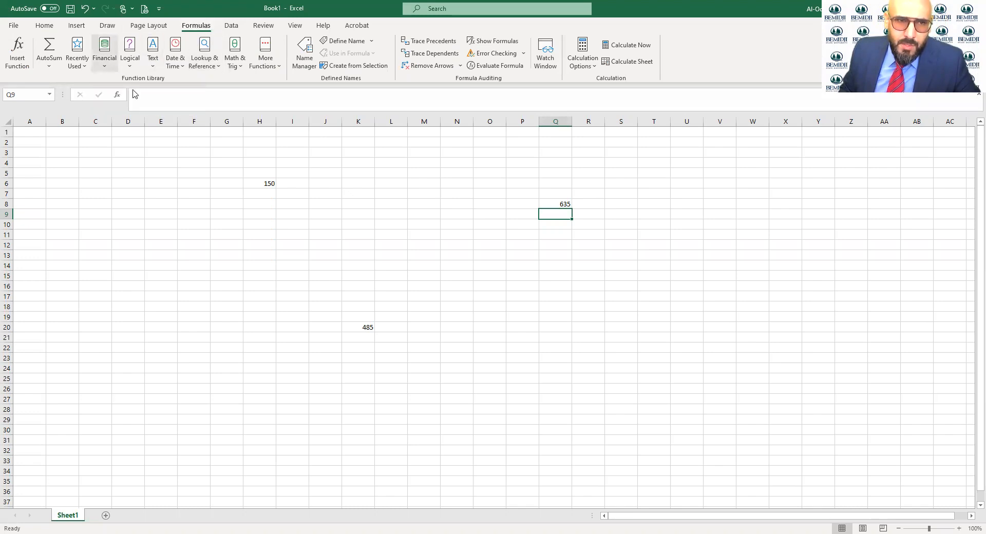
pyautogui.scroll(-5, 122, 178)
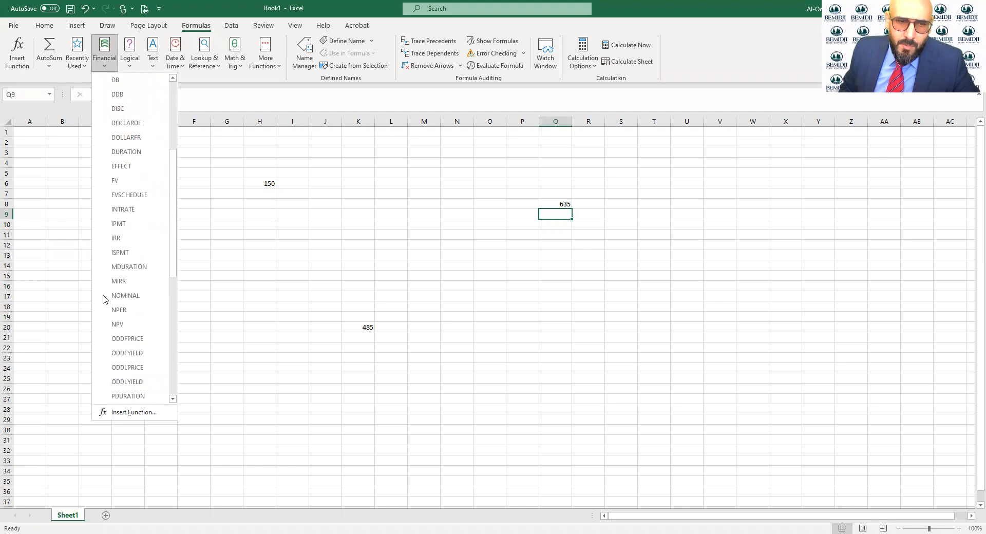
pyautogui.scroll(-6, 137, 362)
pyautogui.scroll(9, 135, 303)
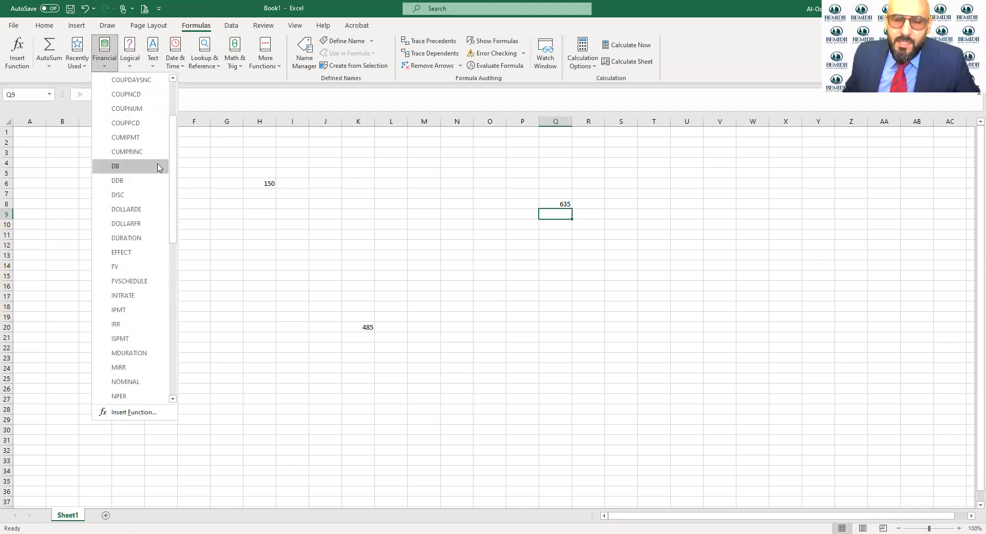
pyautogui.scroll(2, 136, 215)
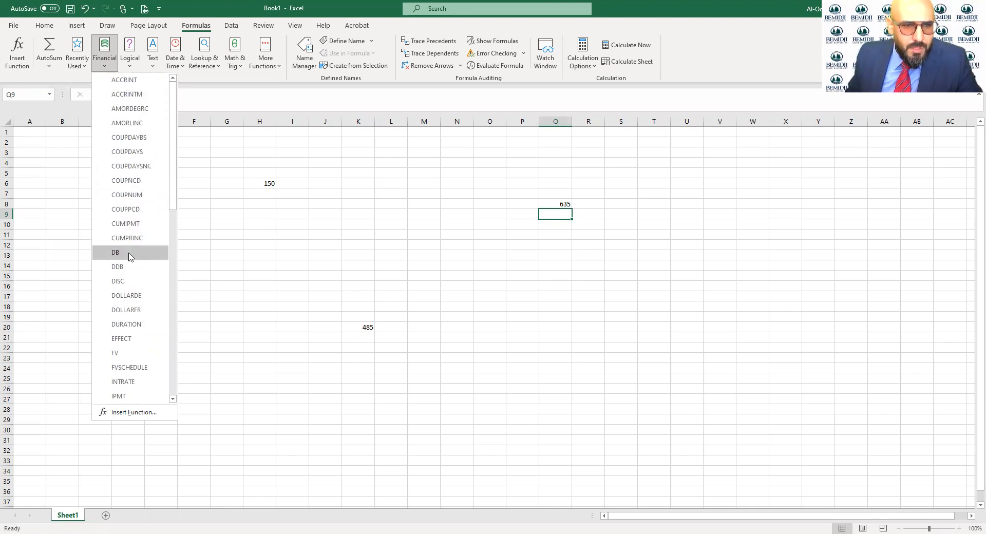
pyautogui.moveTo(128, 255)
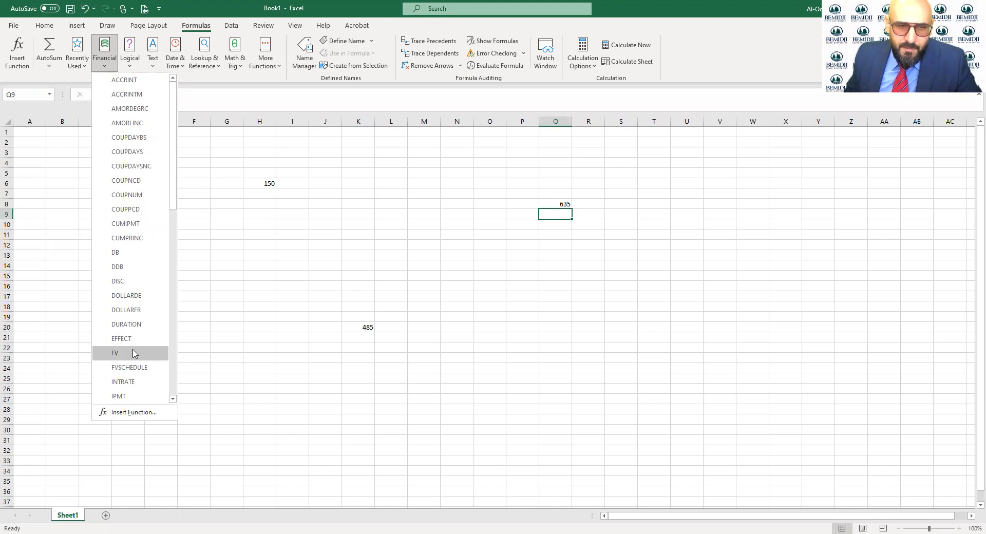
pyautogui.scroll(-1, 132, 354)
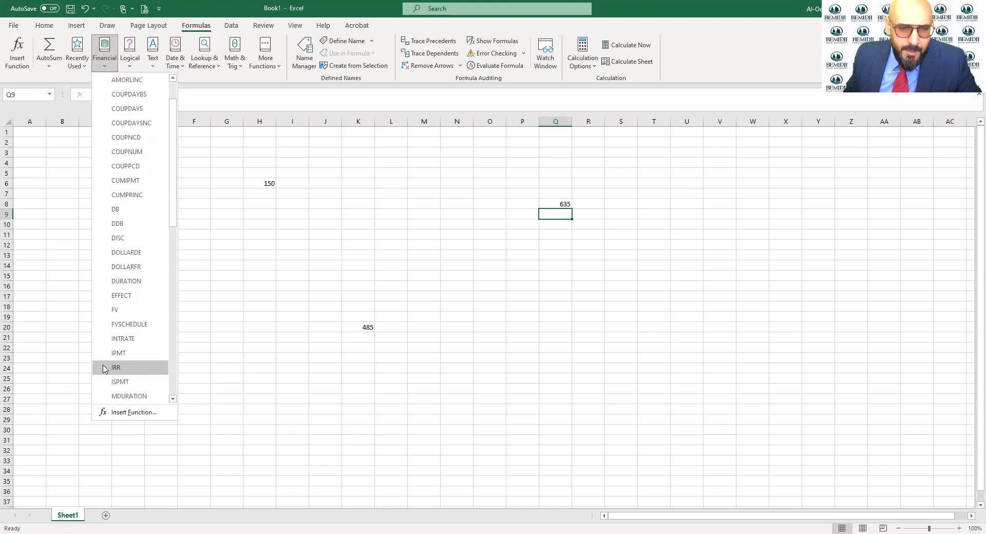
pyautogui.scroll(-2, 129, 359)
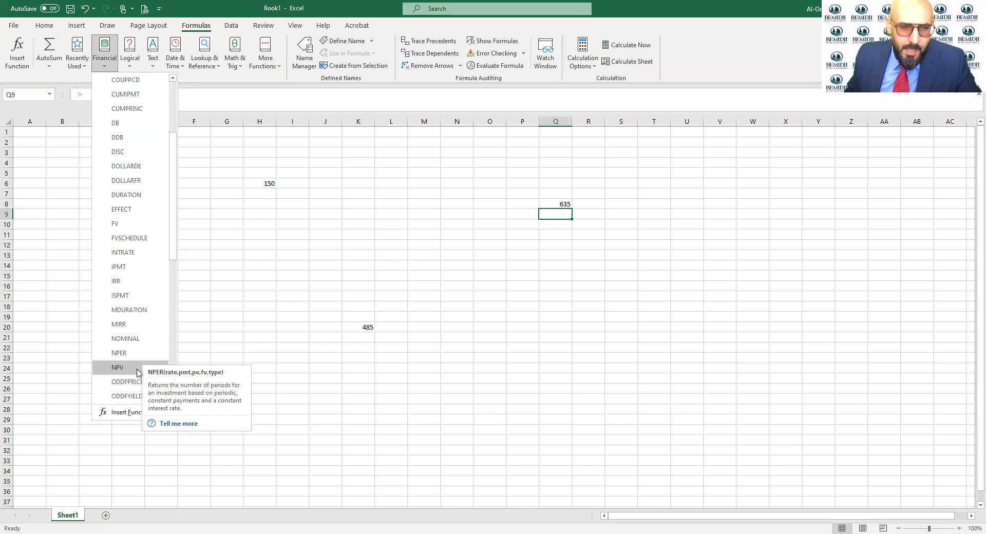
pyautogui.scroll(-1, 138, 371)
pyautogui.scroll(-1, 140, 372)
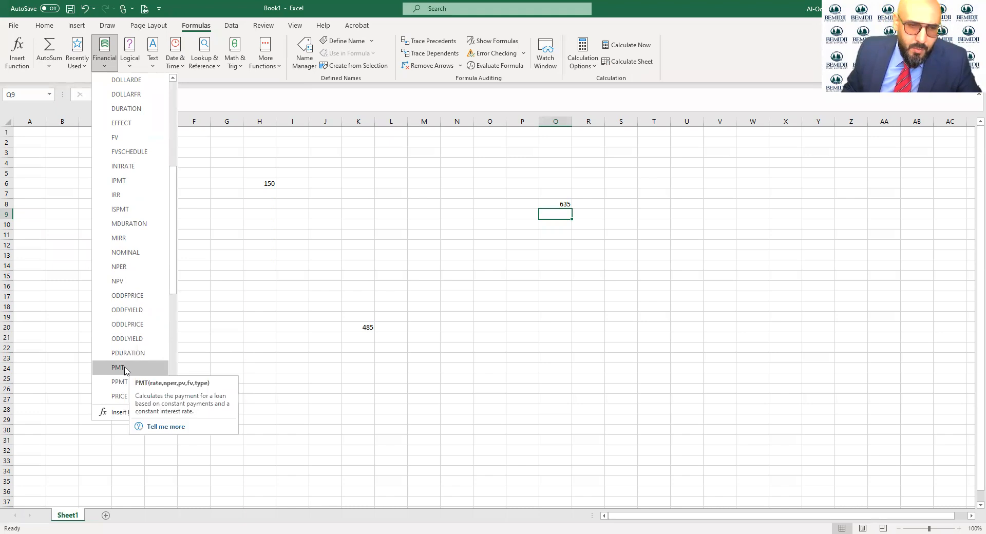
pyautogui.scroll(-1, 131, 369)
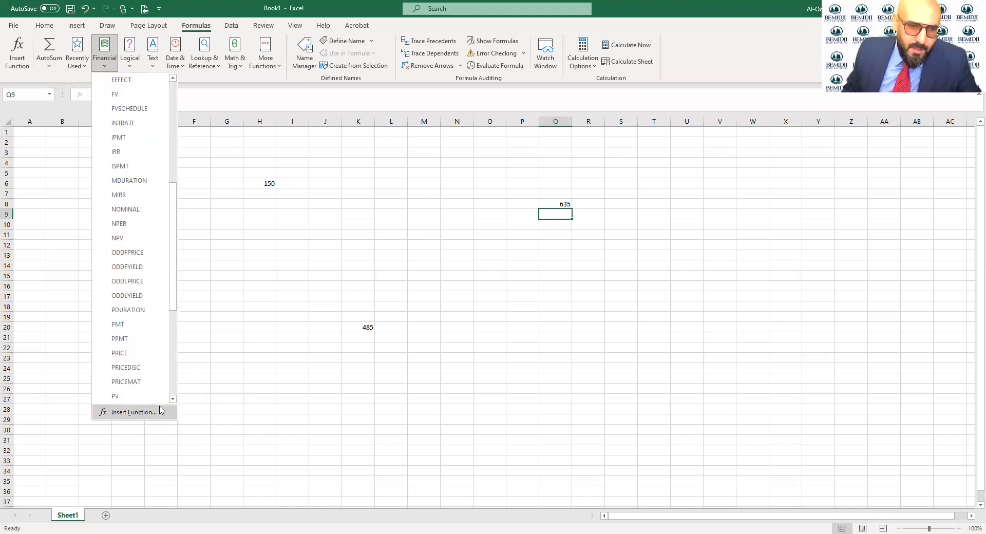
pyautogui.scroll(-1, 129, 396)
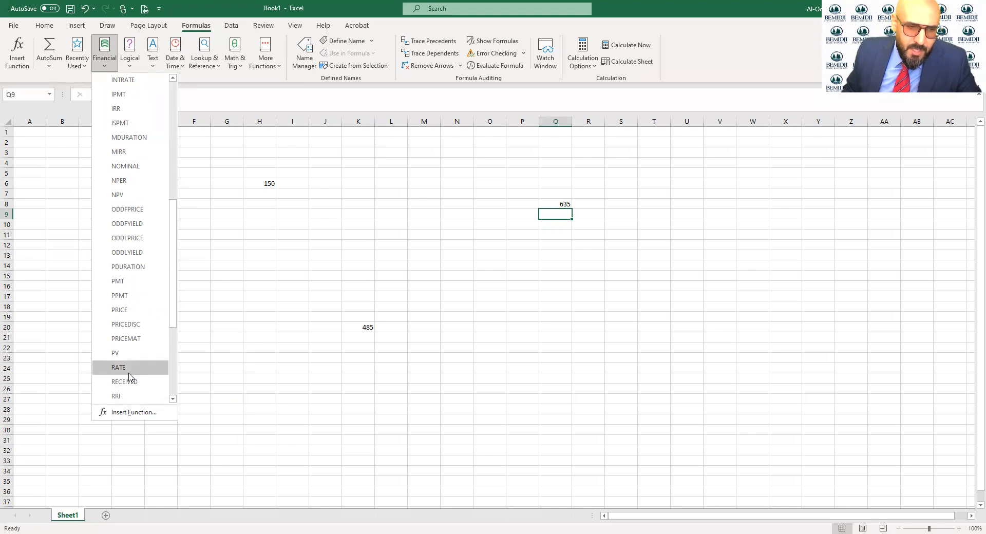
pyautogui.scroll(-1, 131, 371)
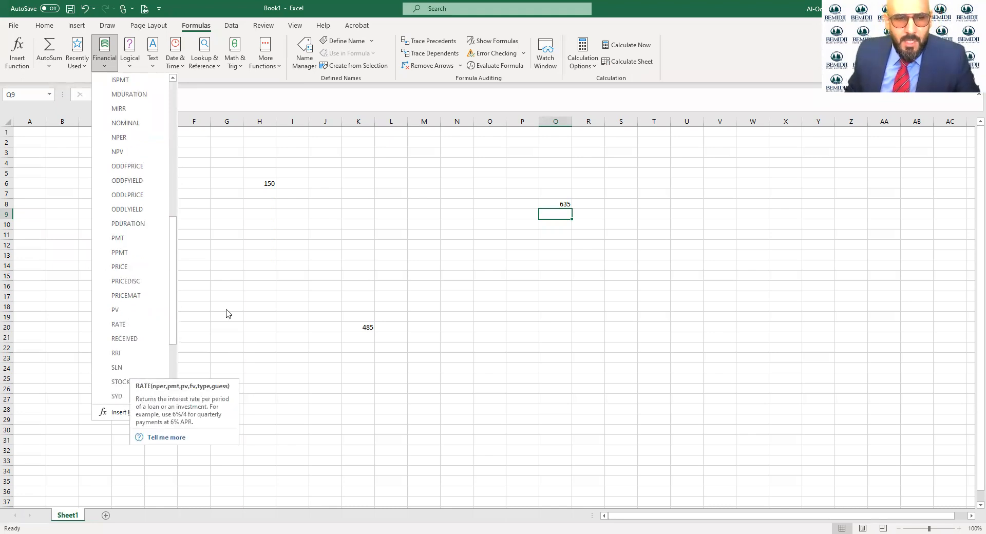
pyautogui.click(394, 274)
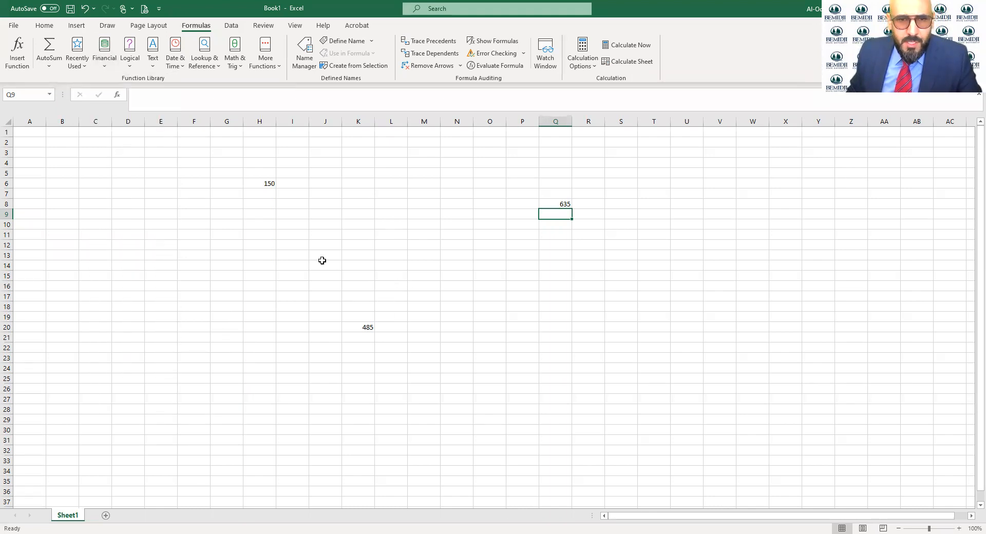
# Step: Clear the contents of the range H5:S21, removing the sample numbers and their sum
pyautogui.moveTo(260, 173); pyautogui.dragTo(609, 338)
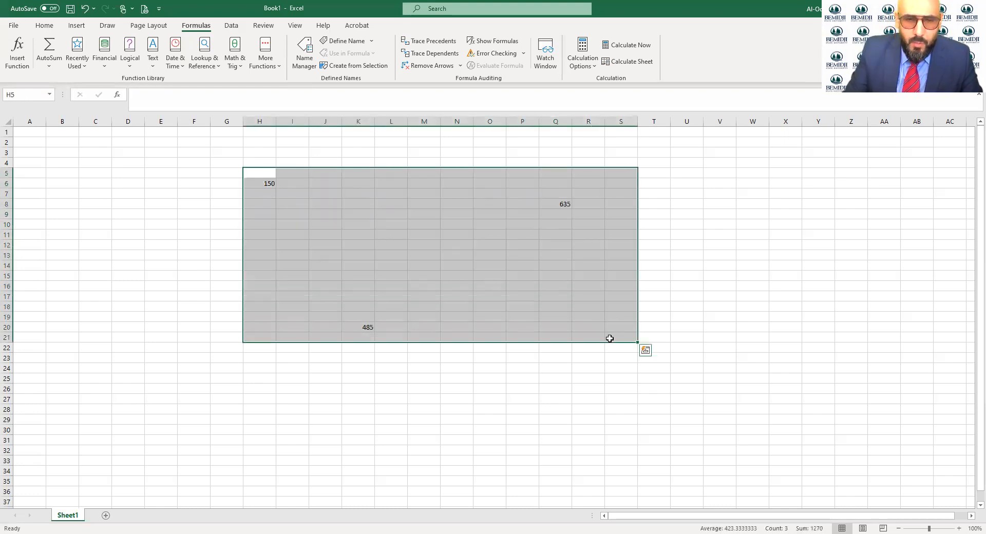
pyautogui.press('Delete')
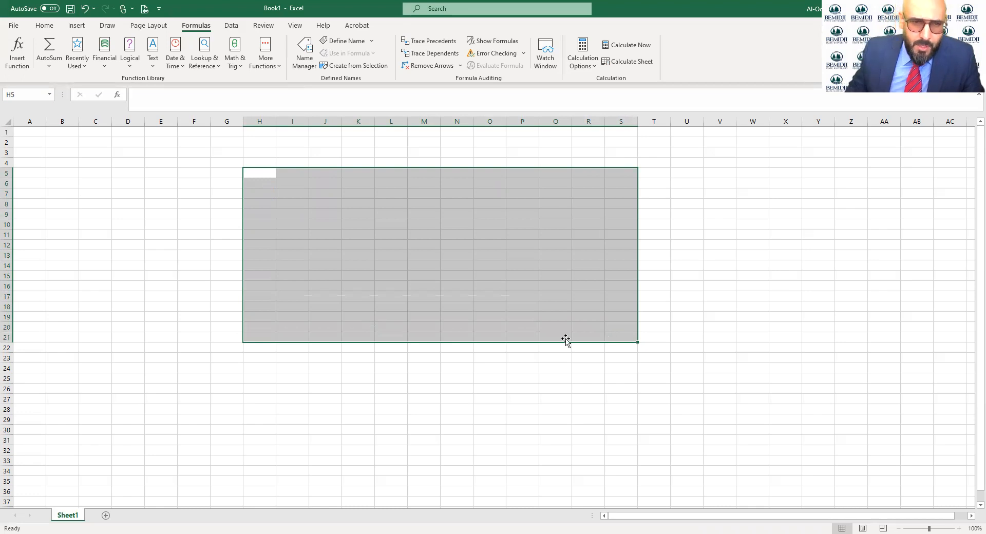
# Step: Enter the column headers Year in cell H5 and Cash flow in cell I5
pyautogui.click(266, 174)
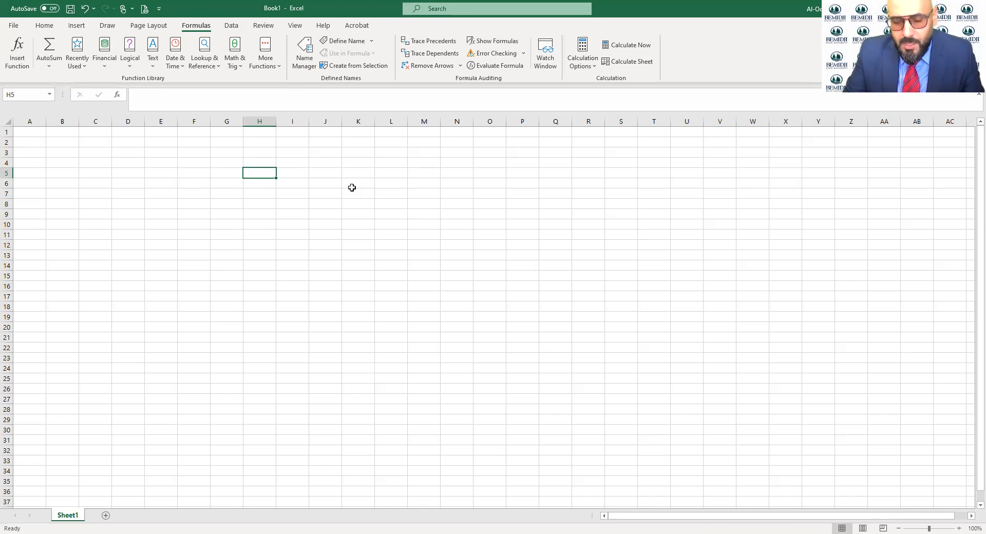
pyautogui.write('Year')
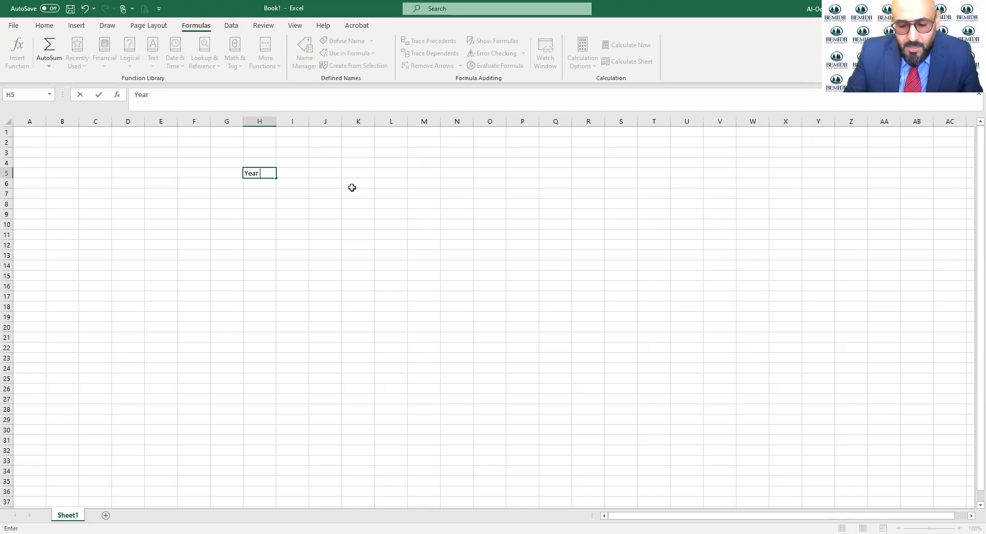
pyautogui.press('Tab')
pyautogui.write('Cash fl')
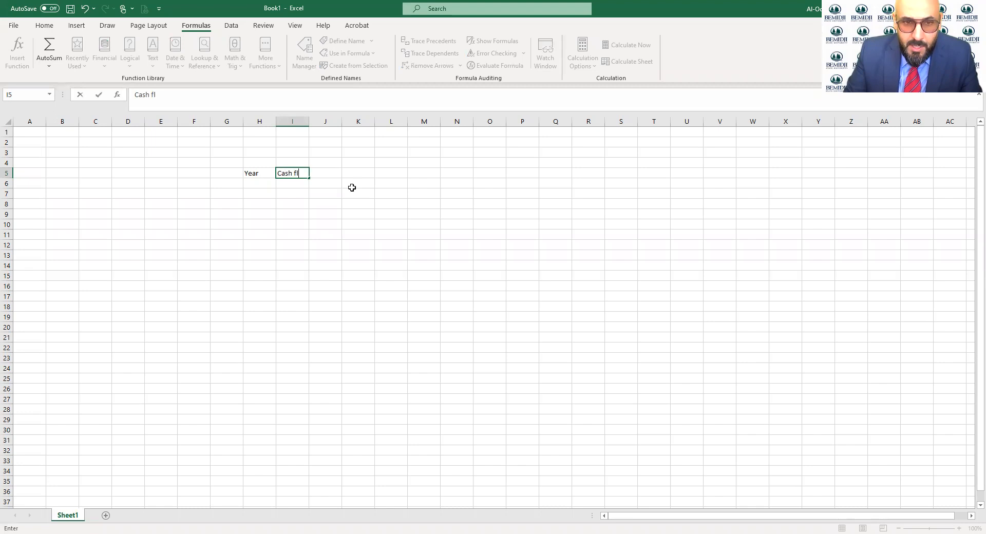
pyautogui.write('ow')
pyautogui.press('Return')
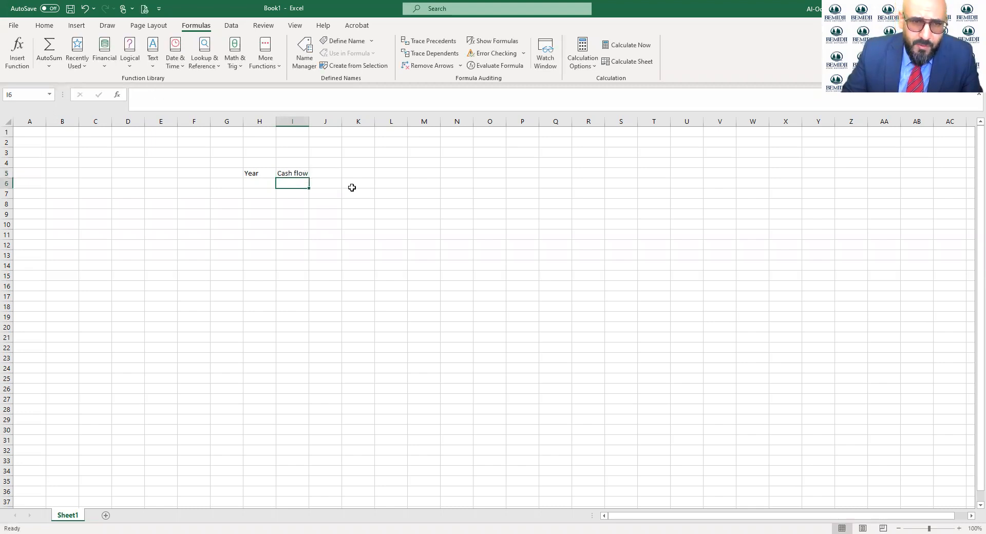
# Step: Fill the Year column with the sequence 0 through 10 in cells H6:H16
pyautogui.click(257, 190)
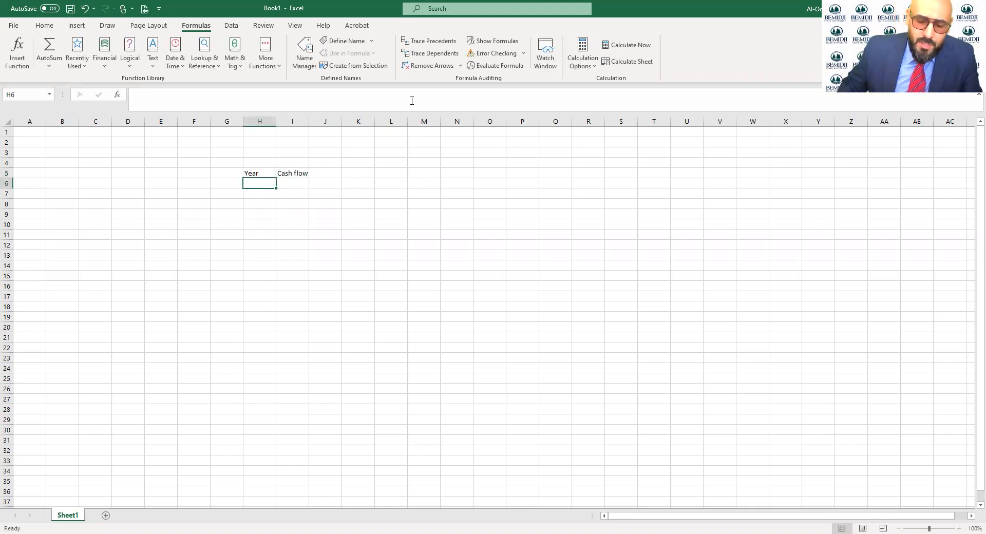
pyautogui.write('0')
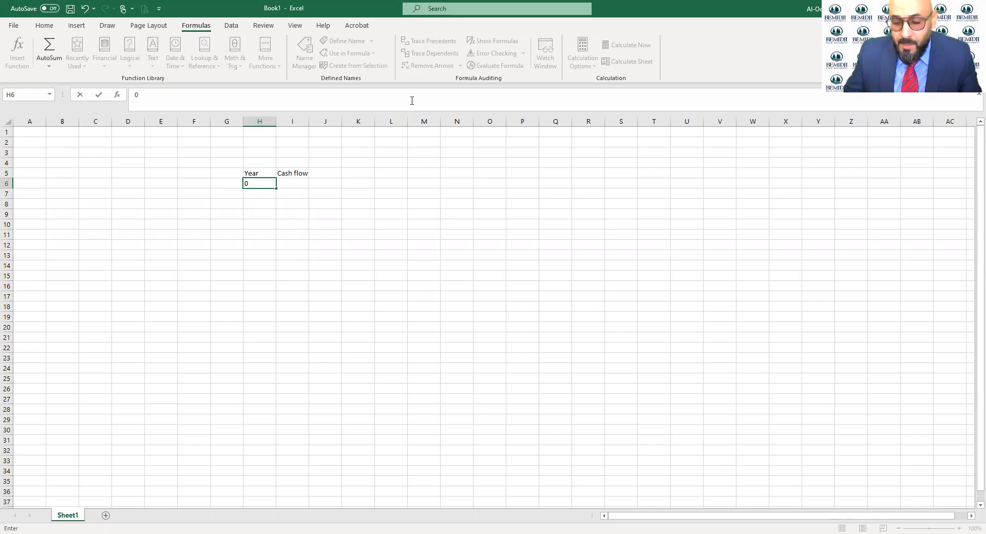
pyautogui.press('Return')
pyautogui.write('1')
pyautogui.press('Return')
pyautogui.write('2')
pyautogui.hotkey('ctrl', 'Return')
pyautogui.press('Return')
pyautogui.write('3')
pyautogui.press('Return')
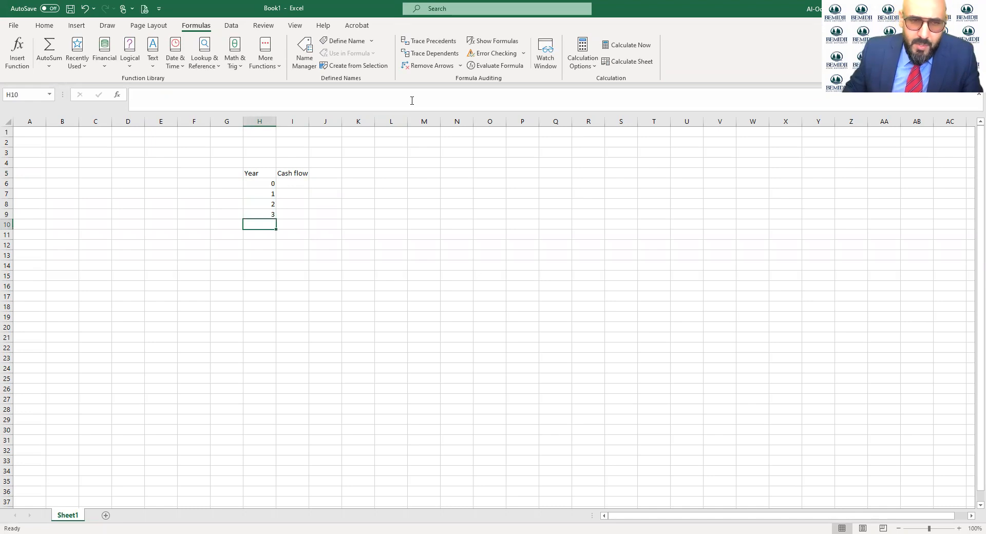
pyautogui.moveTo(261, 193); pyautogui.dragTo(274, 293)
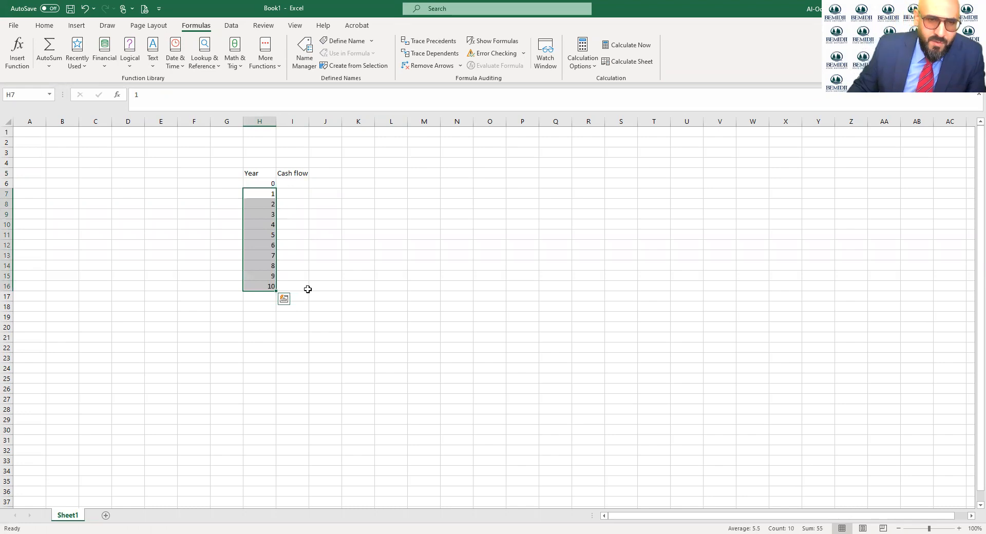
# Step: Enter the year 0 cash flow of -10000 in cell I6
pyautogui.click(299, 183)
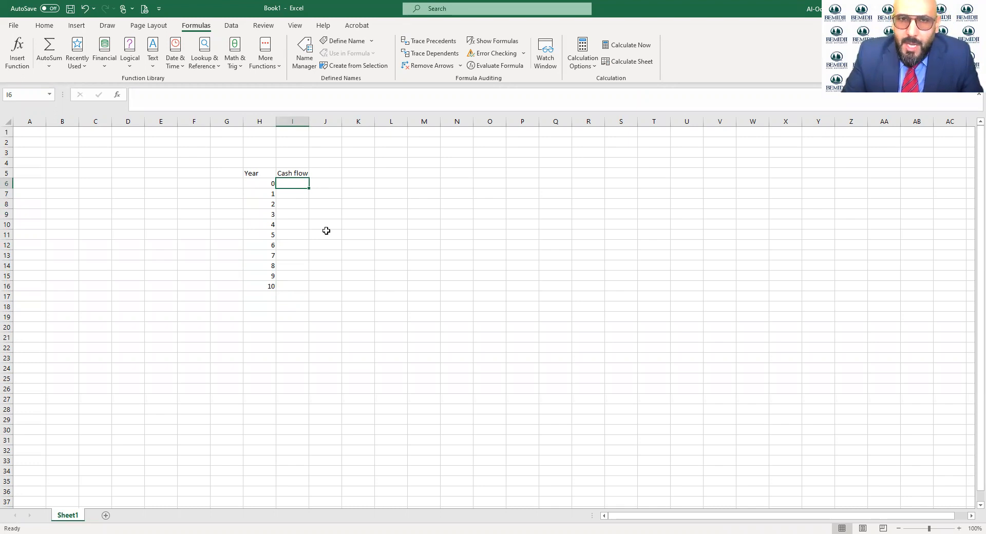
pyautogui.write('-')
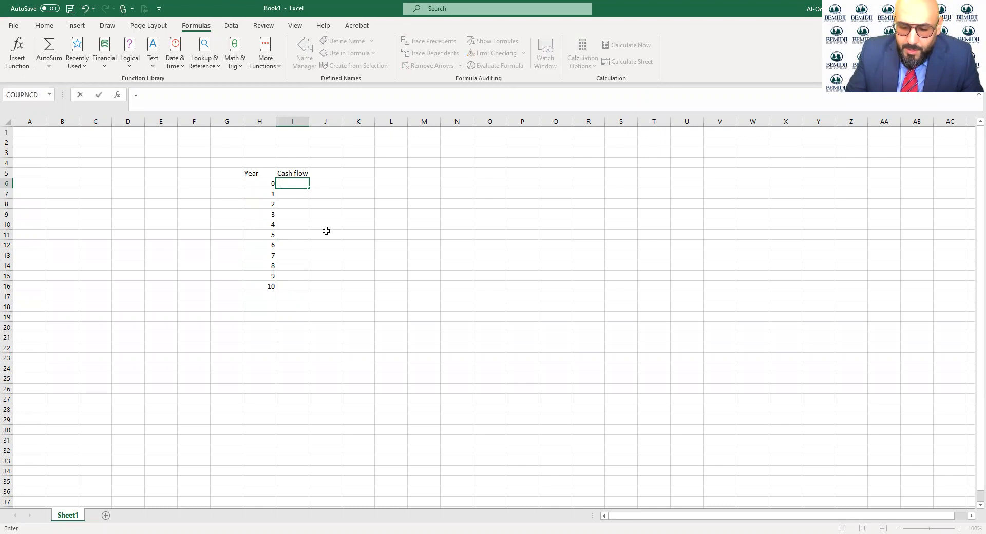
pyautogui.write('100')
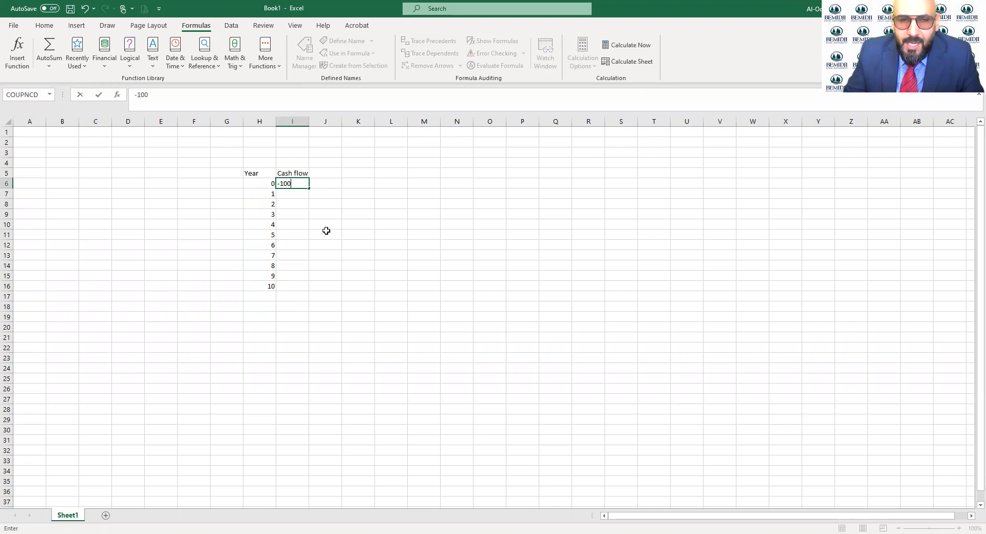
pyautogui.write('00')
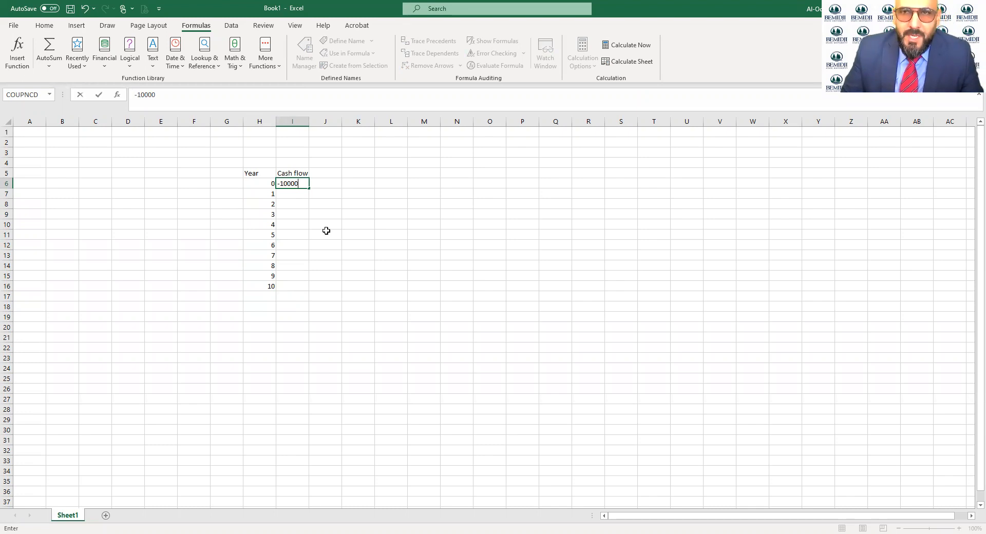
pyautogui.press('Return')
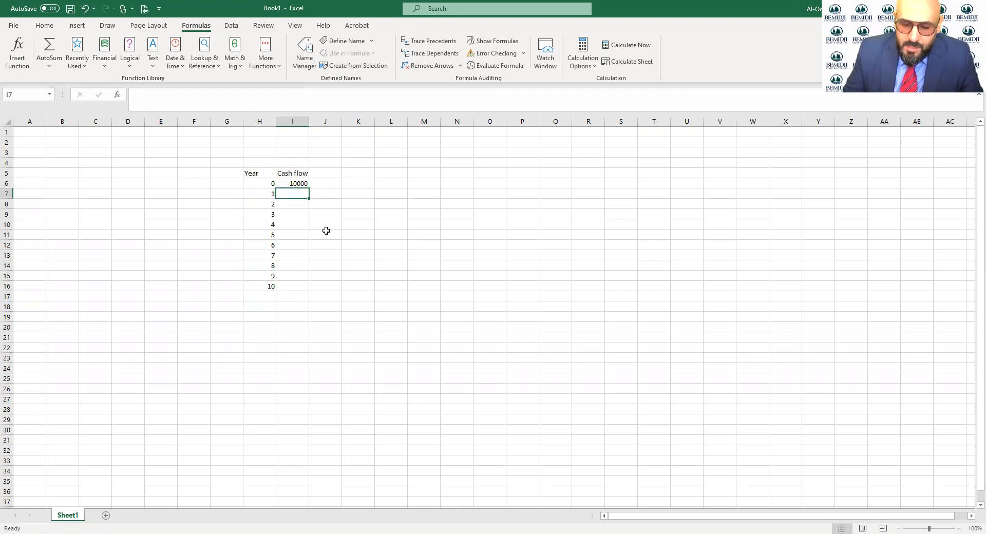
# Step: Enter a cash flow of 1200 for each of years 1 through 10 in cells I7:I16
pyautogui.write('12')
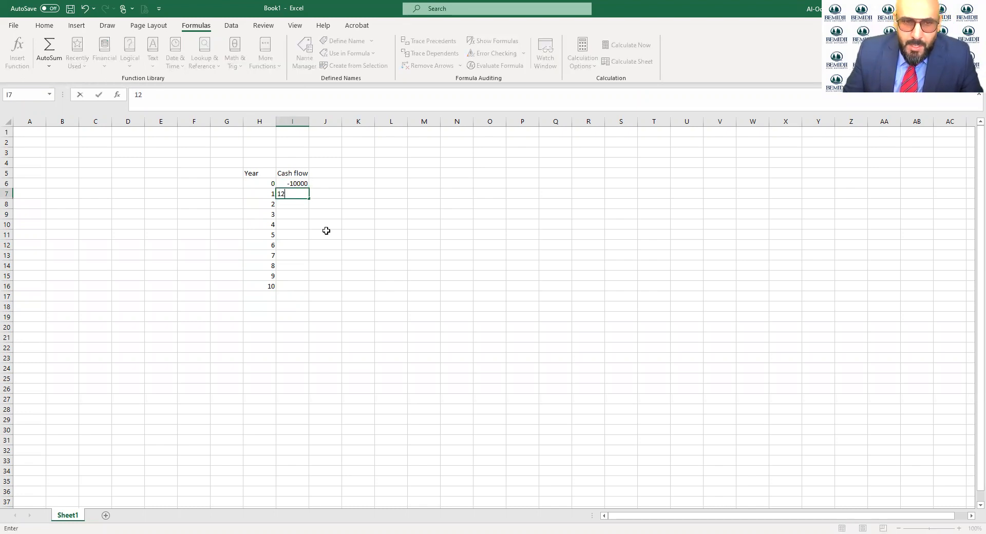
pyautogui.write('00')
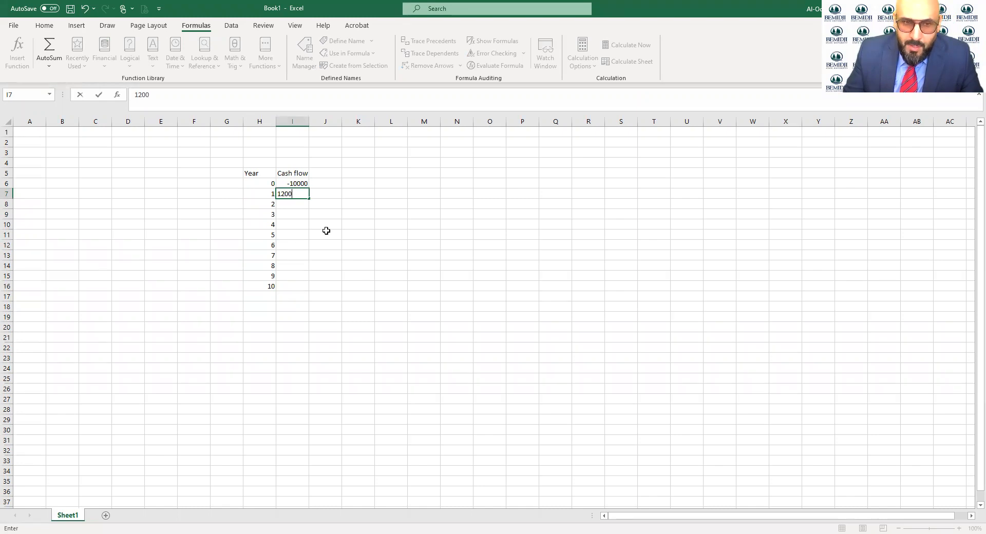
pyautogui.press('Return')
pyautogui.write('12000')
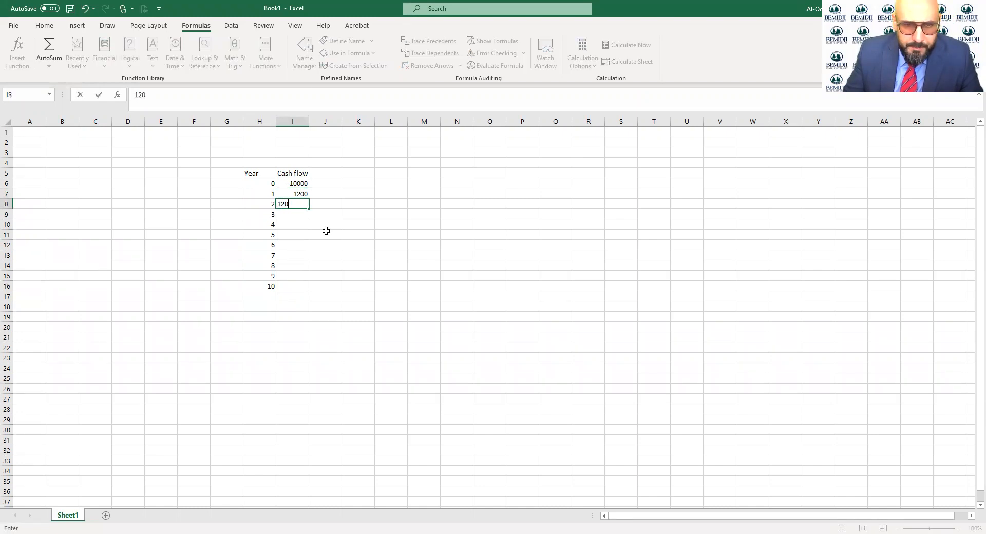
pyautogui.press('Return')
pyautogui.write('12000')
pyautogui.press('BackSpace')
pyautogui.press('Return')
pyautogui.write('12000')
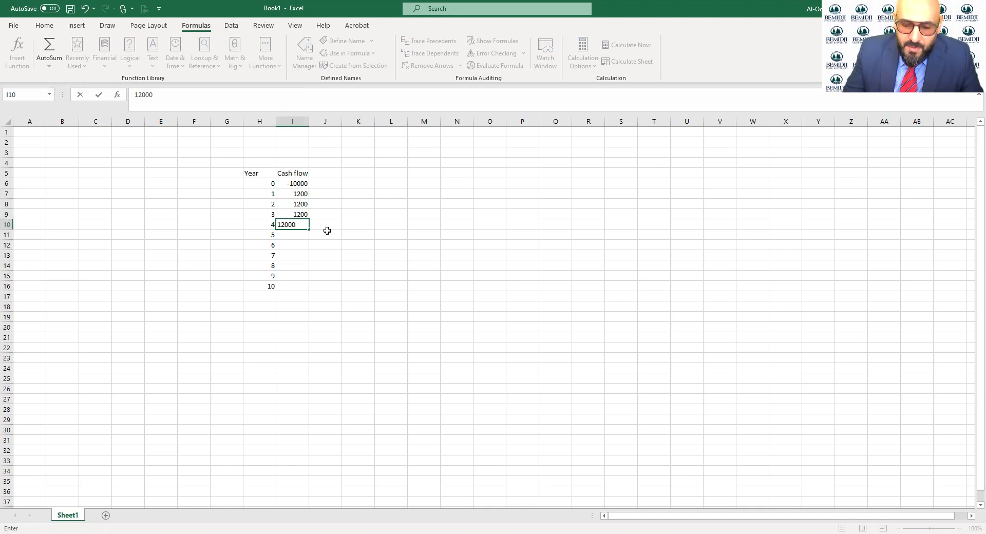
pyautogui.press('BackSpace')
pyautogui.press('Return')
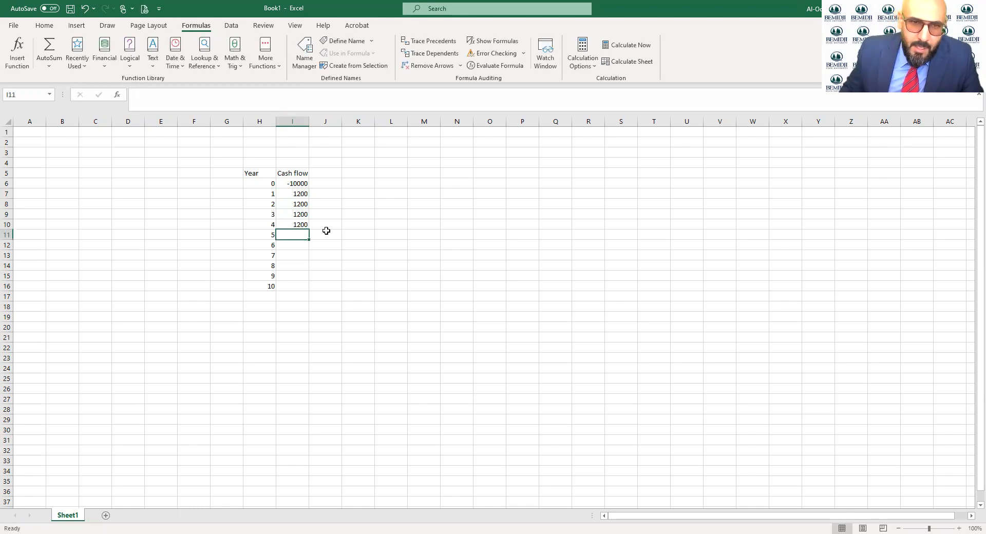
pyautogui.click(304, 222)
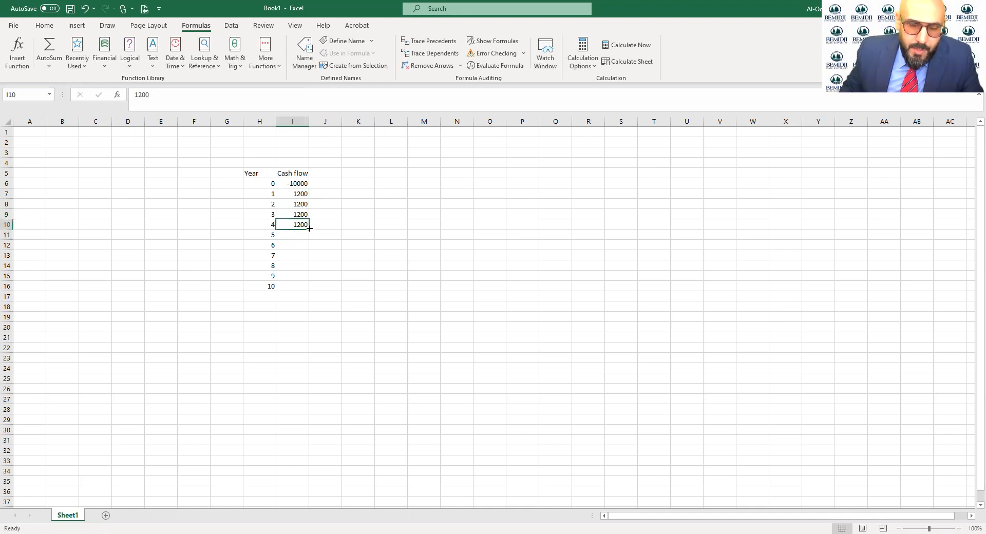
pyautogui.moveTo(310, 228); pyautogui.dragTo(309, 289)
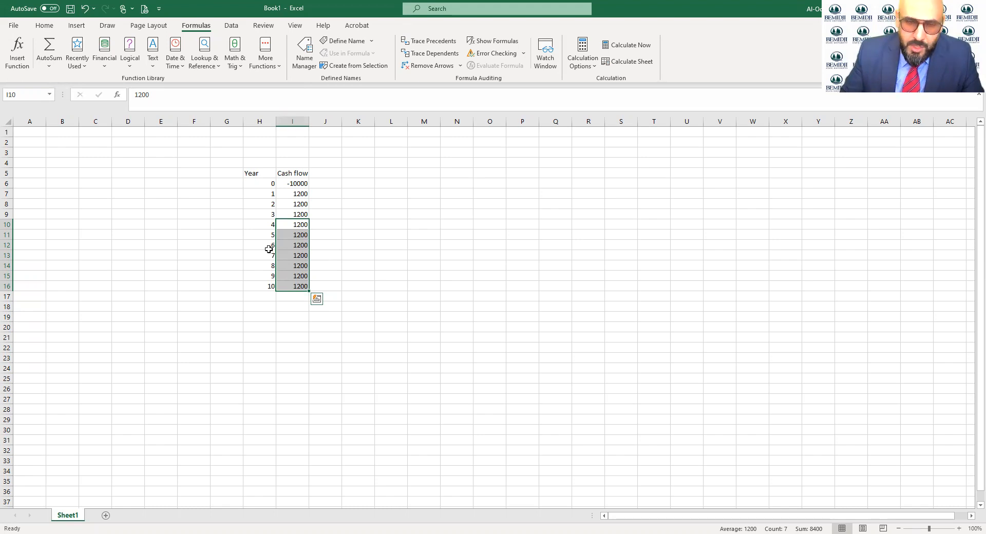
# Step: Calculate the internal rate of return of the cash flows in cell I17 with the formula =IRR(I6:I16)
pyautogui.click(292, 297)
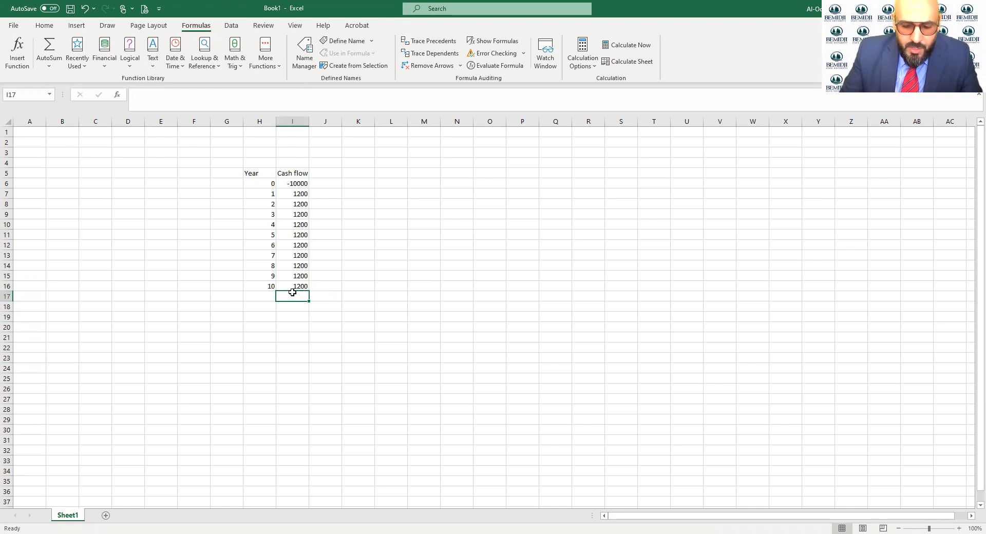
pyautogui.write('=')
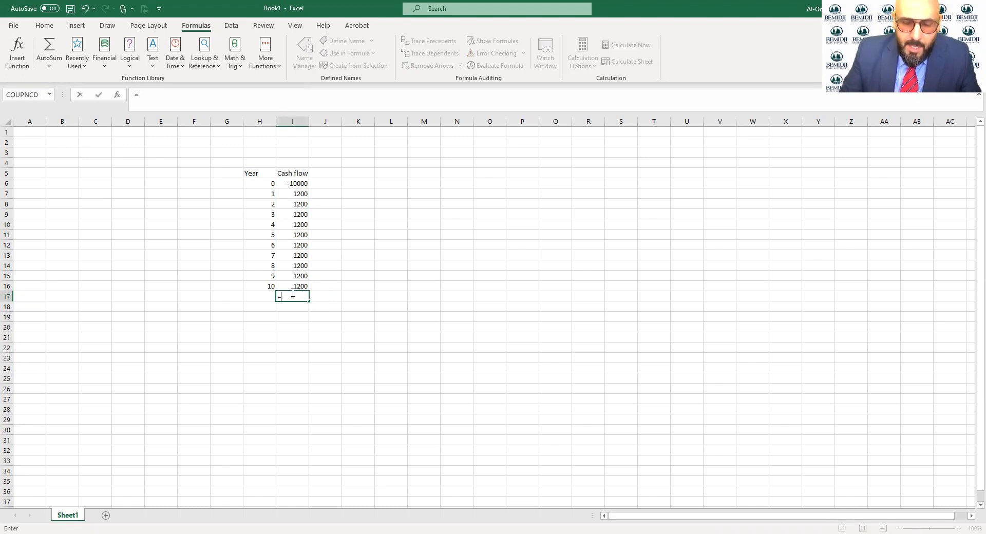
pyautogui.write('IRR')
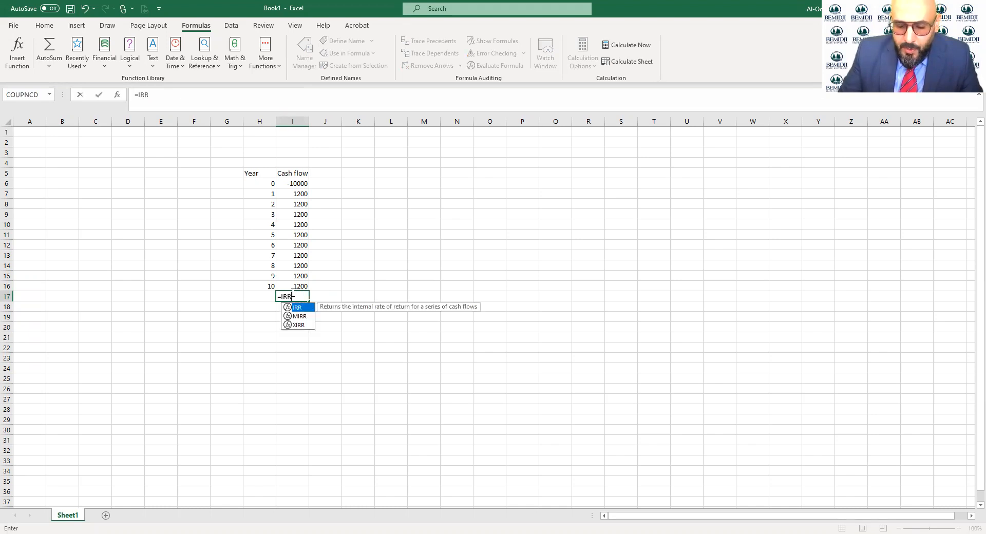
pyautogui.write('(')
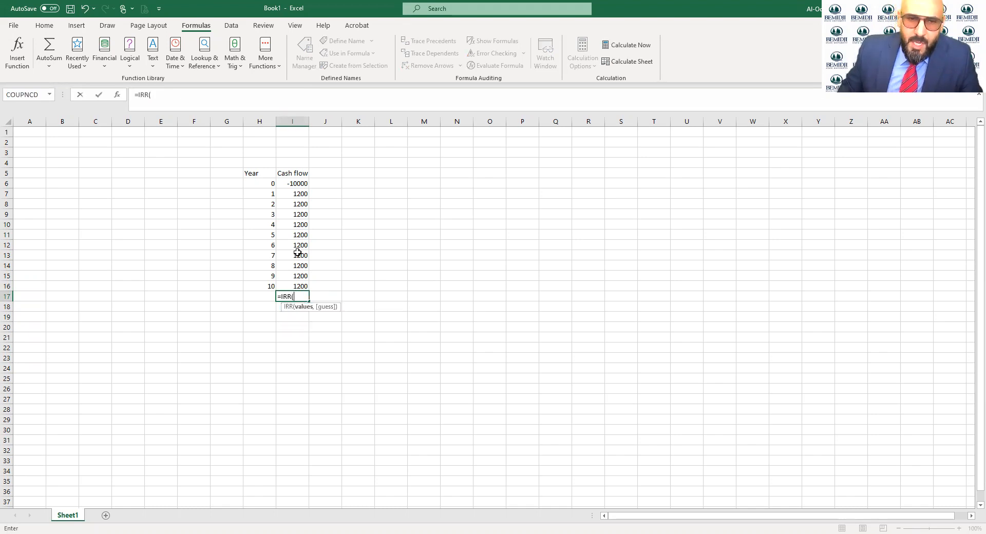
pyautogui.click(296, 187)
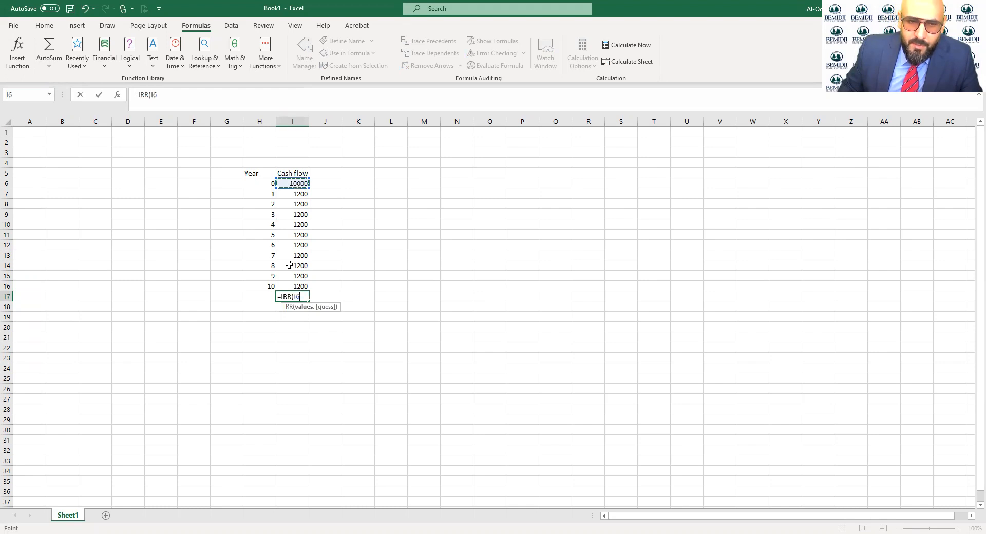
pyautogui.keyDown('shift'); pyautogui.click(284, 281); pyautogui.keyUp('shift')
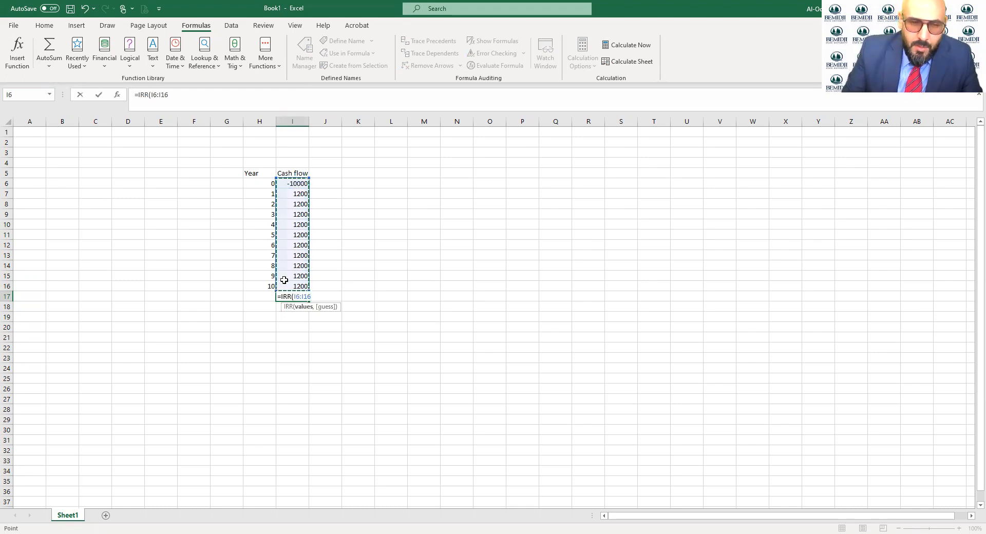
pyautogui.write(')')
pyautogui.press('Return')
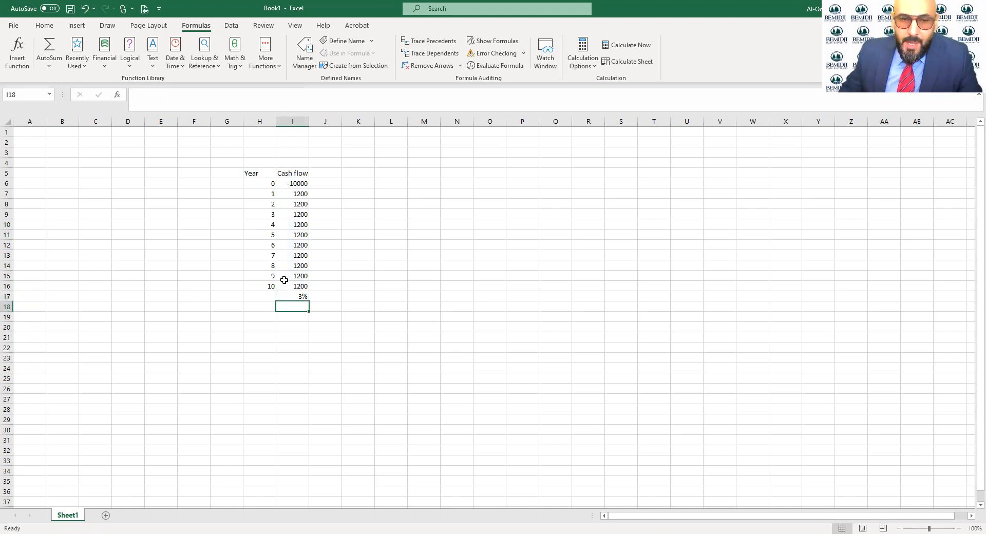
# Step: Format the internal rate of return in cell I17 to show two decimal places
pyautogui.click(288, 297)
pyautogui.click(44, 25)
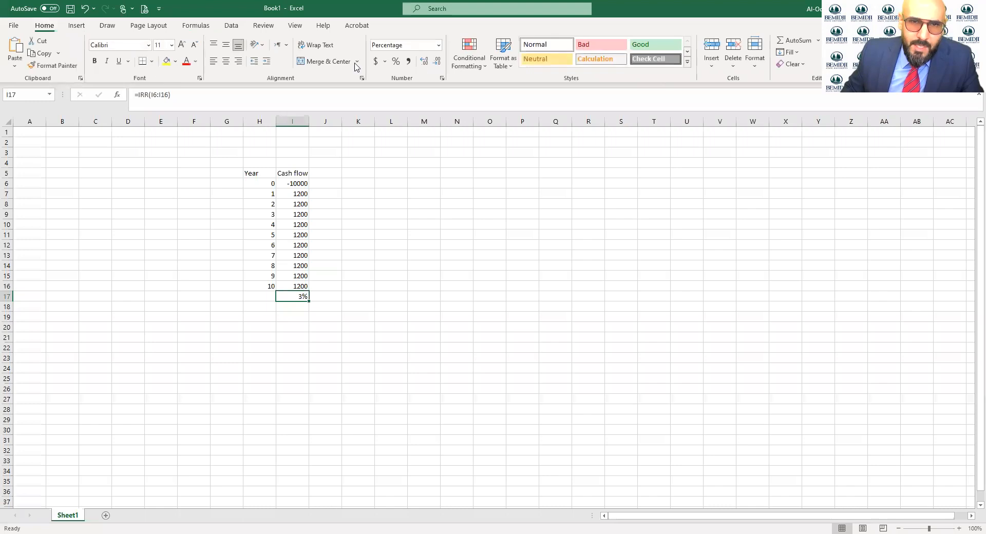
pyautogui.click(423, 61)
pyautogui.click(423, 62)
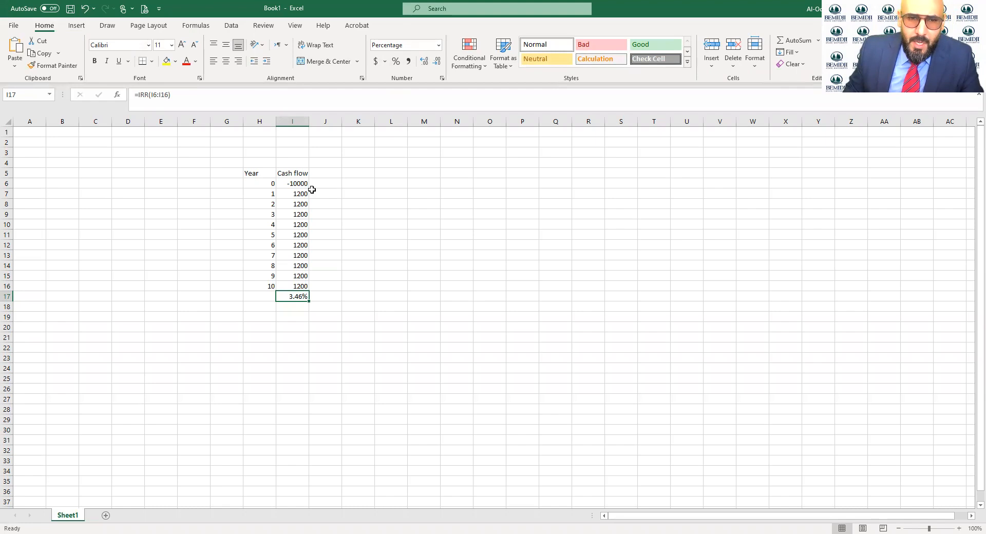
# Step: Label the rate of return row by entering IRR in cell H17
pyautogui.click(267, 174)
pyautogui.moveTo(267, 180); pyautogui.dragTo(286, 281)
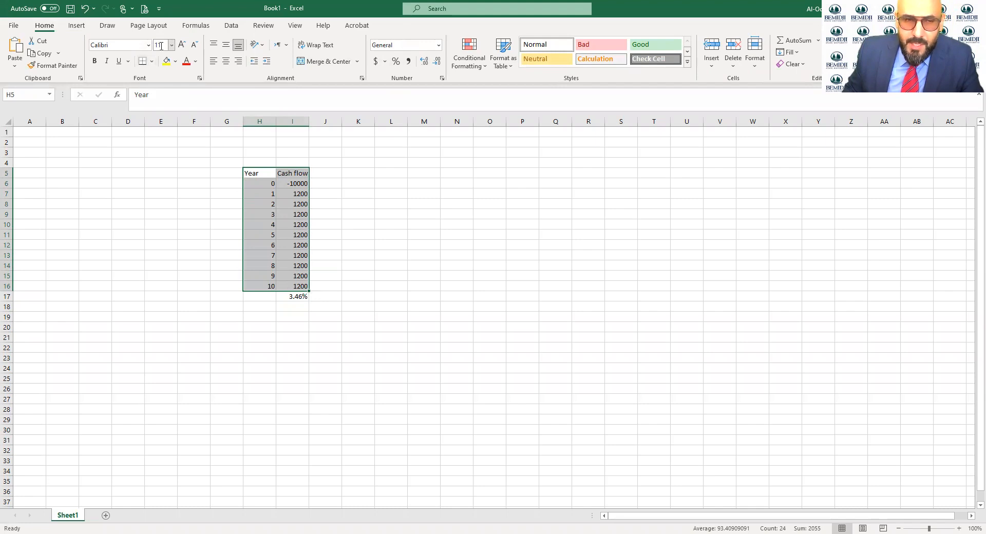
pyautogui.click(257, 297)
pyautogui.write('IRR')
pyautogui.press('Return')
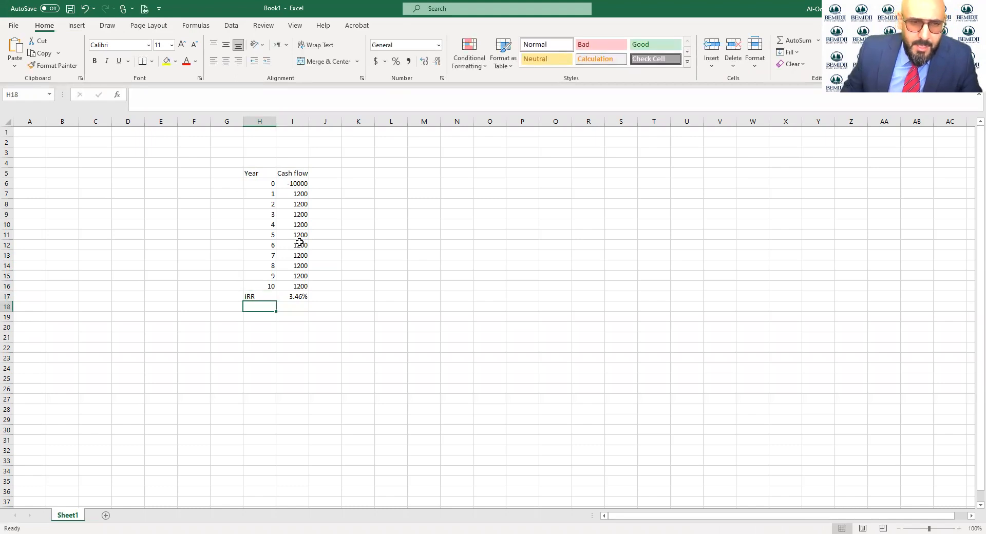
# Step: Apply thick outside borders around the table H5:I17 and around its header row H5:I5
pyautogui.moveTo(253, 174); pyautogui.dragTo(278, 293)
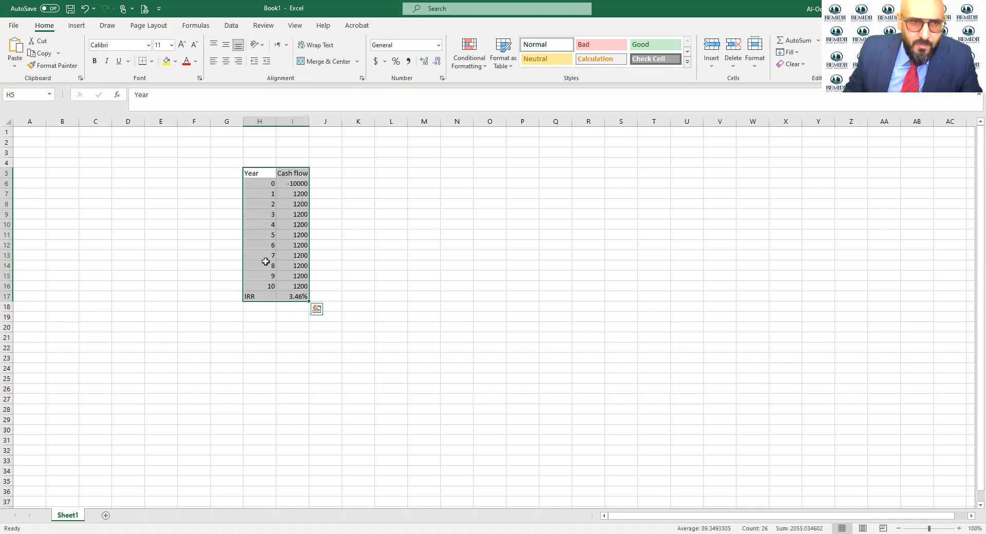
pyautogui.click(152, 61)
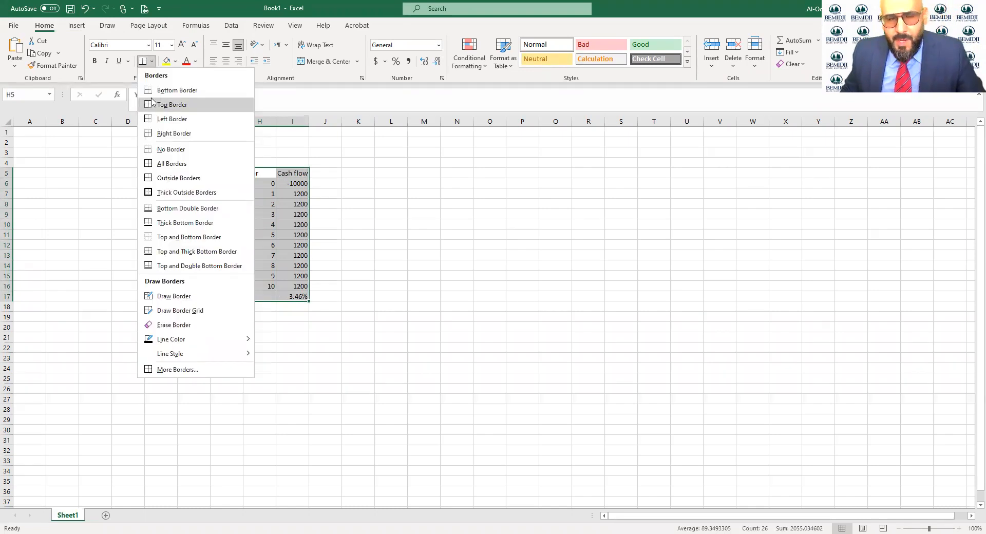
pyautogui.click(163, 192)
pyautogui.moveTo(253, 174); pyautogui.dragTo(282, 174)
pyautogui.click(143, 61)
# Step: Set off the IRR row H17:I17 with a thick outside border and a yellow fill
pyautogui.click(248, 297)
pyautogui.moveTo(278, 298); pyautogui.dragTo(294, 298)
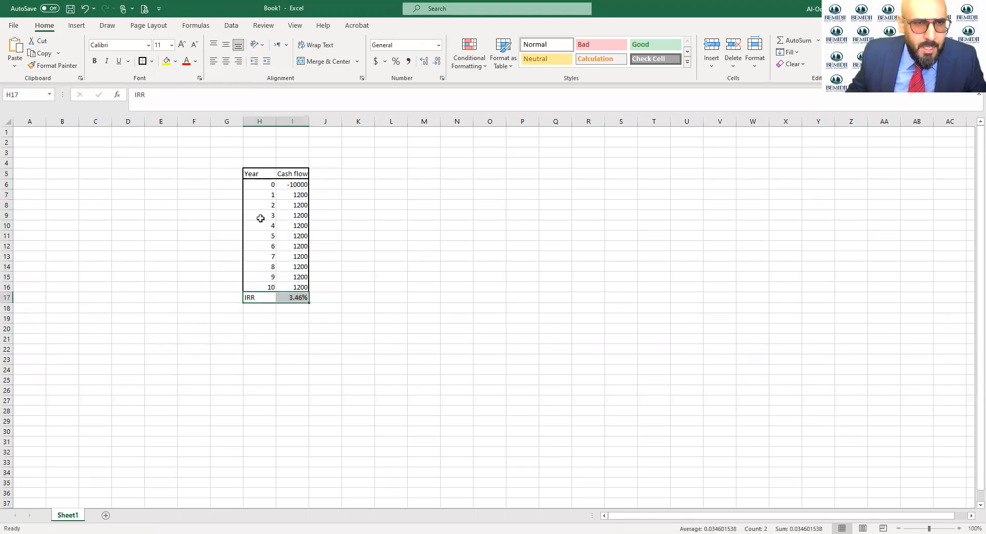
pyautogui.click(167, 62)
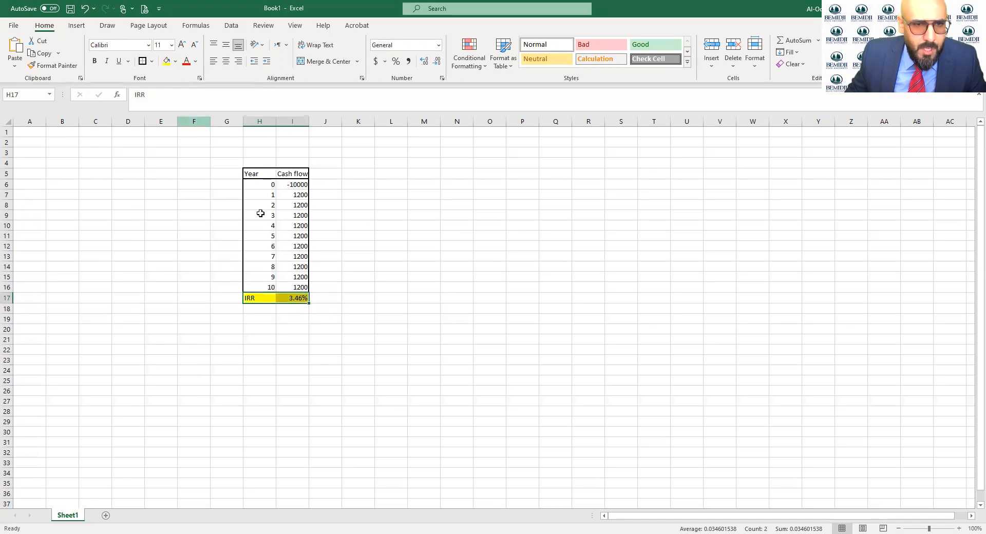
pyautogui.click(325, 276)
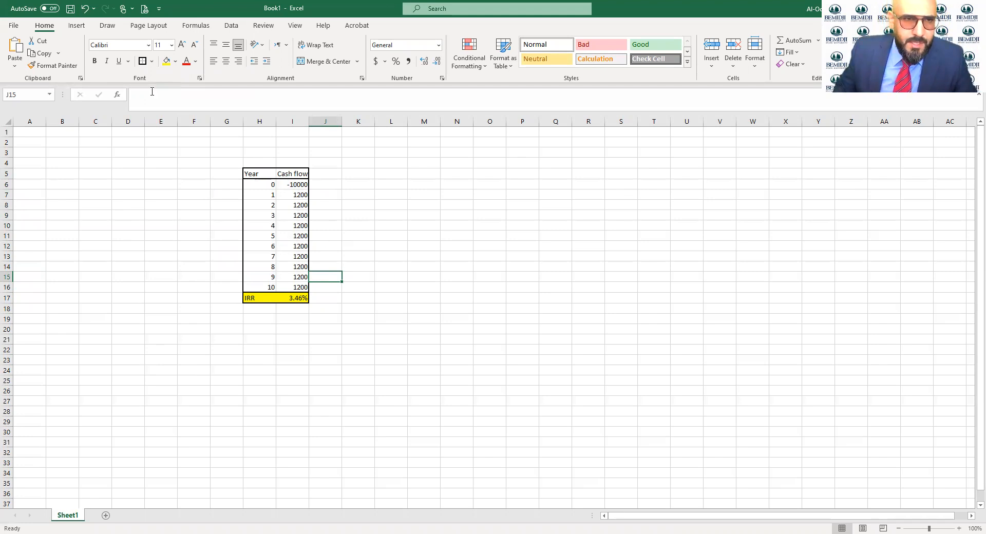
# Step: Insert a text box beside the cash flow table containing "Should we invest in this project? Why?"
pyautogui.click(76, 25)
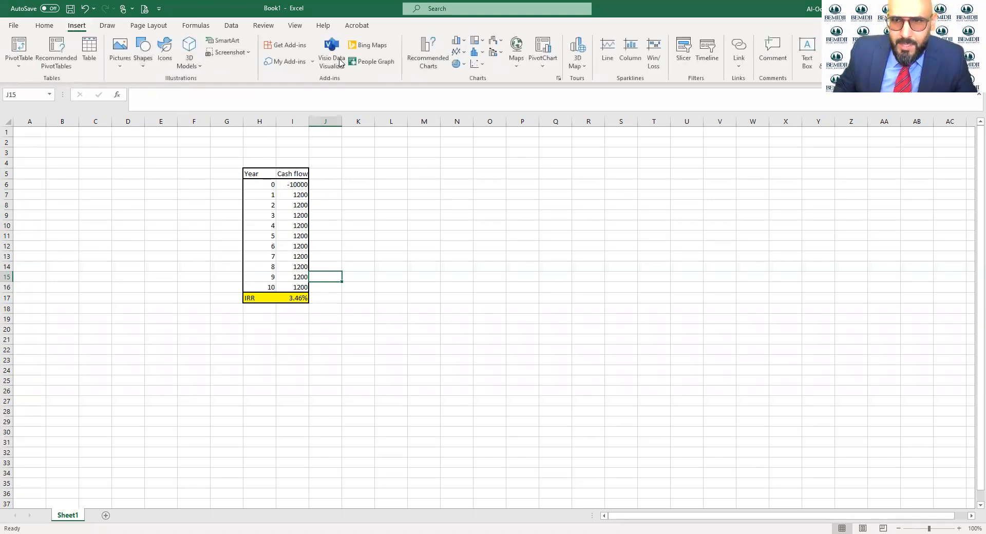
pyautogui.click(806, 52)
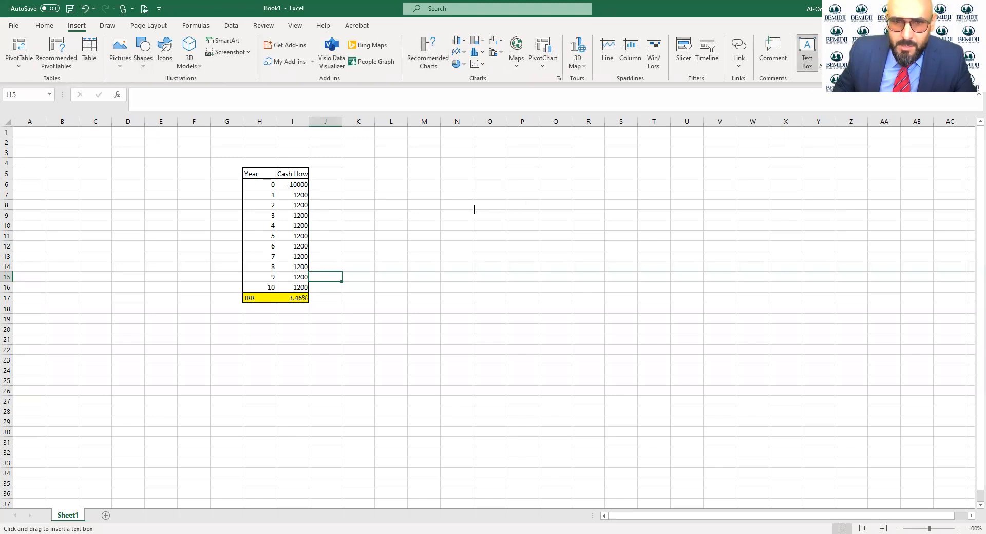
pyautogui.moveTo(395, 197); pyautogui.dragTo(635, 321)
pyautogui.write('SHORTC')
pyautogui.press('BackSpace')
pyautogui.press('BackSpace')
pyautogui.press('BackSpace')
pyautogui.press('BackSpace')
pyautogui.press('BackSpace')
pyautogui.press('BackSpace')
pyautogui.write('Shou')
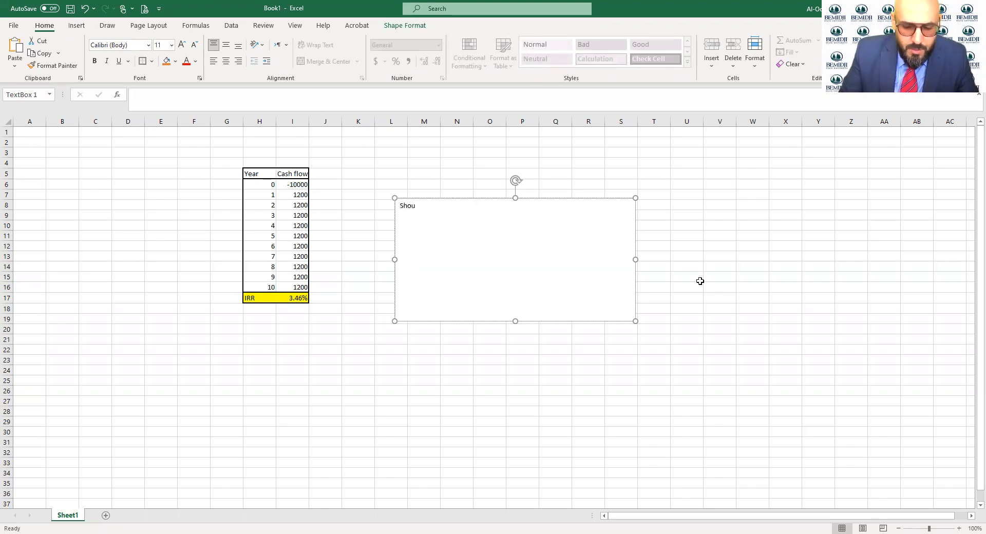
pyautogui.write('ld we inve')
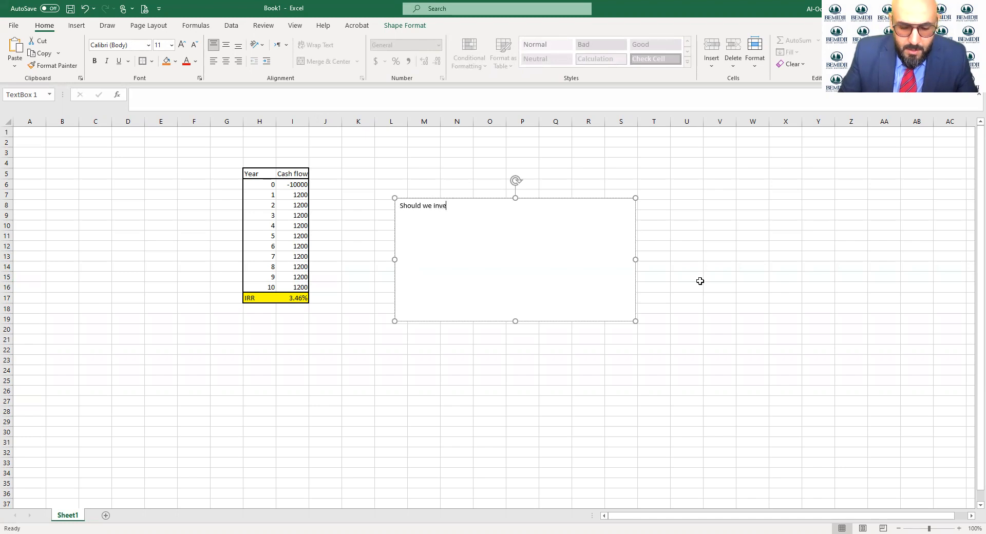
pyautogui.write('st in this ')
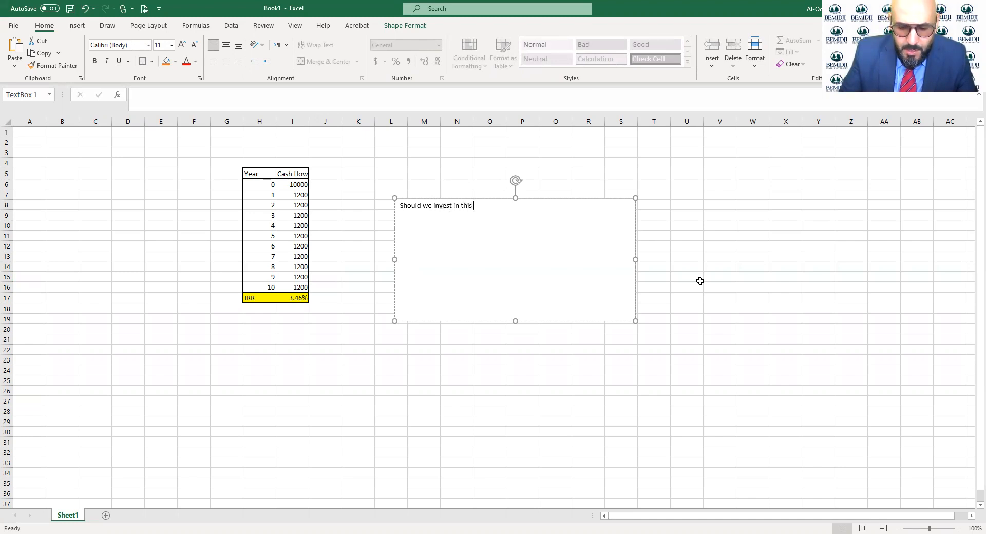
pyautogui.write('project?')
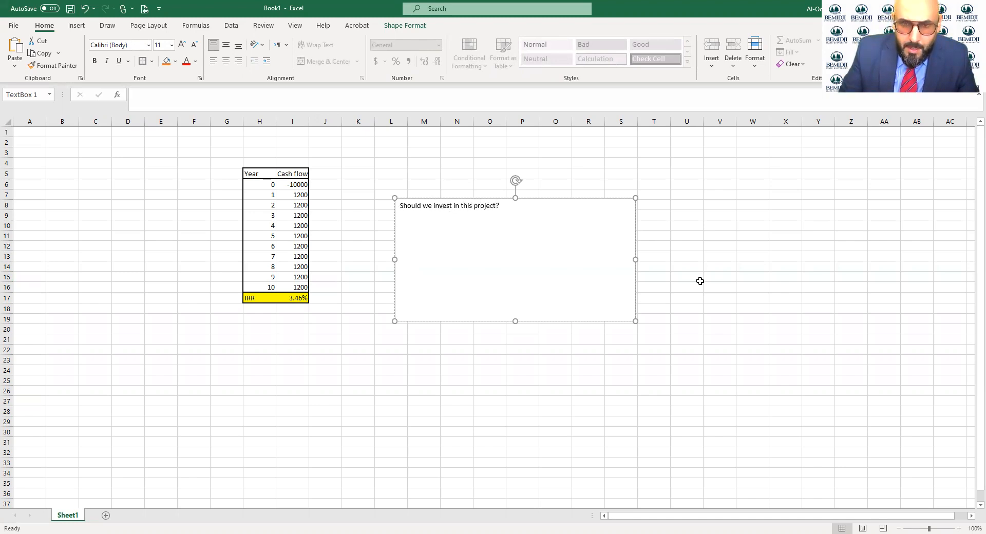
pyautogui.write(' Why?')
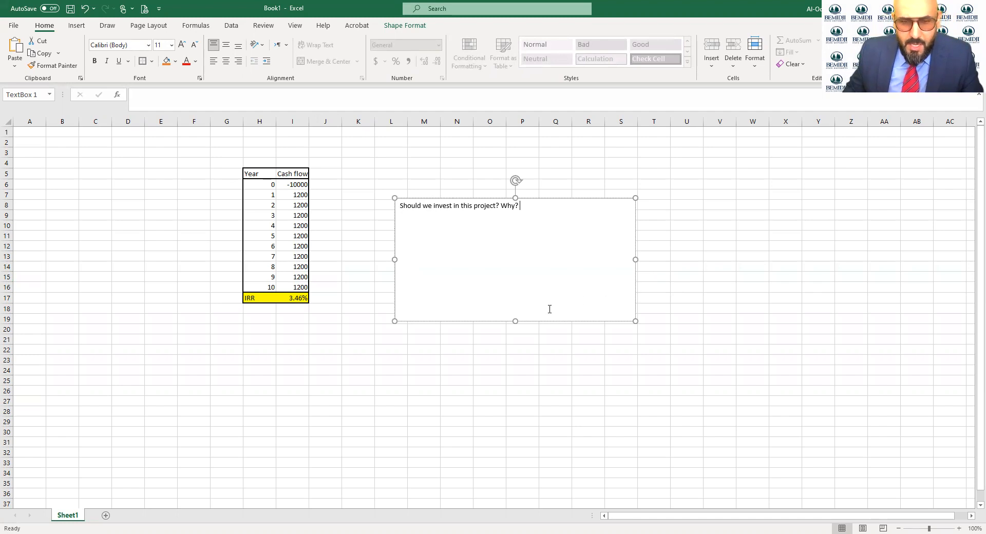
# Step: Fill the text box with orange
pyautogui.hotkey('ctrl', 'a')
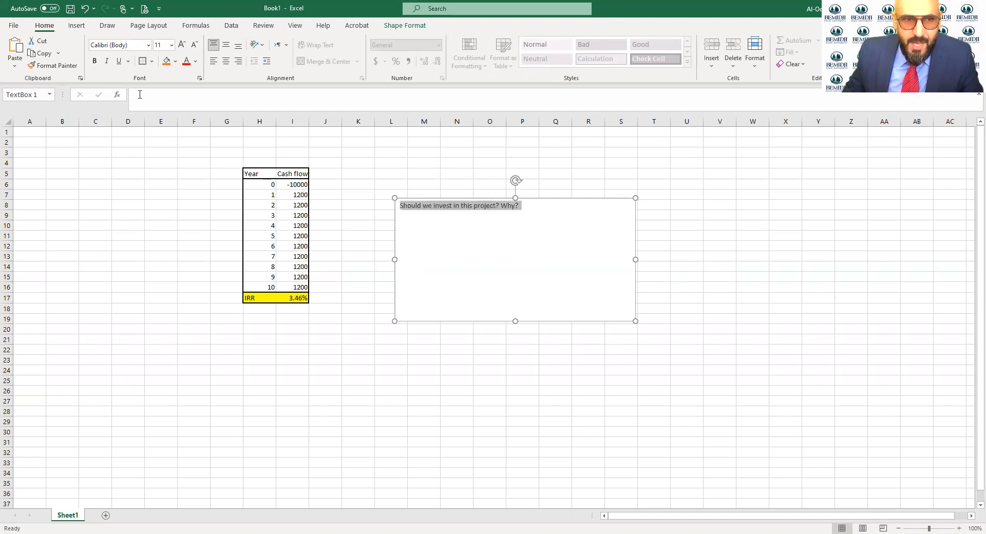
pyautogui.click(176, 62)
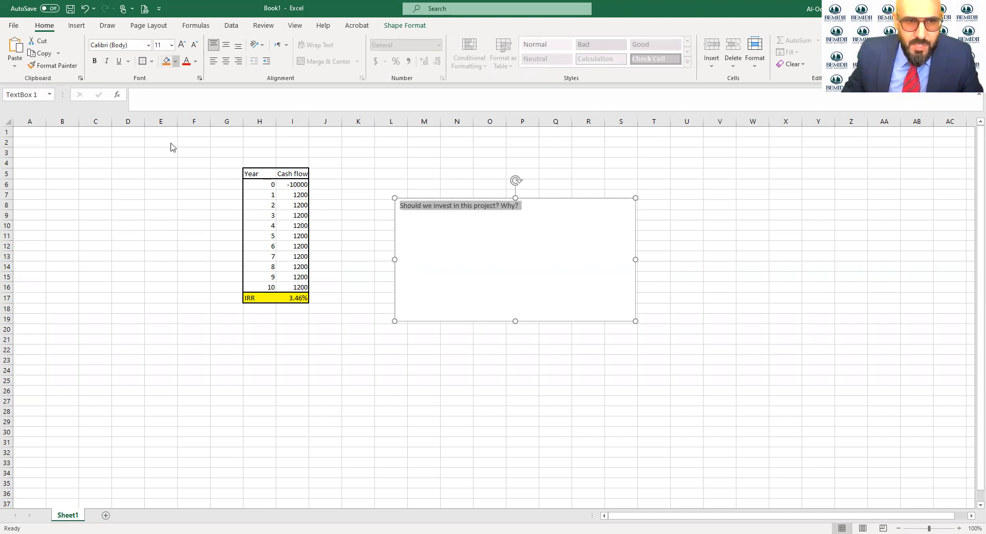
pyautogui.click(183, 173)
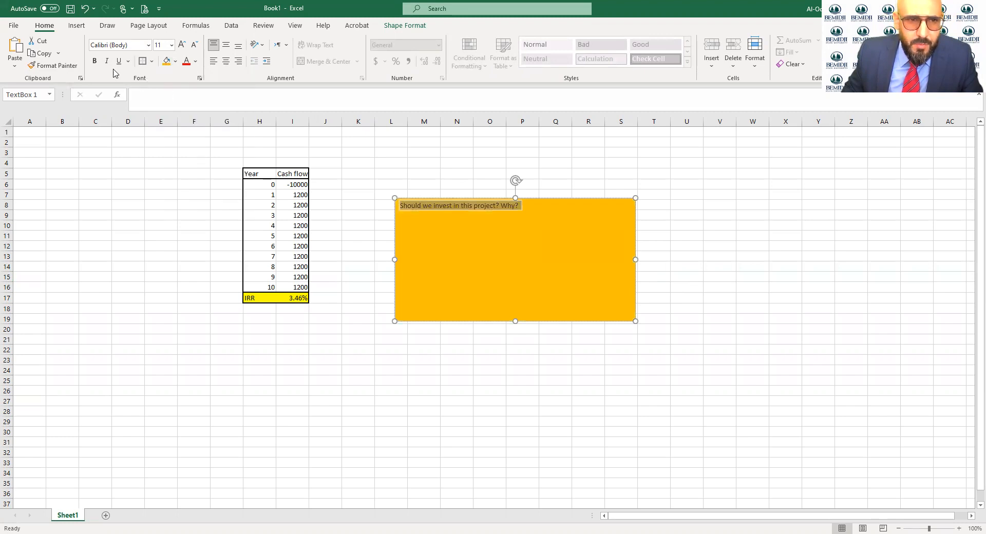
# Step: Enlarge the text box's font to size 20 and shrink the box to a single-line banner closer to the table
pyautogui.click(181, 46)
pyautogui.click(181, 45)
pyautogui.click(180, 45)
pyautogui.click(181, 45)
pyautogui.click(181, 45)
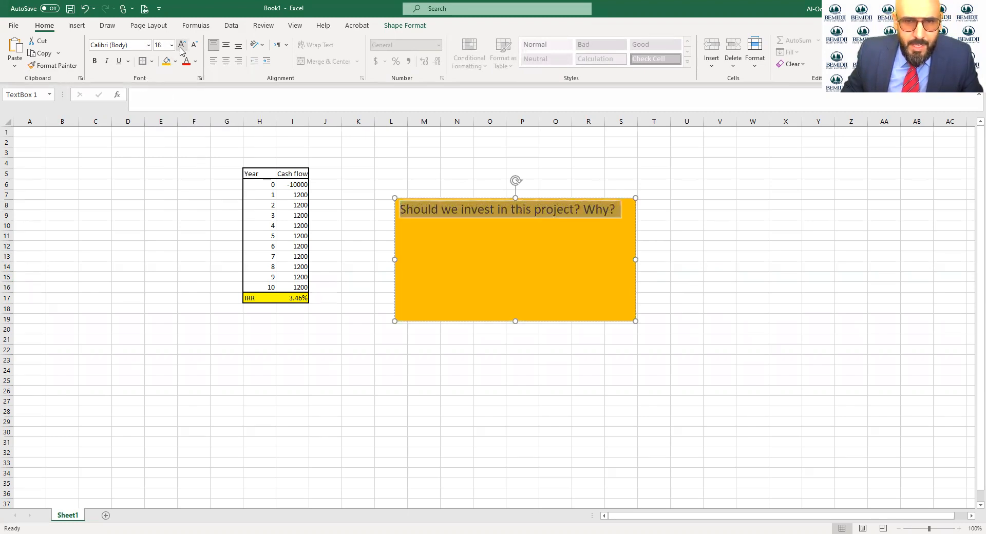
pyautogui.moveTo(514, 320); pyautogui.dragTo(442, 229)
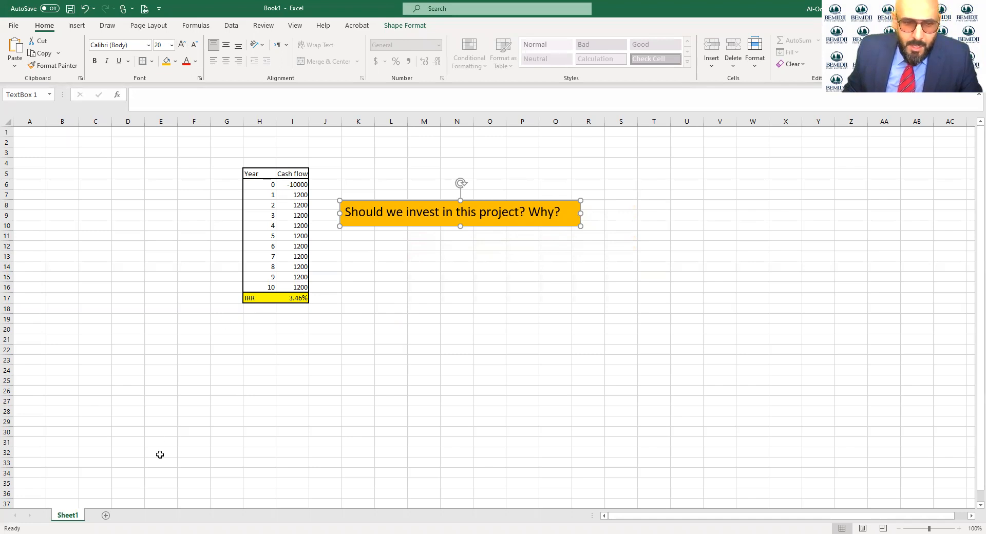
pyautogui.press('Escape')
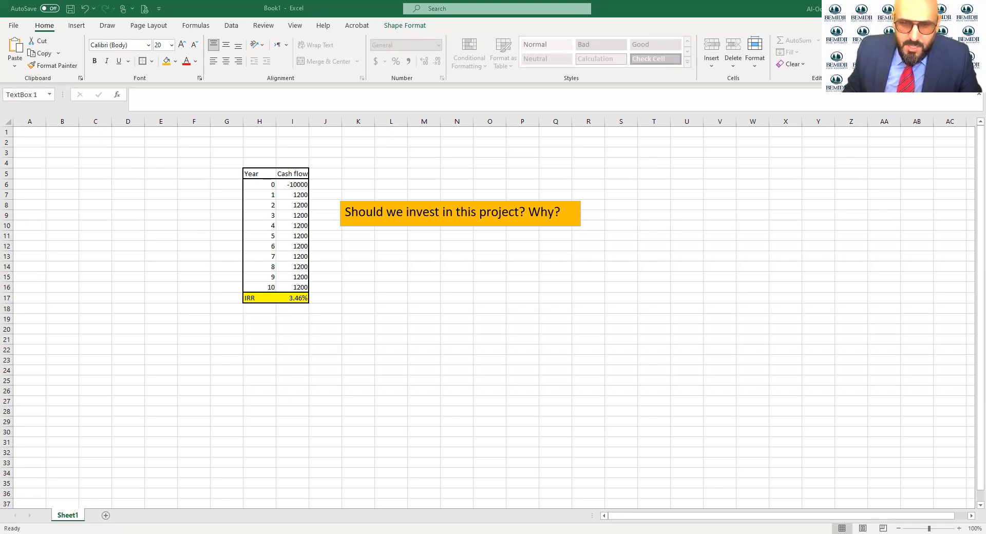
# Step: Paste the copied Decision-Making Methodology picture below the text box and remove it again
pyautogui.hotkey('ctrl', 'v')
pyautogui.moveTo(539, 488); pyautogui.dragTo(471, 307)
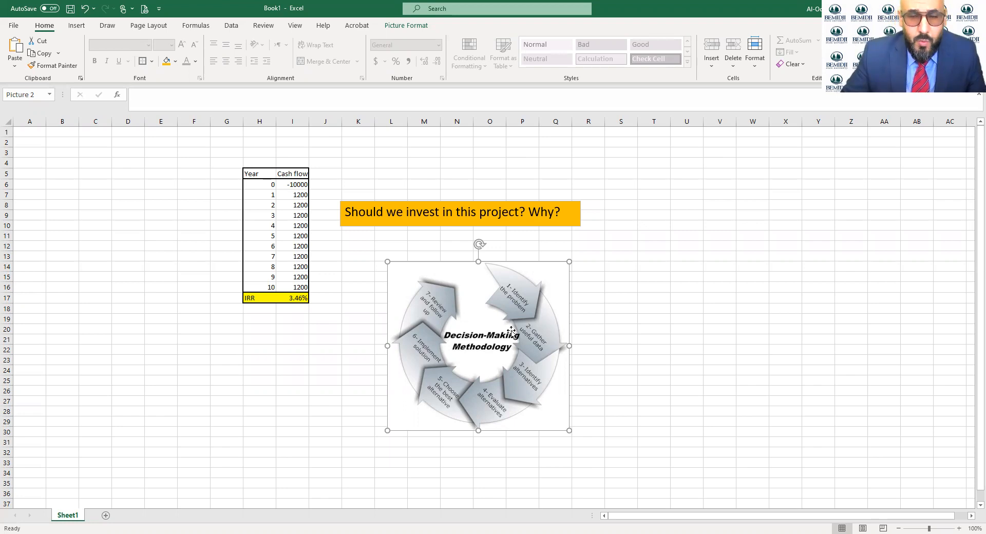
pyautogui.press('Delete')
pyautogui.hotkey('ctrl', 'z')
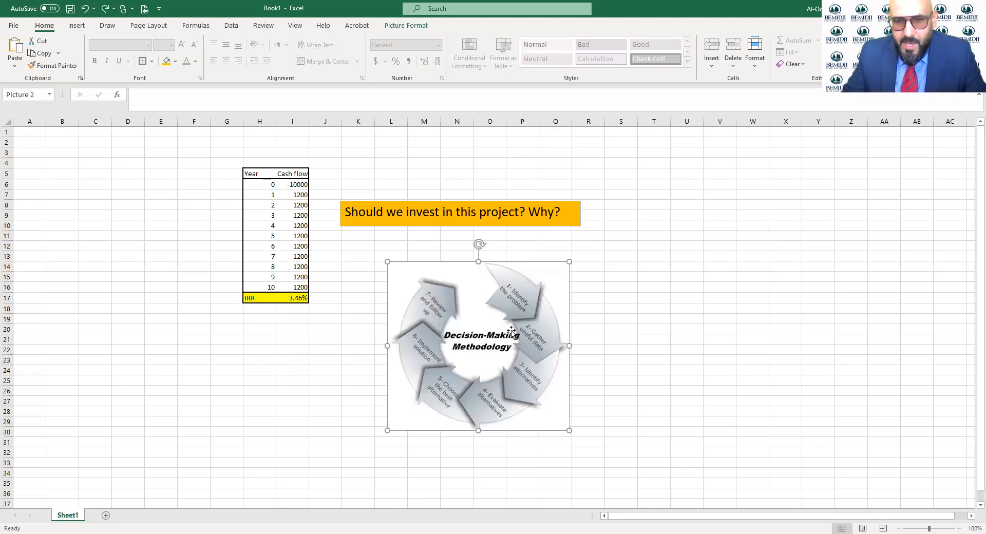
pyautogui.press('Delete')
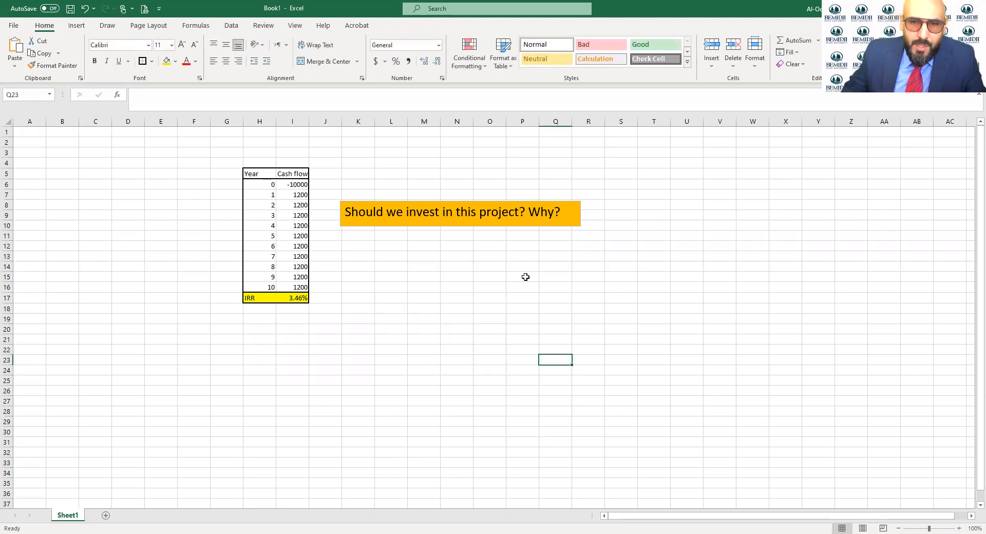
# Step: Enter Local Bank in cell M15 with a rate of 5% in N15, and fit column M to its text
pyautogui.click(409, 281)
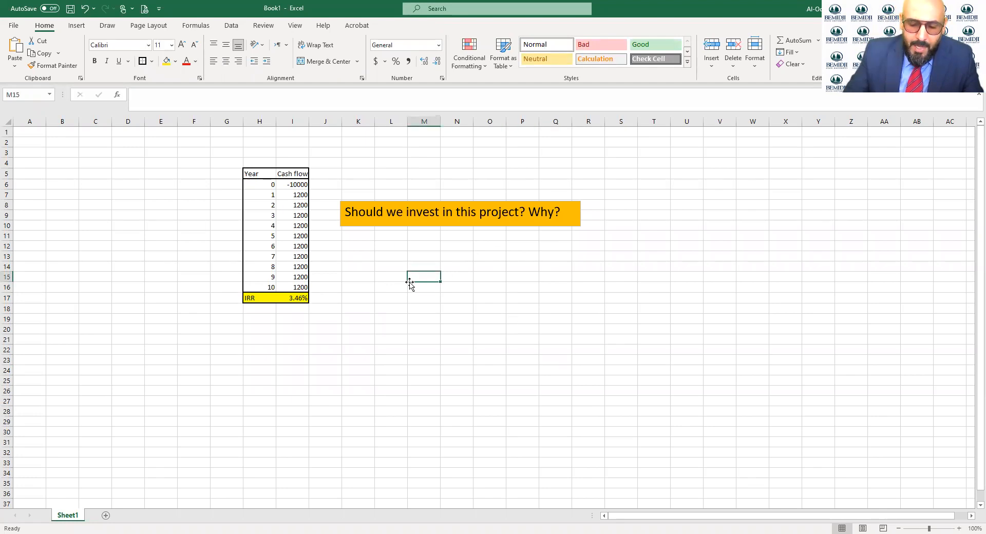
pyautogui.write('Lo')
pyautogui.press('BackSpace')
pyautogui.press('BackSpace')
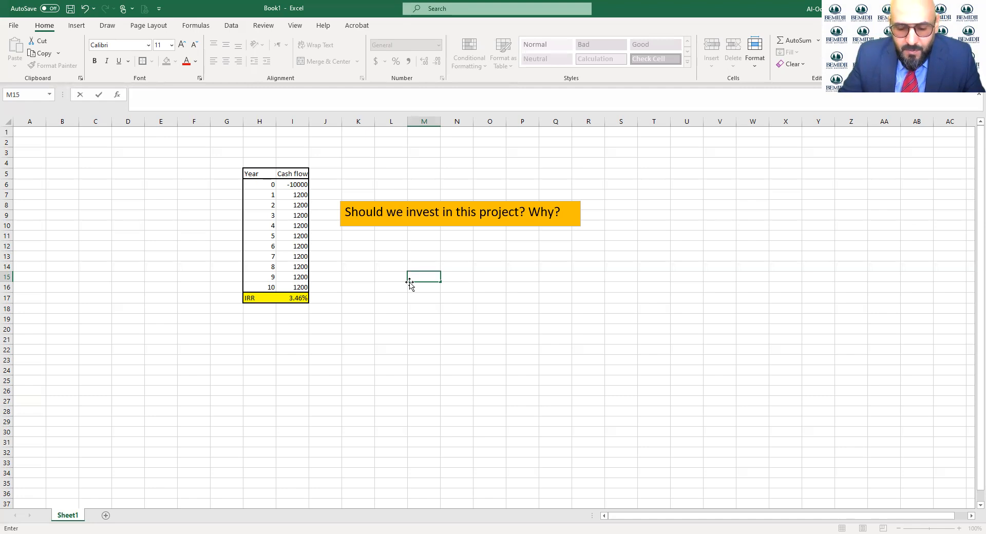
pyautogui.write('Local ')
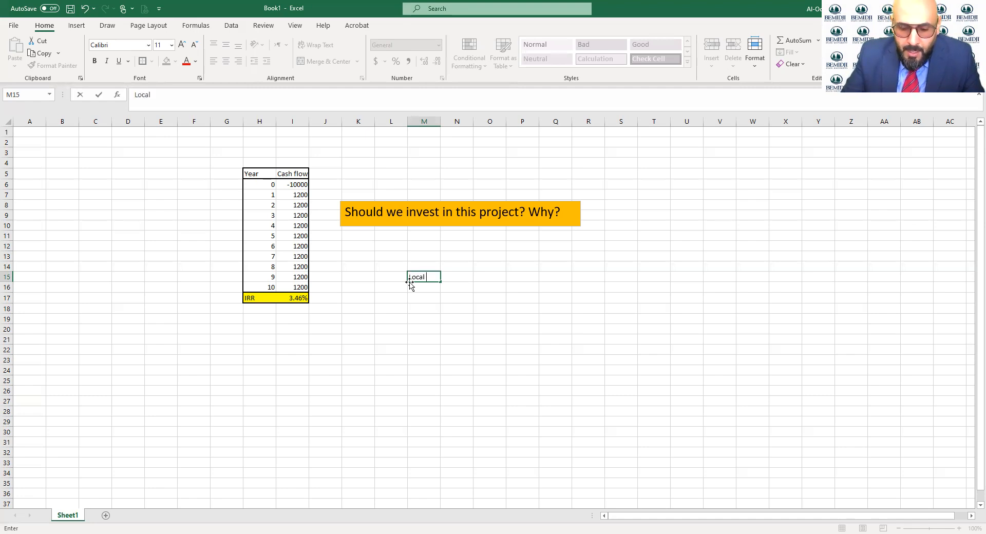
pyautogui.write('Bank')
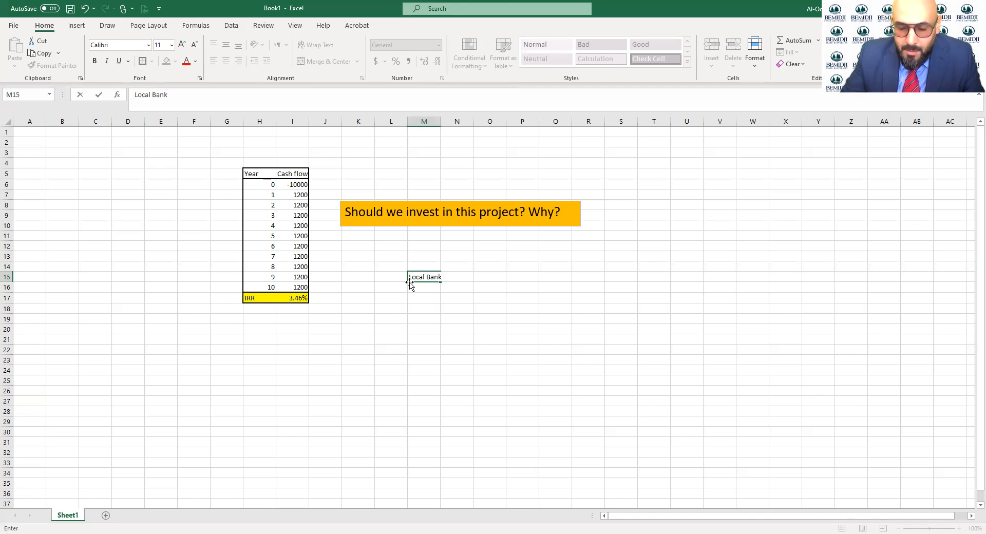
pyautogui.press('Tab')
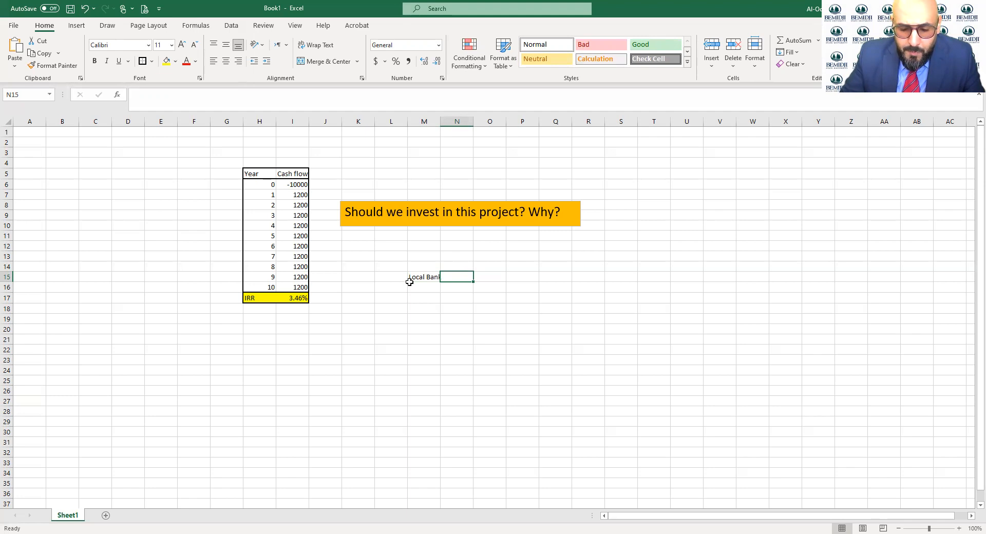
pyautogui.write('5')
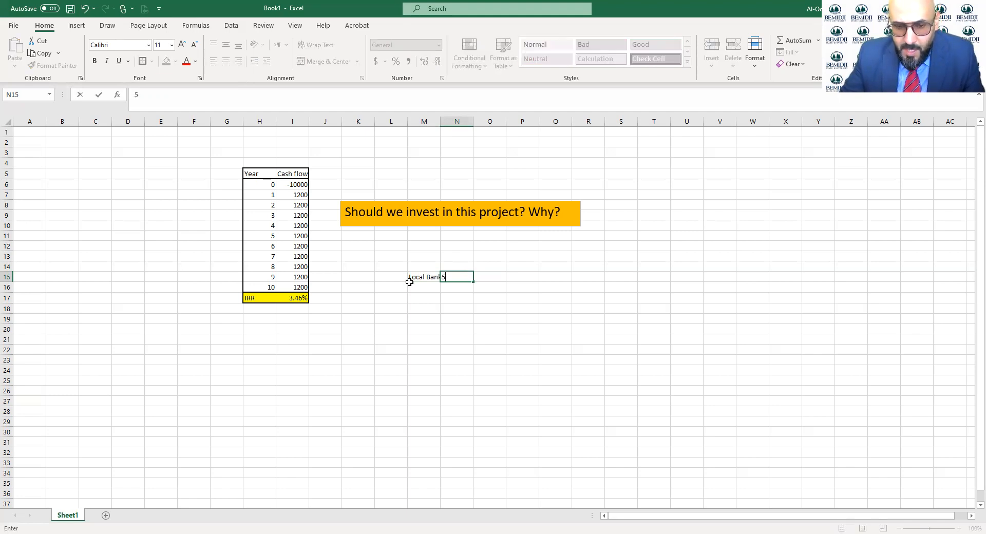
pyautogui.write('%')
pyautogui.press('Return')
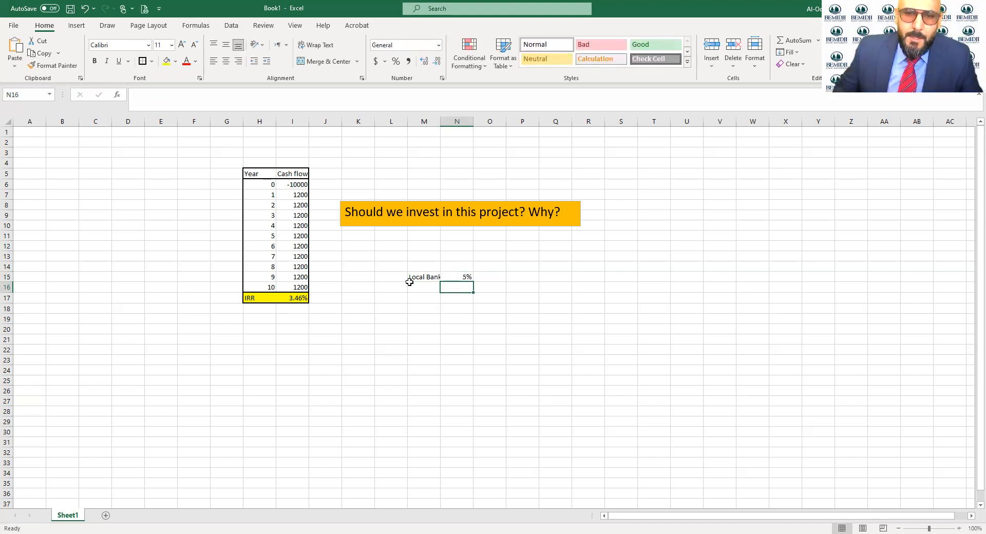
pyautogui.doubleClick(439, 124)
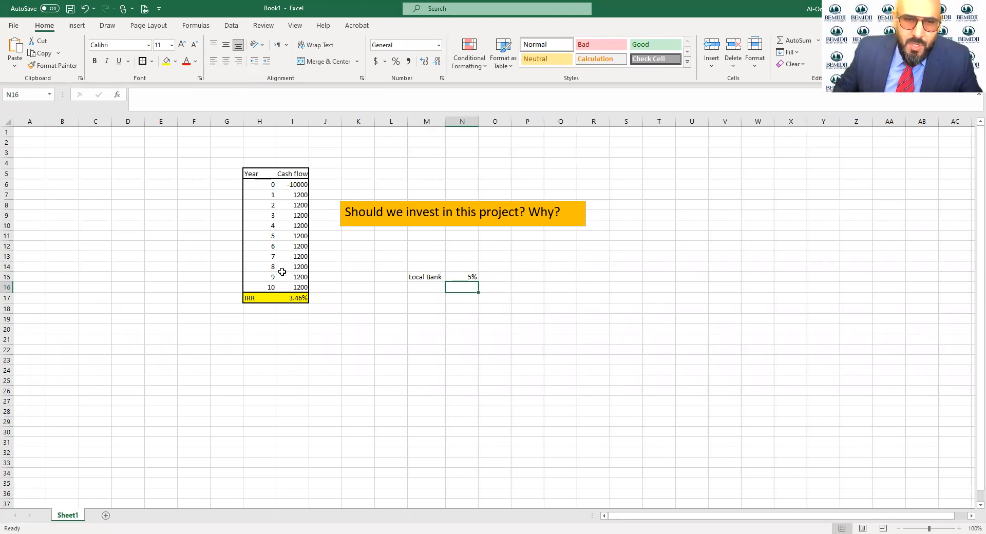
# Step: Add the line "No, we should invest the money in a saving account that pays 5%" to the text box and enlarge it to fit
pyautogui.click(268, 249)
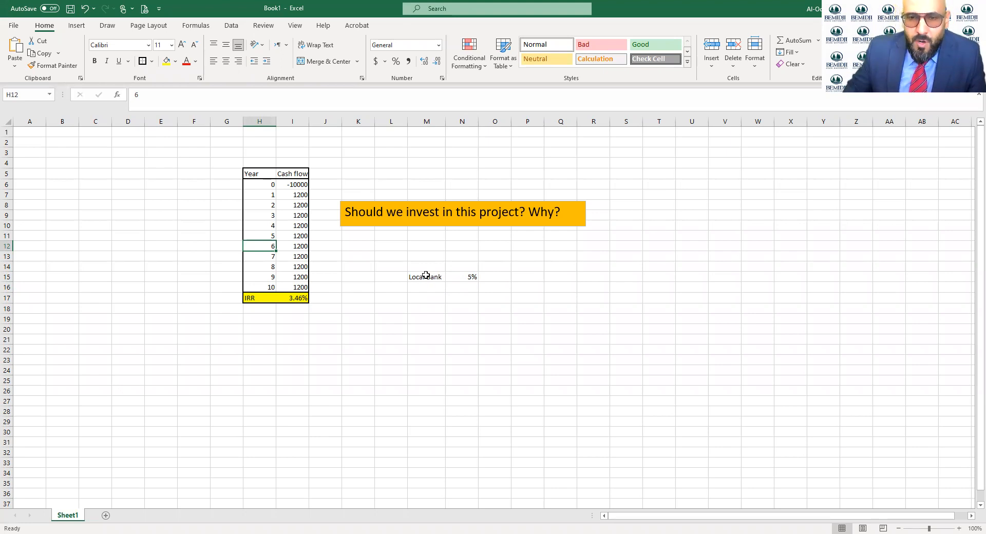
pyautogui.click(577, 220)
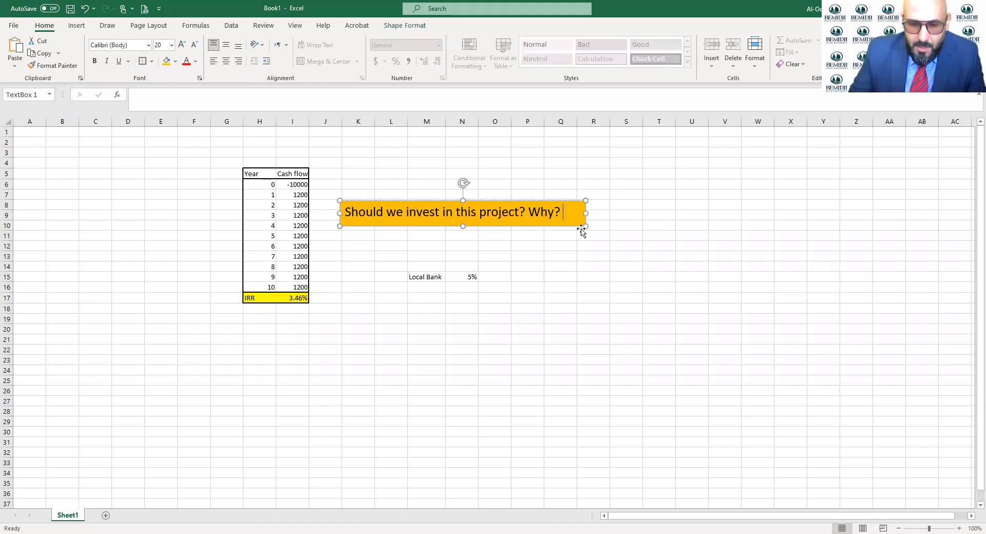
pyautogui.press('Return')
pyautogui.write('N')
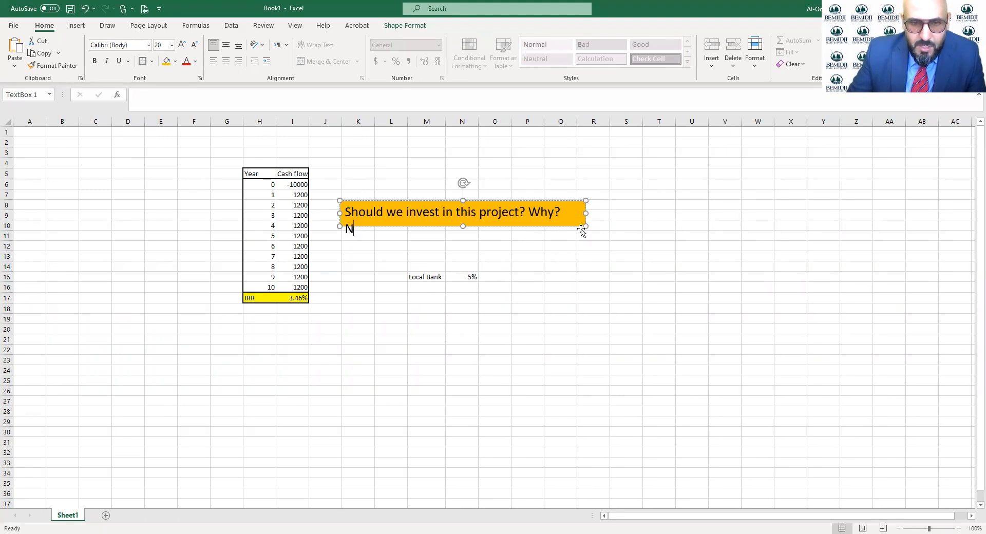
pyautogui.write('o, we should ')
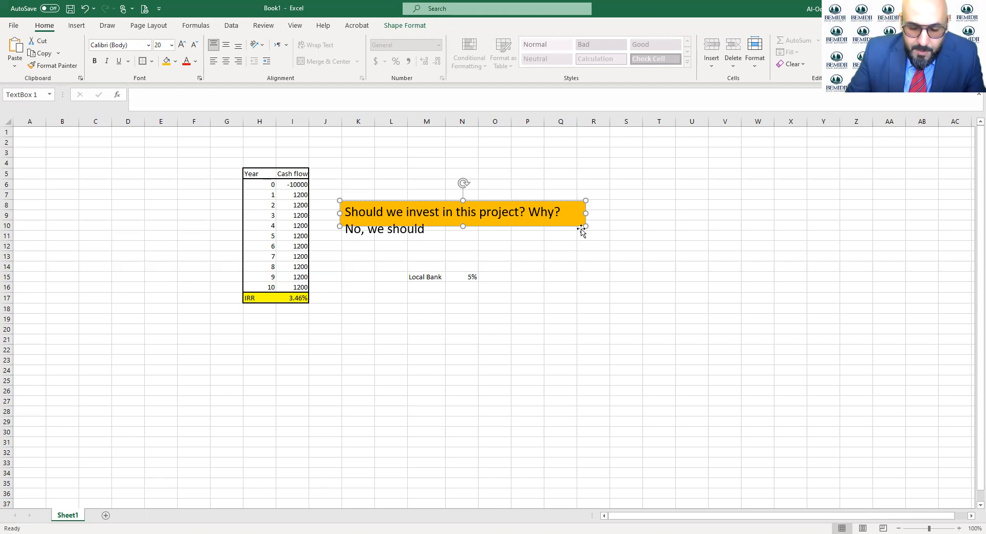
pyautogui.write('i')
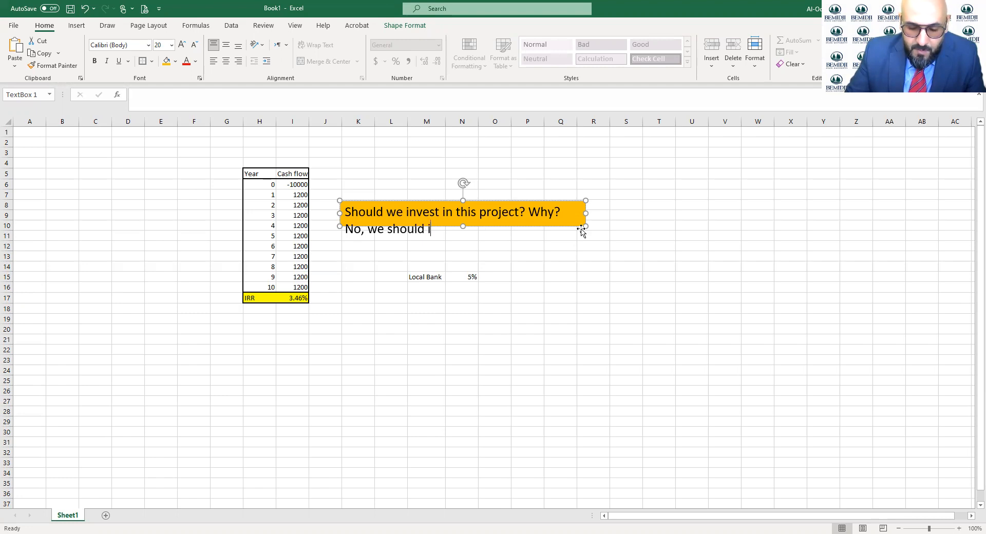
pyautogui.write('nvest the money in')
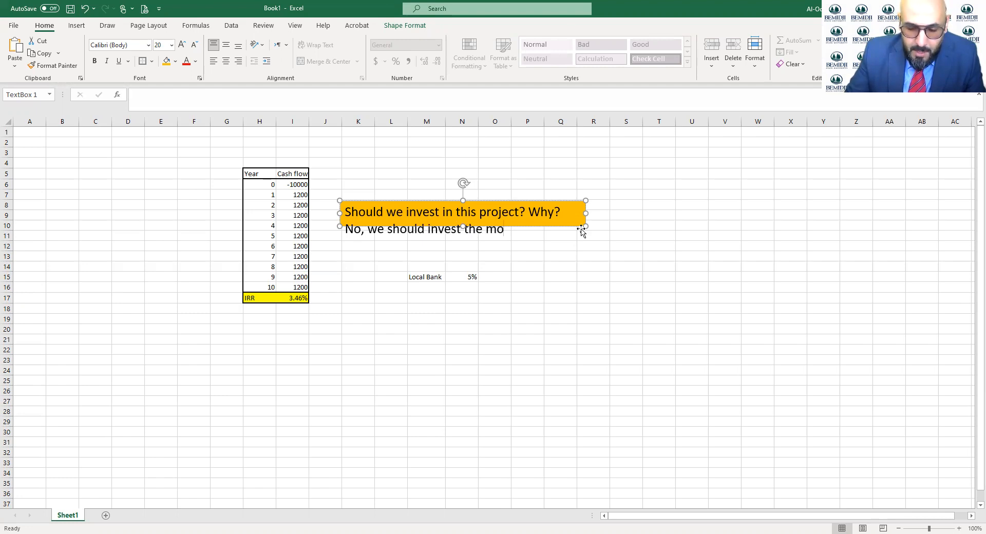
pyautogui.press('BackSpace')
pyautogui.press('BackSpace')
pyautogui.write('saving')
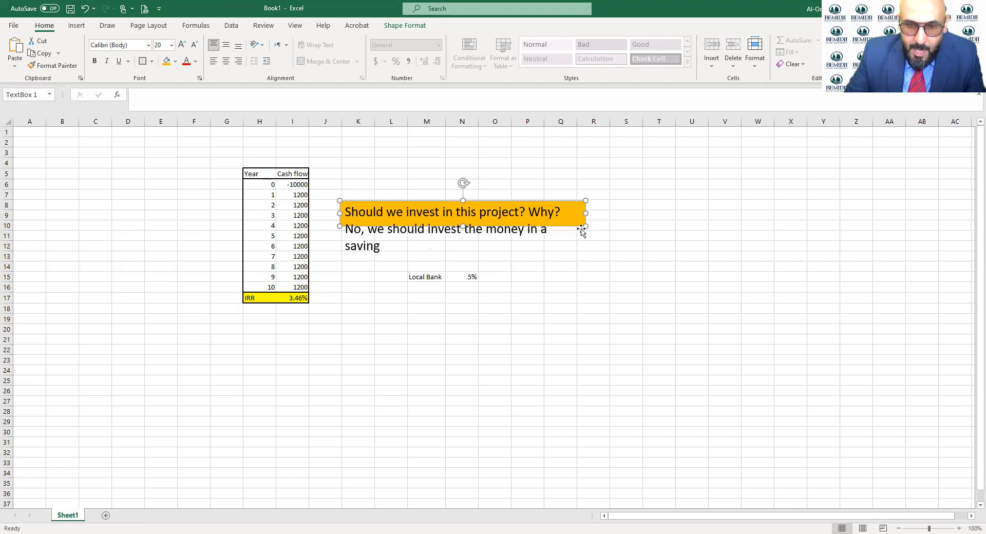
pyautogui.write(' ac')
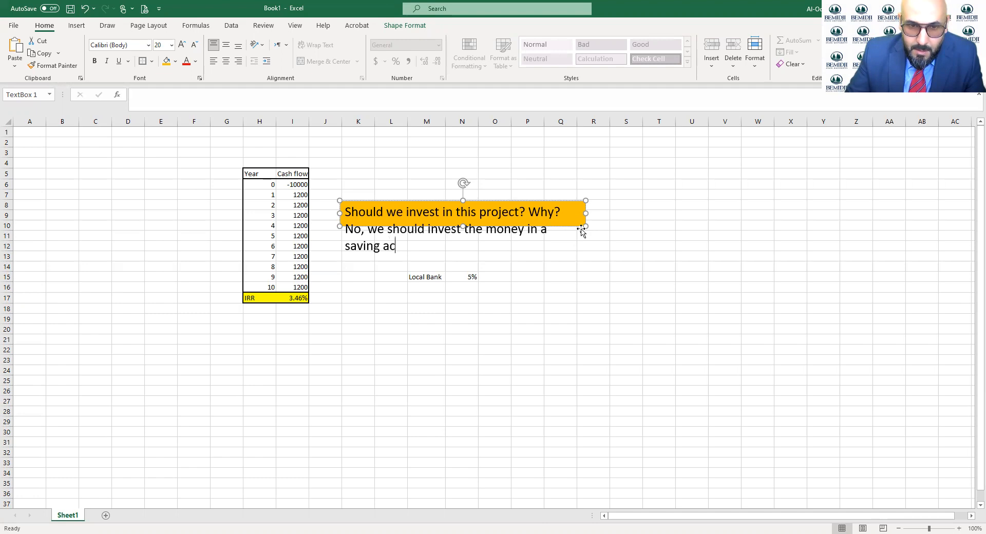
pyautogui.write('count t')
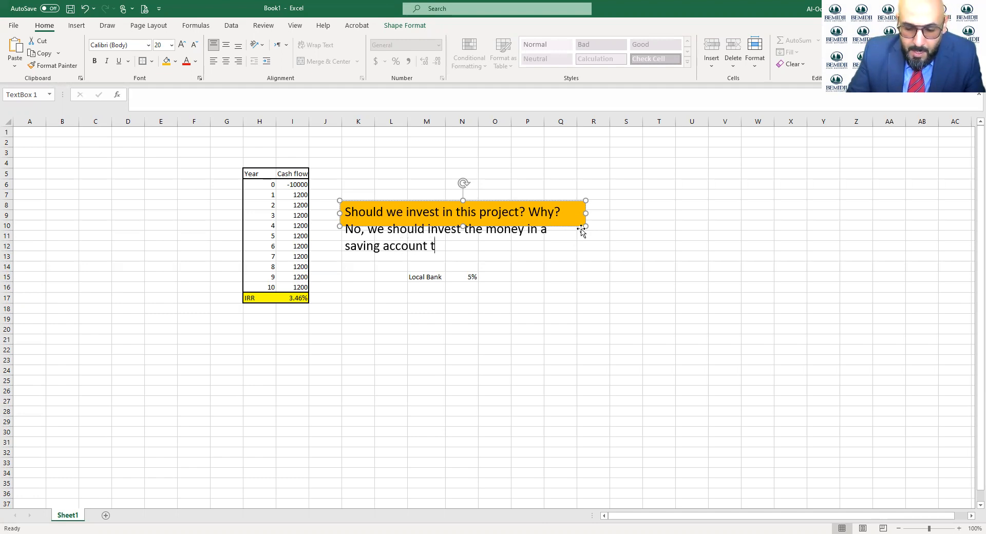
pyautogui.write('hat pays 5%')
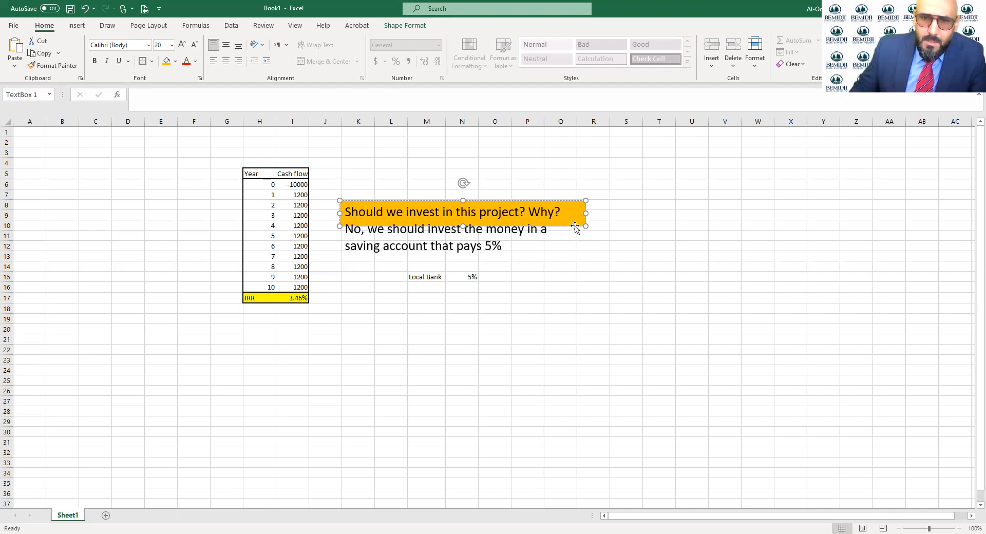
pyautogui.moveTo(585, 226); pyautogui.dragTo(590, 270)
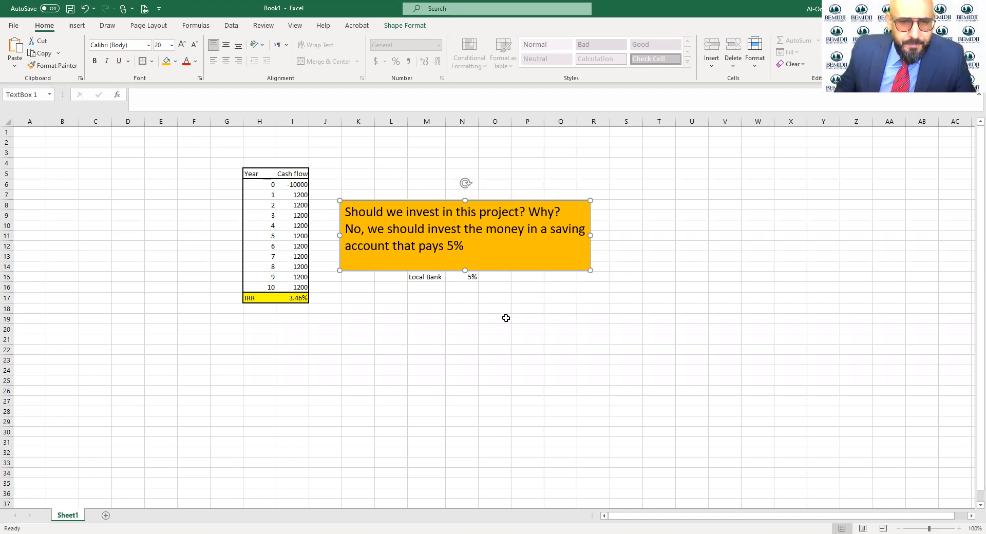
# Step: Enter a second comparison rate of 3% in N16, directly below the Local Bank rate
pyautogui.click(468, 288)
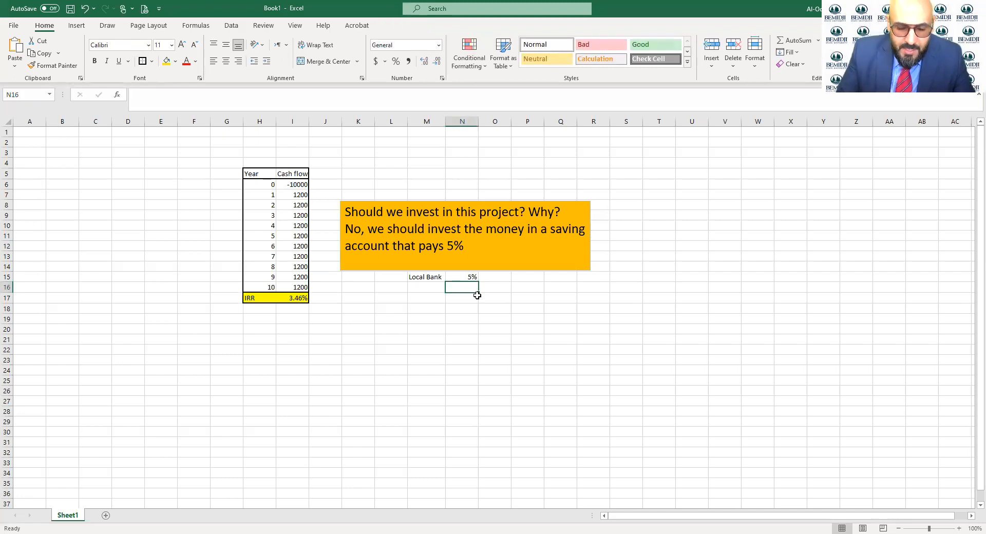
pyautogui.write('3%')
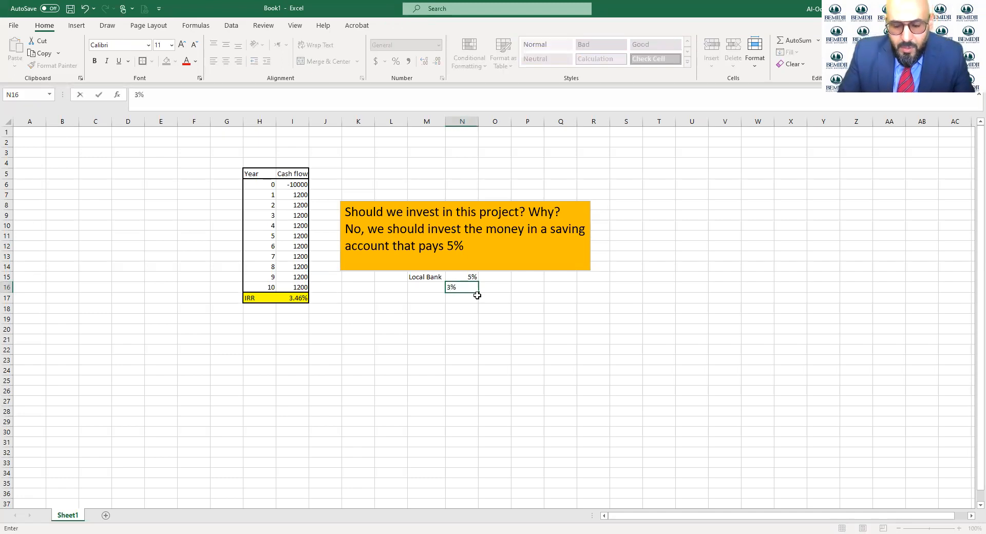
pyautogui.press('Return')
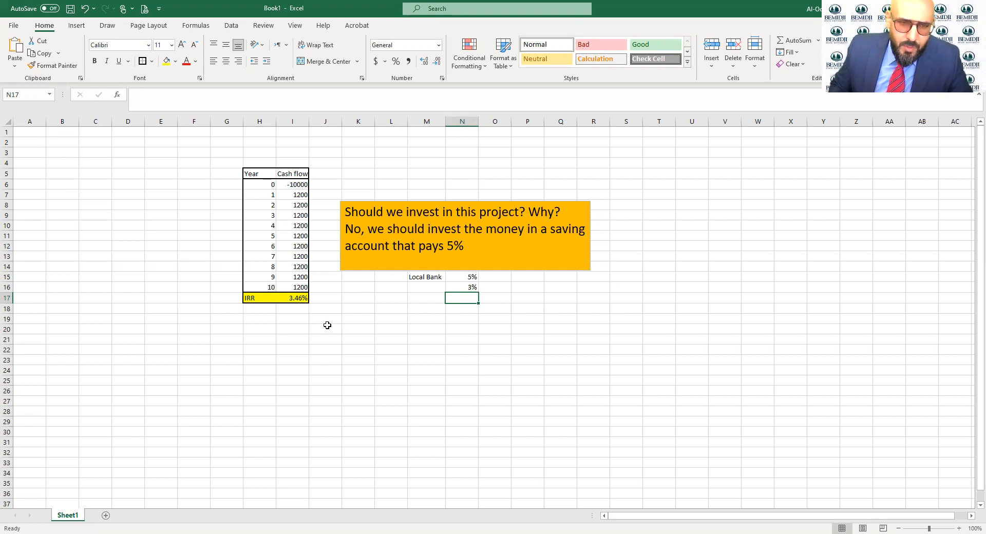
# Step: Calculate the return in I18, below the IRR row, with the formula =RATE(10,1200,-10000)
pyautogui.click(295, 311)
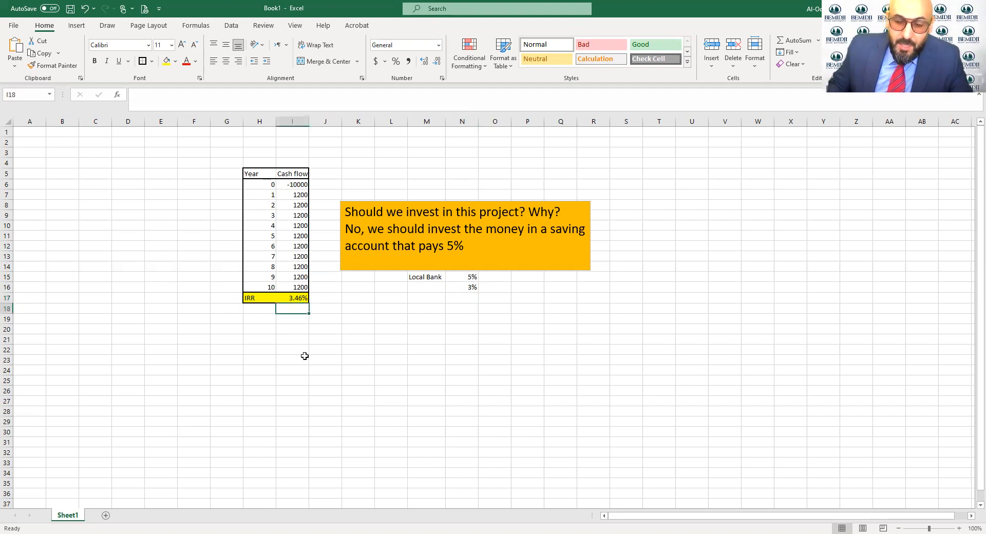
pyautogui.write('=')
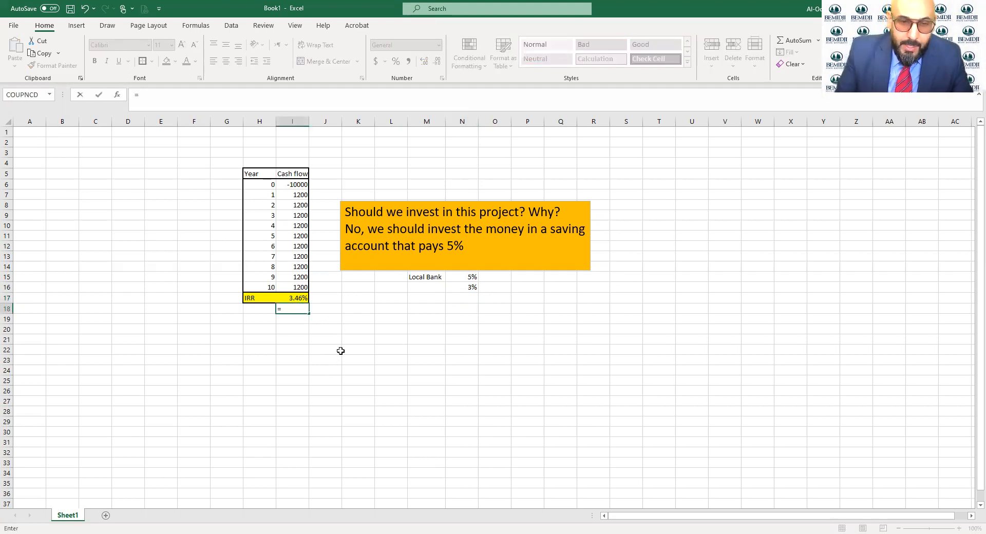
pyautogui.write('rate')
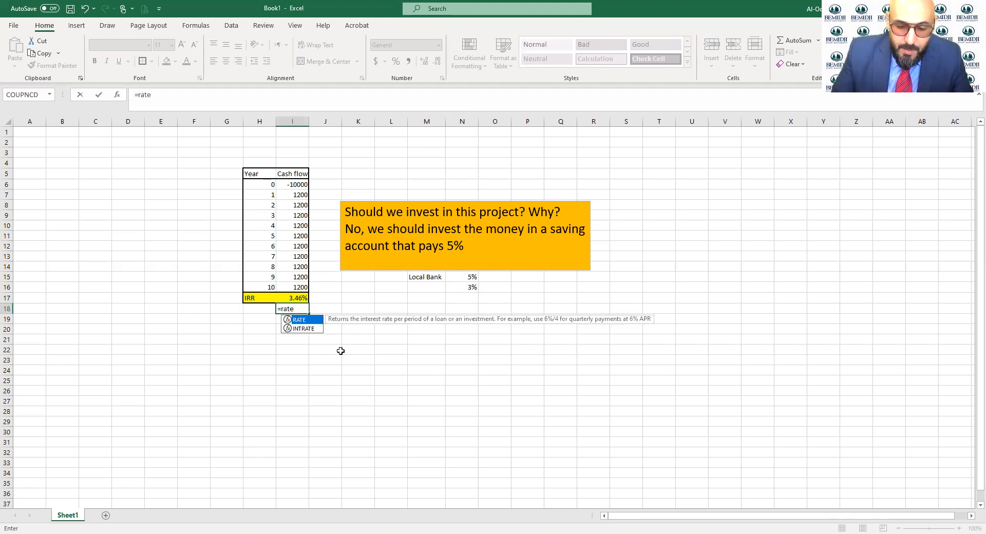
pyautogui.write('(')
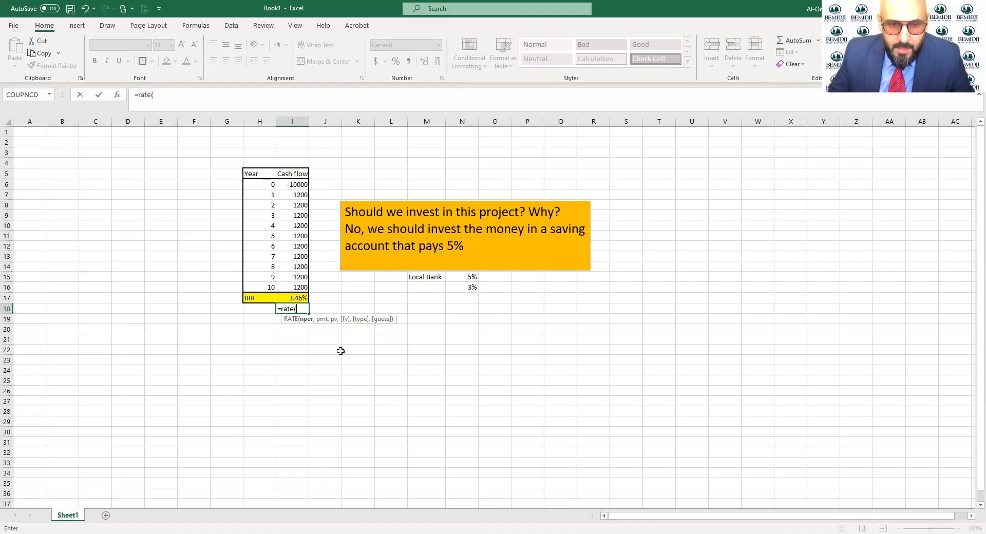
pyautogui.write('10')
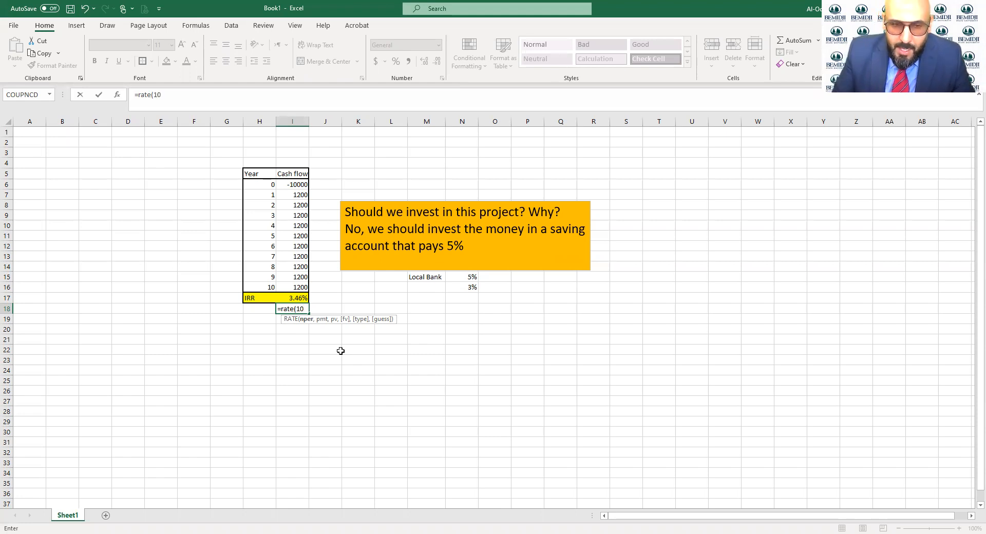
pyautogui.write(',')
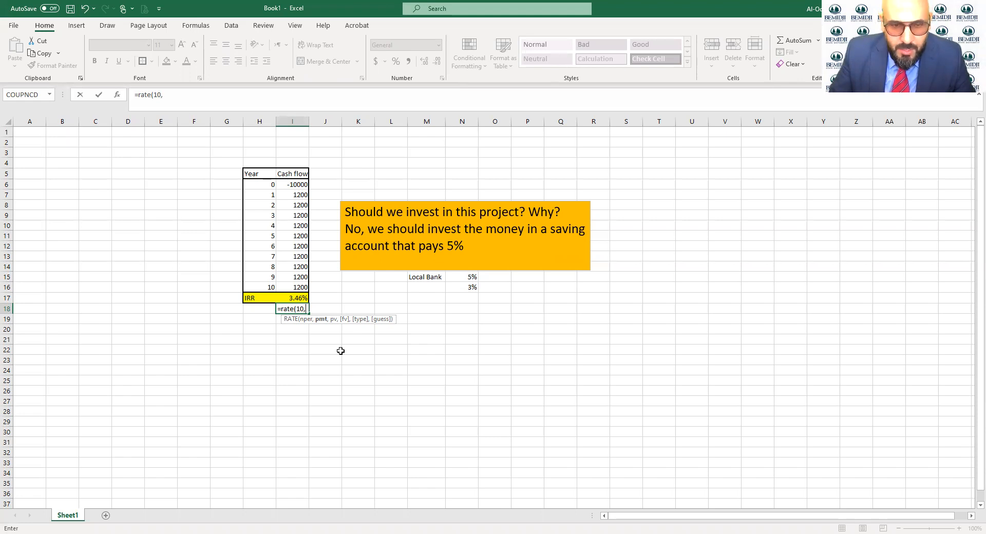
pyautogui.write('1200,')
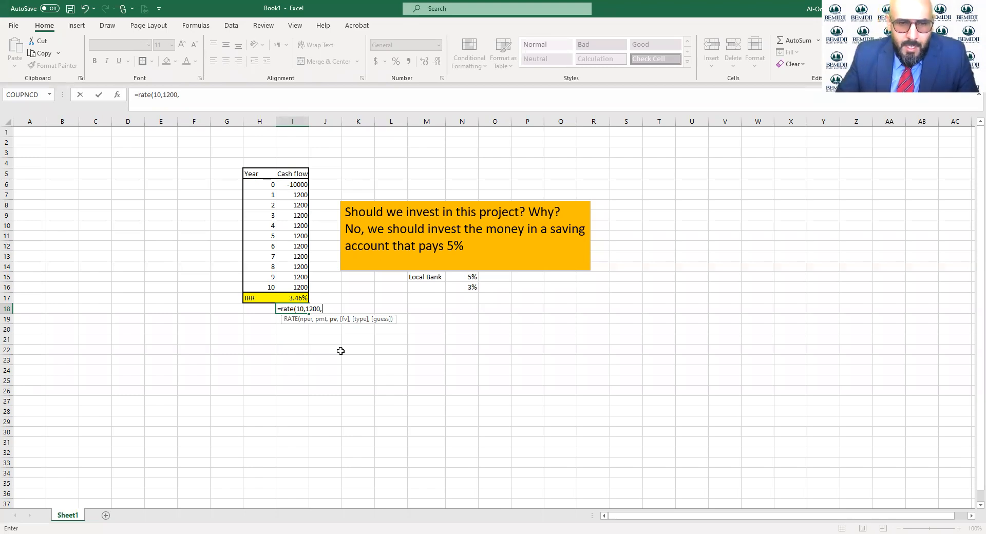
pyautogui.write('-')
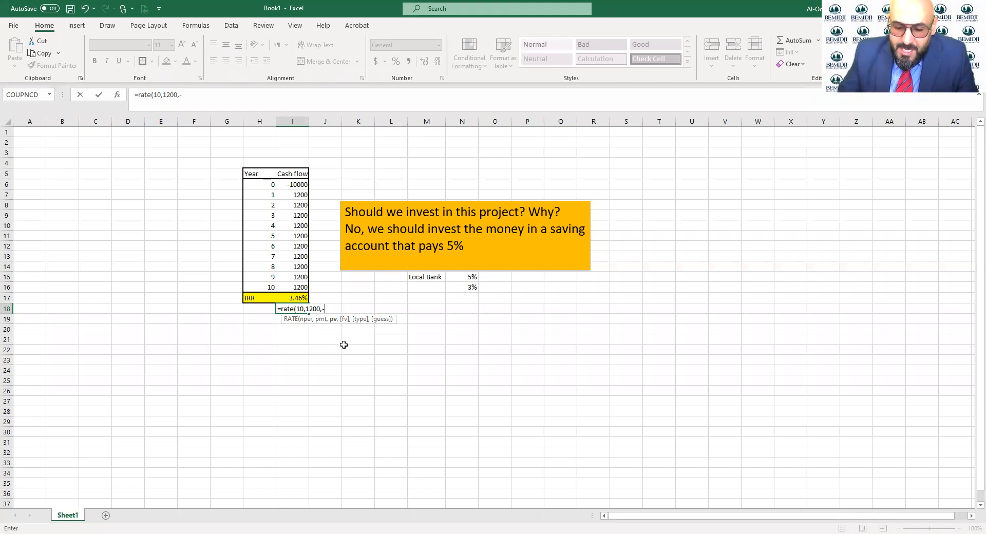
pyautogui.write('10000')
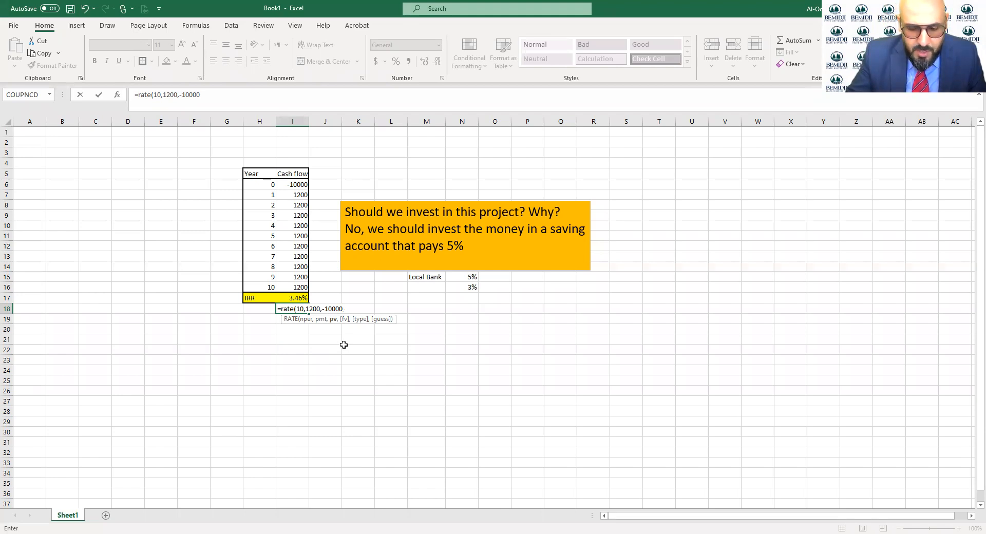
pyautogui.press('Return')
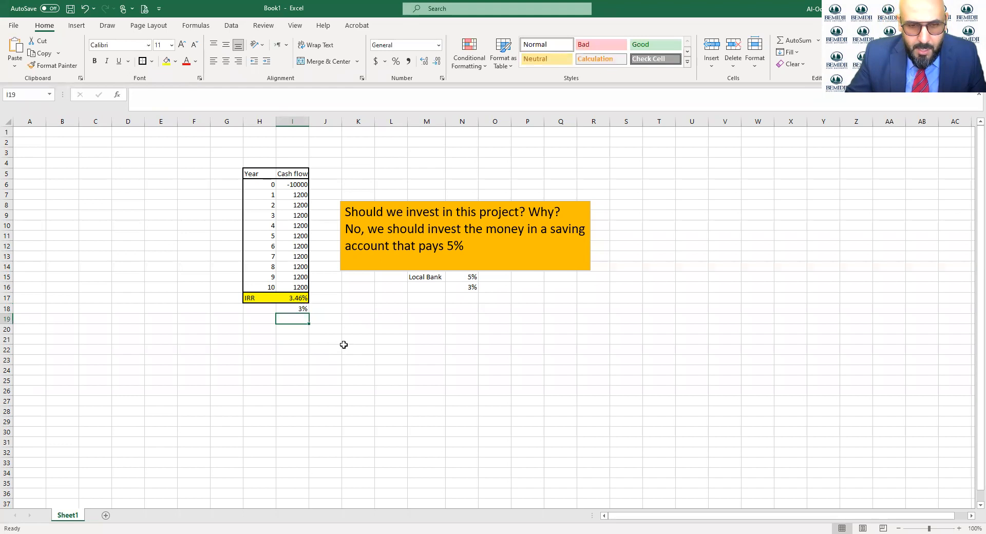
# Step: Show the RATE result in I18 as a percentage with two decimal places
pyautogui.click(302, 308)
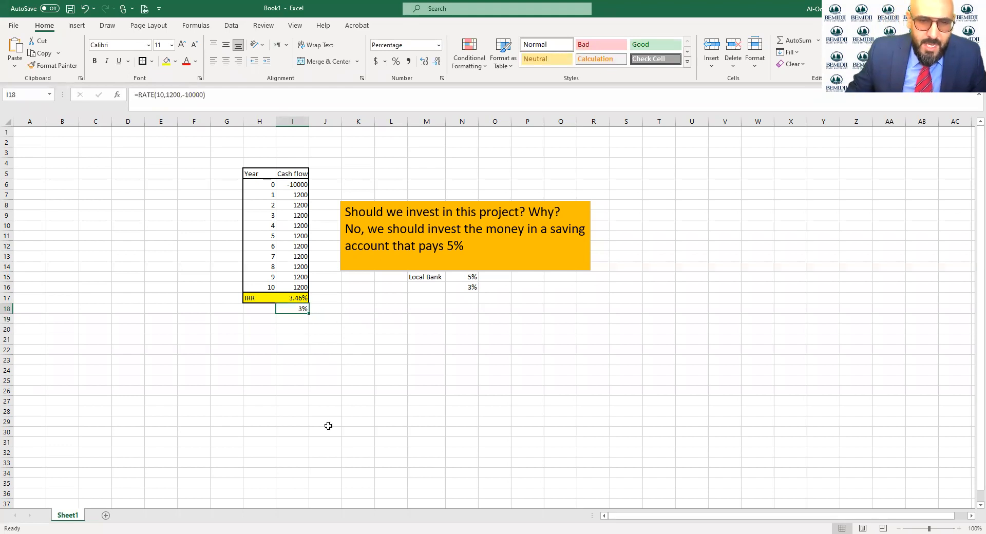
pyautogui.click(424, 62)
pyautogui.click(424, 61)
pyautogui.click(424, 62)
pyautogui.click(436, 62)
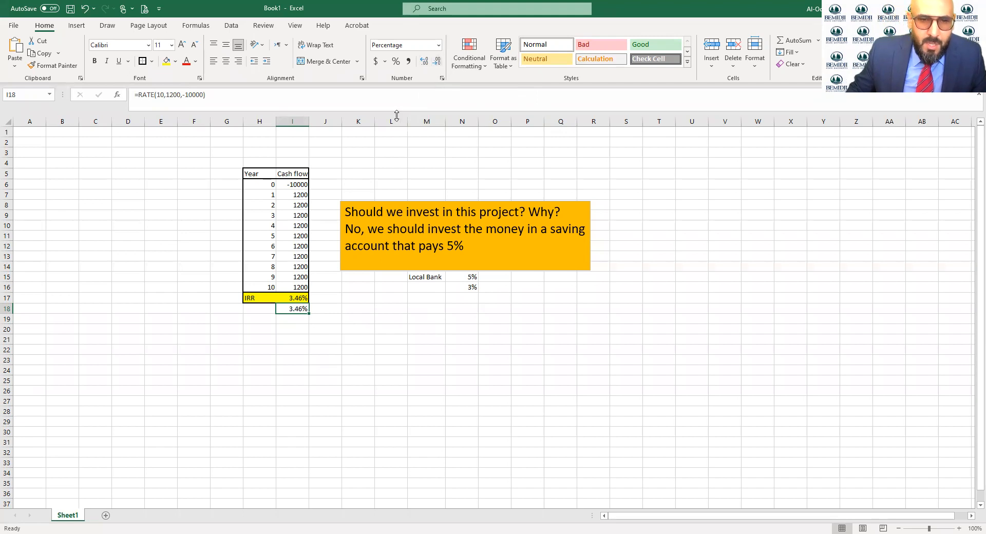
# Step: Compare the IRR formula in I17 with the RATE formula in I18, leaving both as they are
pyautogui.click(264, 308)
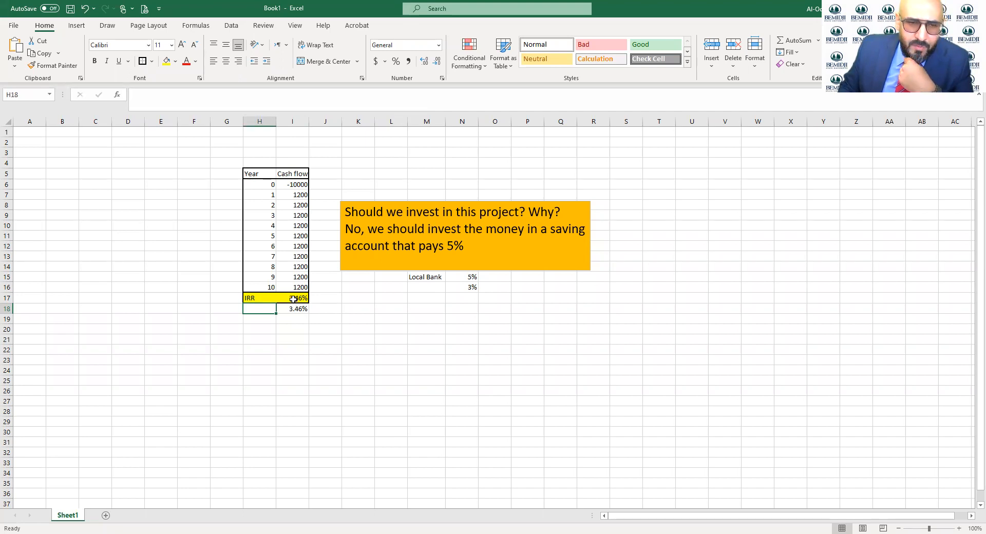
pyautogui.doubleClick(292, 298)
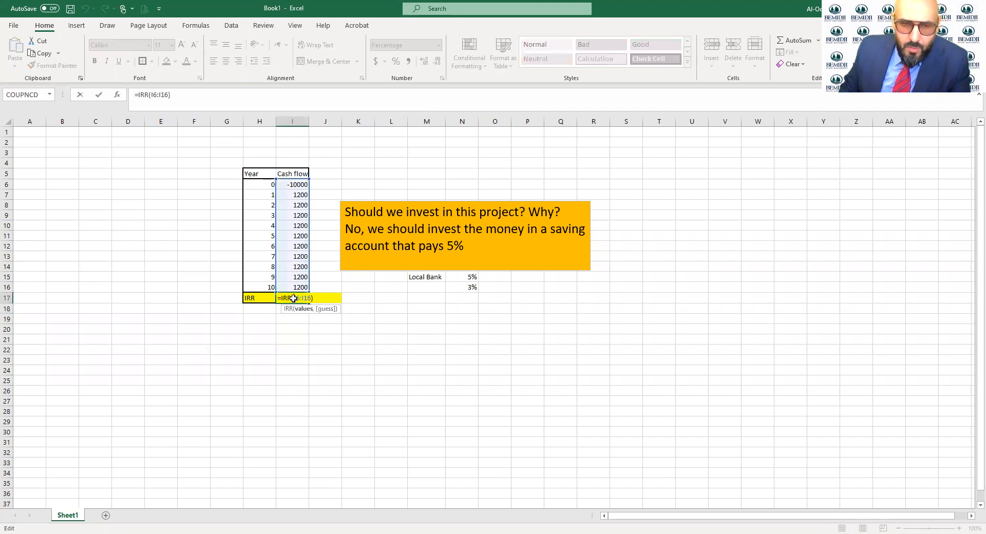
pyautogui.press('Return')
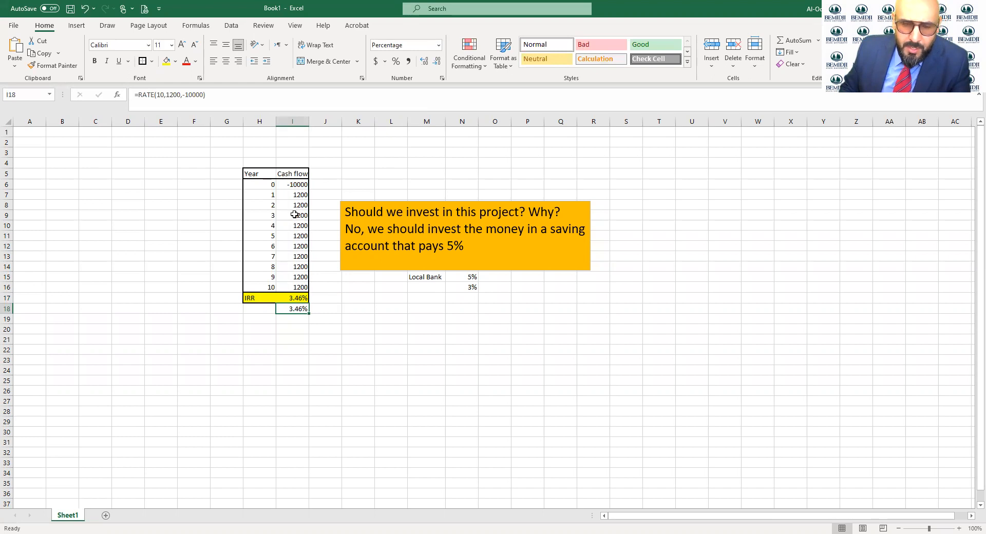
pyautogui.click(288, 296)
pyautogui.click(291, 308)
pyautogui.doubleClick(291, 307)
pyautogui.press('Return')
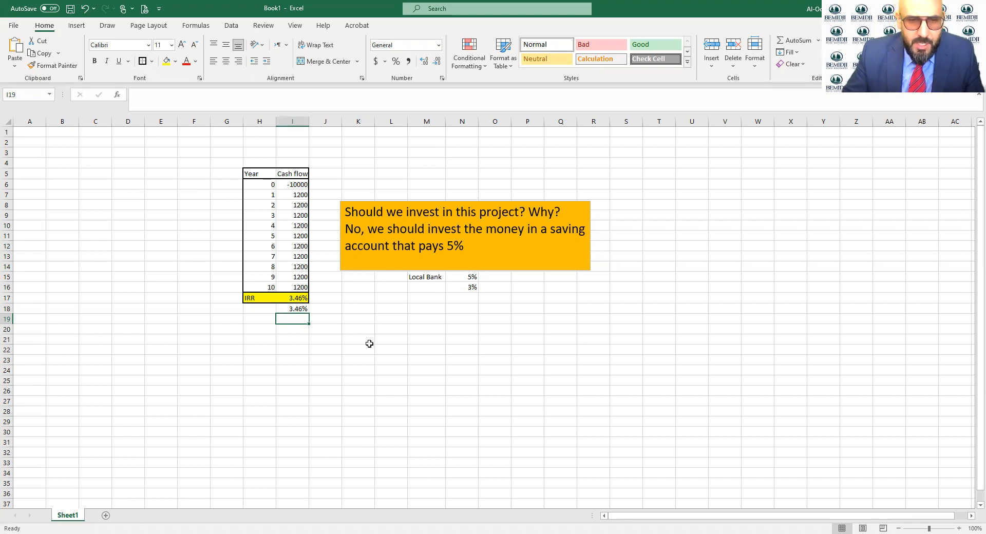
# Step: Add a new worksheet and enter the headers Year in F5 and cash flow in G5
pyautogui.click(106, 516)
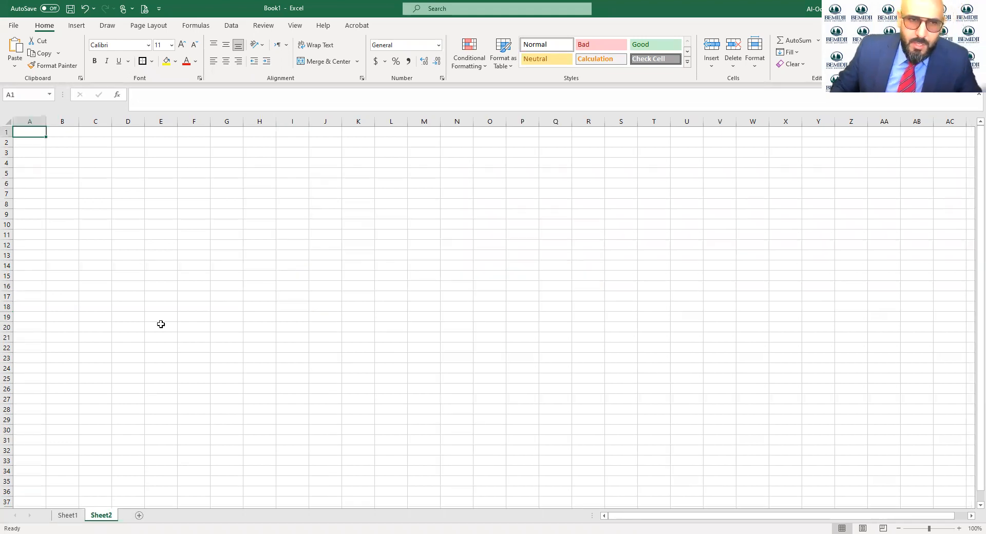
pyautogui.click(208, 176)
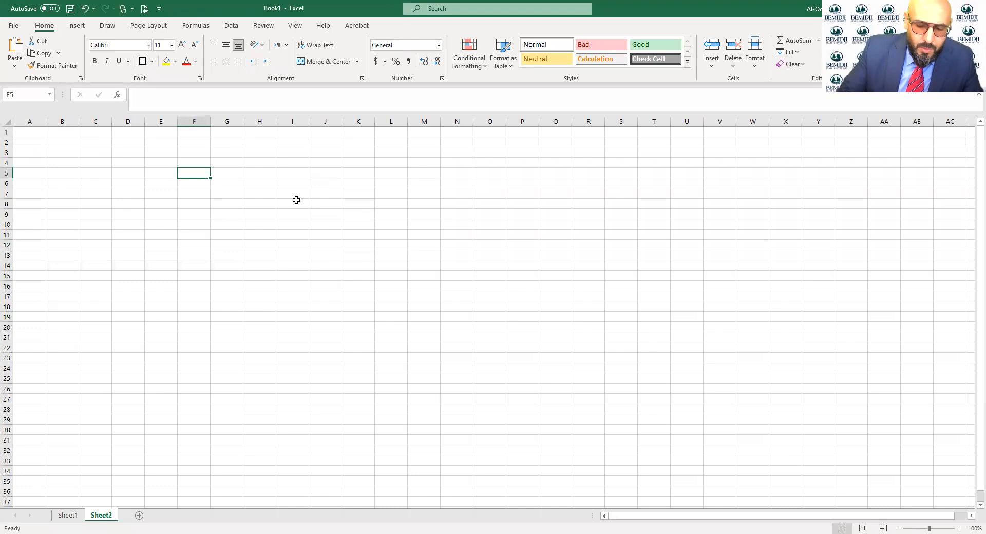
pyautogui.write('Year')
pyautogui.press('Tab')
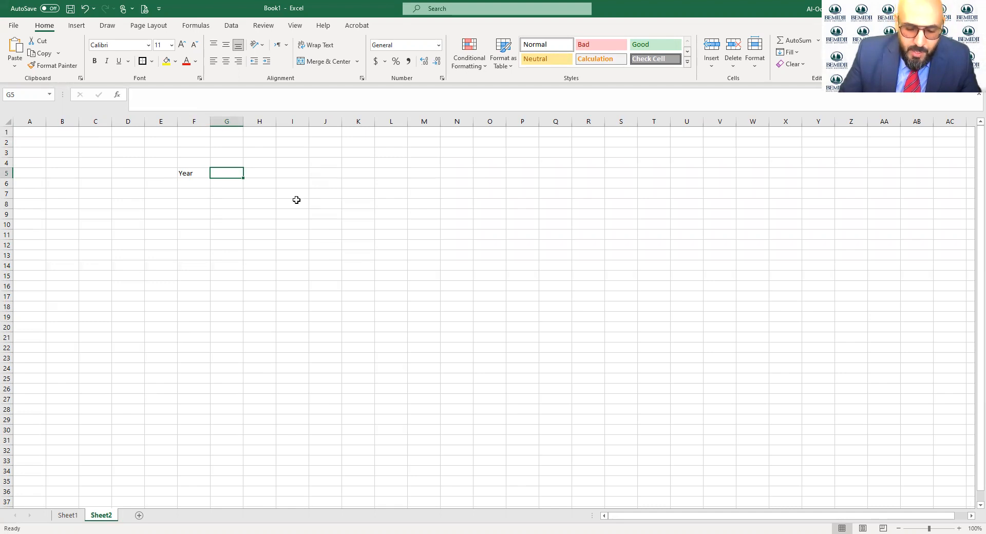
pyautogui.write('chash')
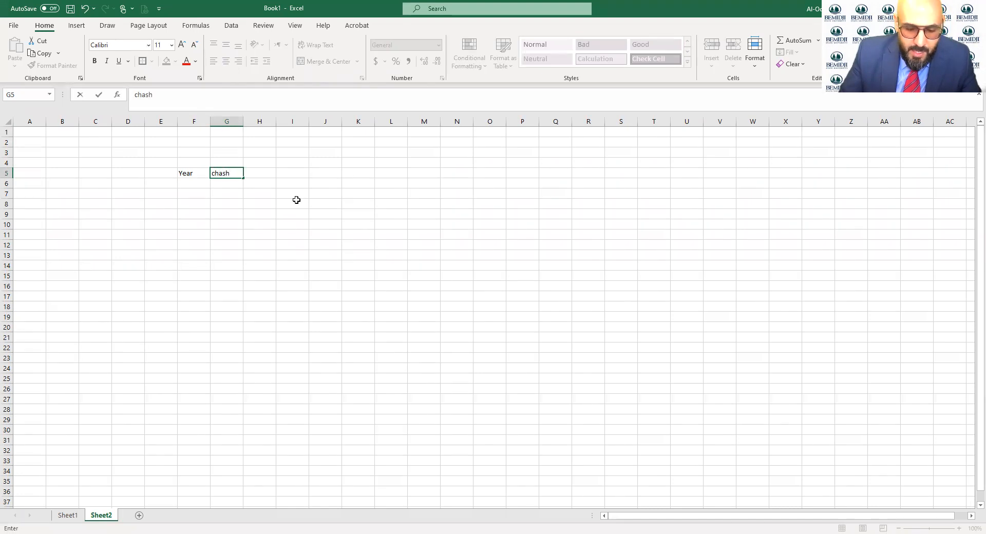
pyautogui.press('BackSpace')
pyautogui.press('BackSpace')
pyautogui.press('BackSpace')
pyautogui.press('BackSpace')
pyautogui.write('ash flow')
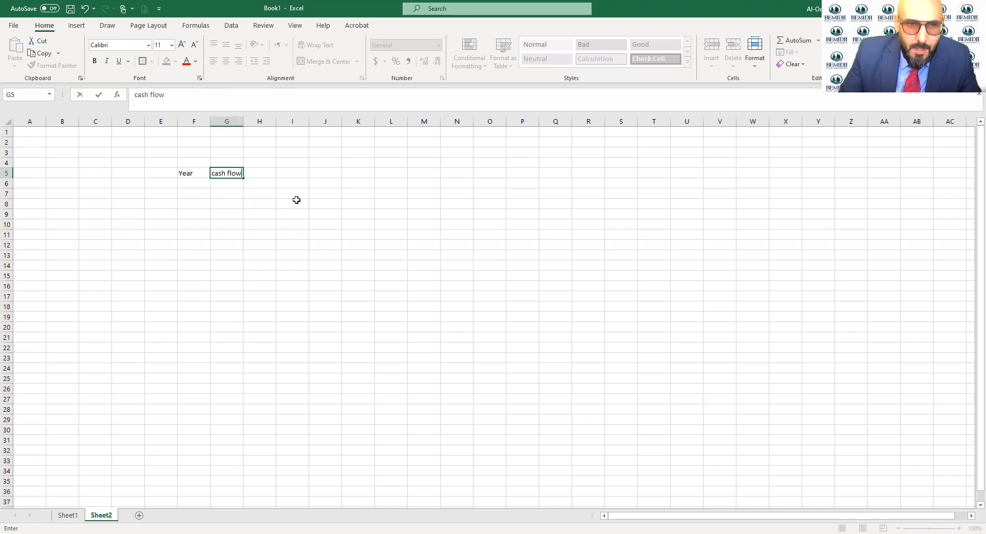
pyautogui.press('Return')
# Step: Fill F6:F11 under the Year header with the years 0 to 5
pyautogui.click(196, 188)
pyautogui.write('0')
pyautogui.press('Return')
pyautogui.write('1')
pyautogui.press('Return')
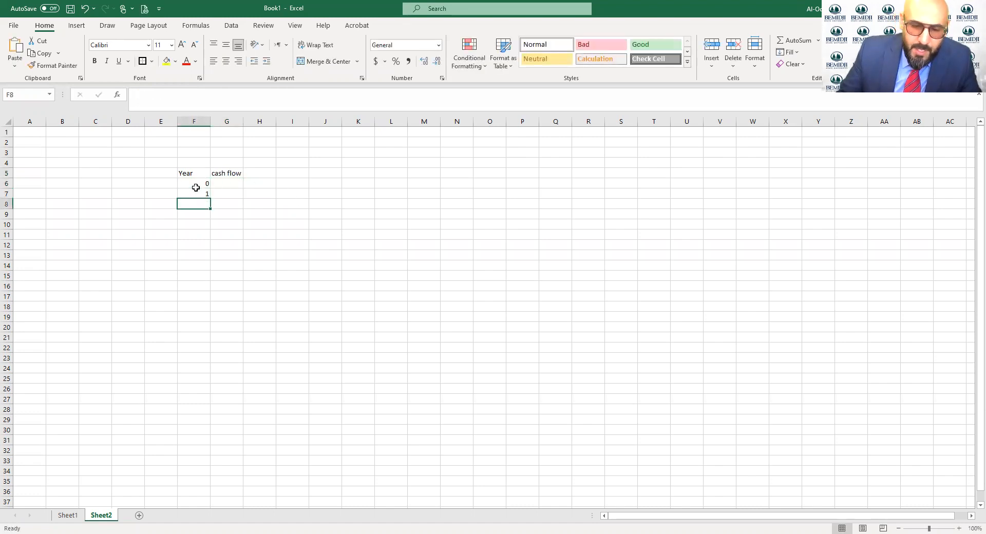
pyautogui.write('2')
pyautogui.press('Return')
pyautogui.press('Return')
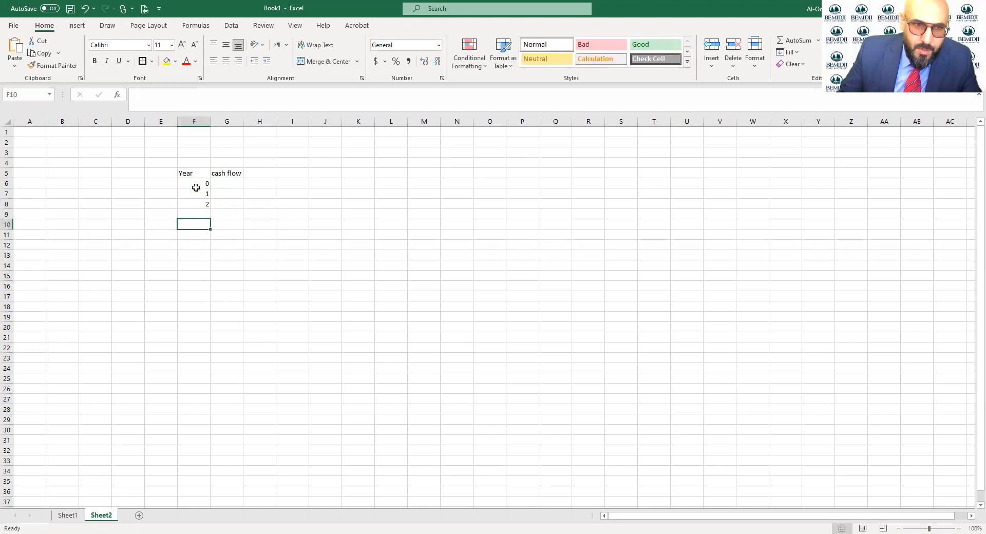
pyautogui.press('Up')
pyautogui.write('3')
pyautogui.press('Return')
pyautogui.write('4')
pyautogui.press('Return')
pyautogui.press('Return')
pyautogui.press('Up')
pyautogui.write('5')
pyautogui.press('Return')
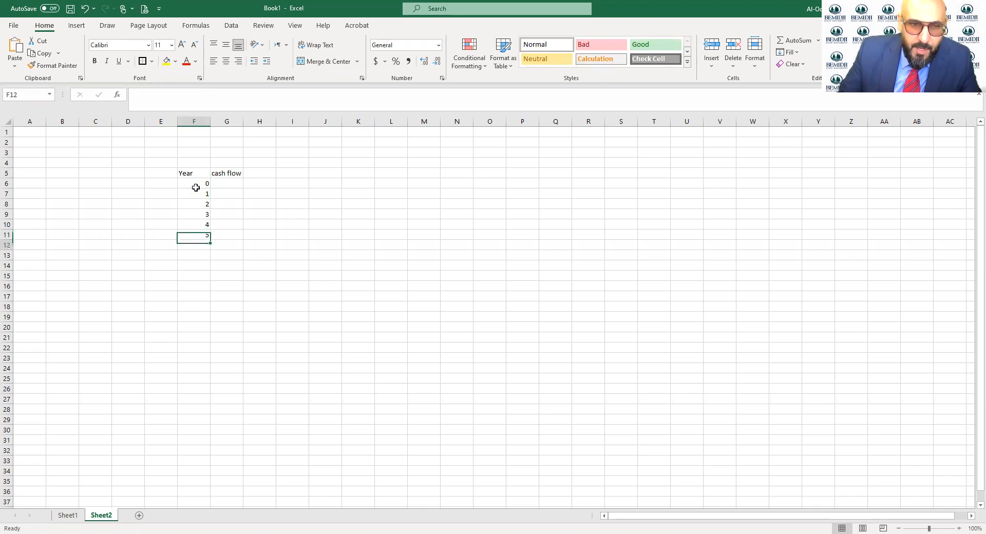
# Step: Enter 5000 as the year 0 cash flow in G6 of Sheet2
pyautogui.click(68, 517)
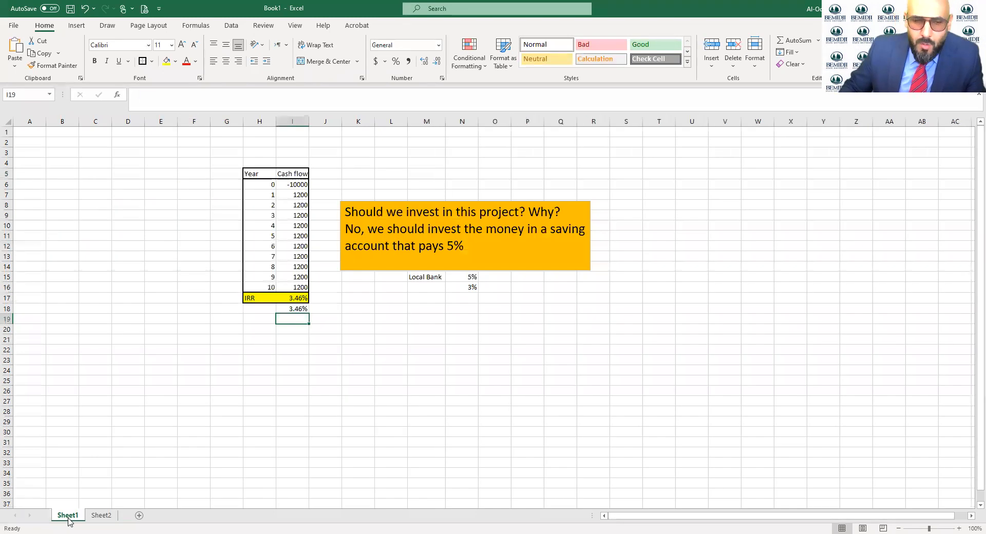
pyautogui.click(97, 518)
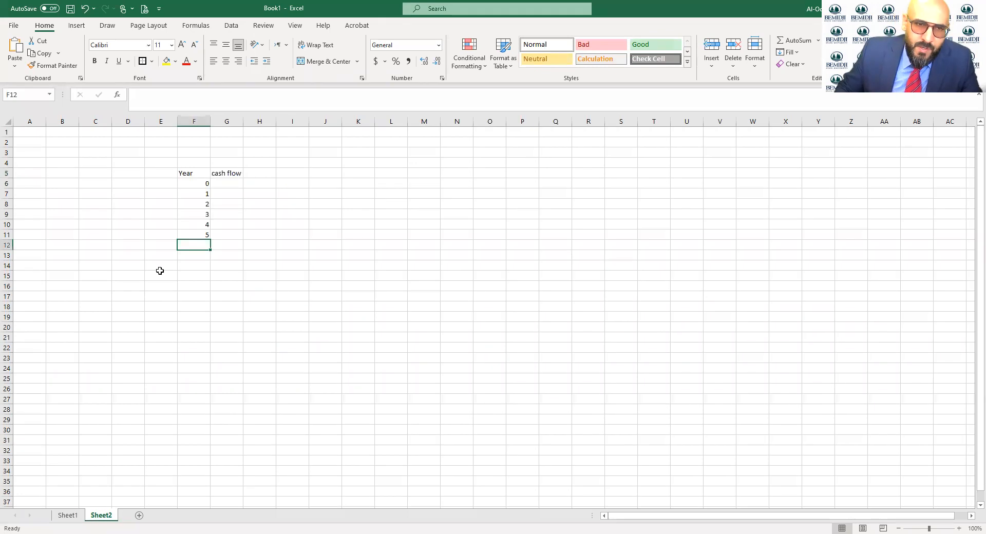
pyautogui.click(220, 185)
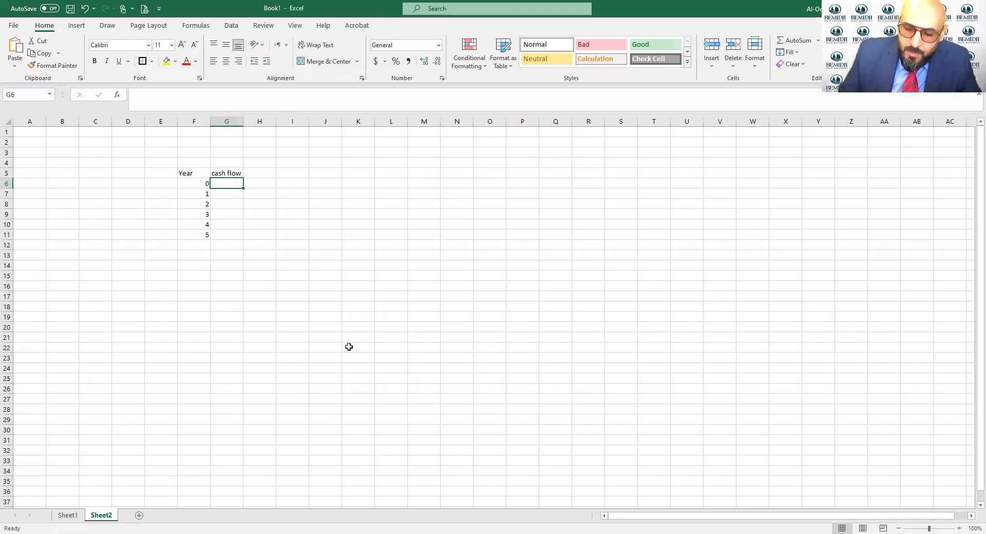
pyautogui.write('-100')
pyautogui.press('BackSpace')
pyautogui.press('BackSpace')
pyautogui.press('BackSpace')
pyautogui.press('BackSpace')
pyautogui.write('5000')
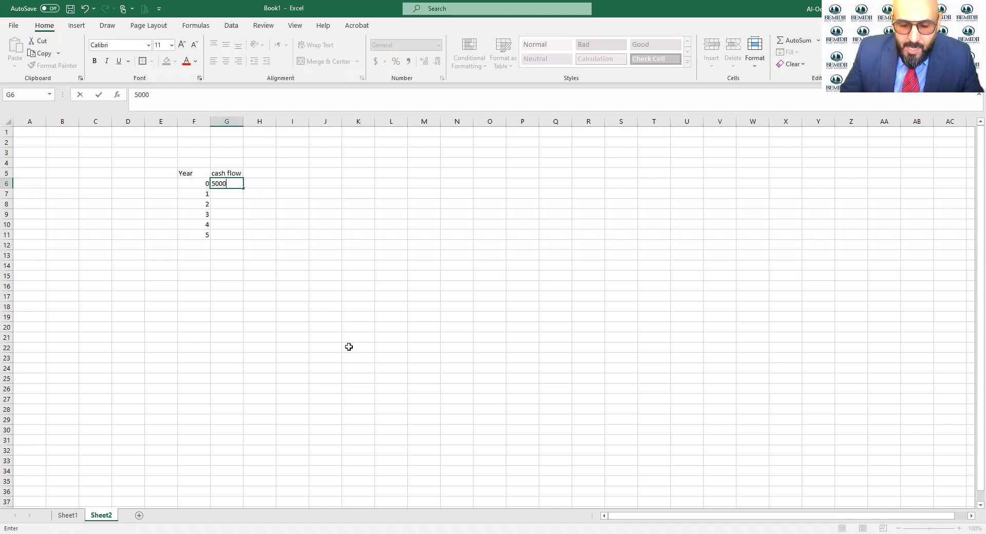
pyautogui.press('Return')
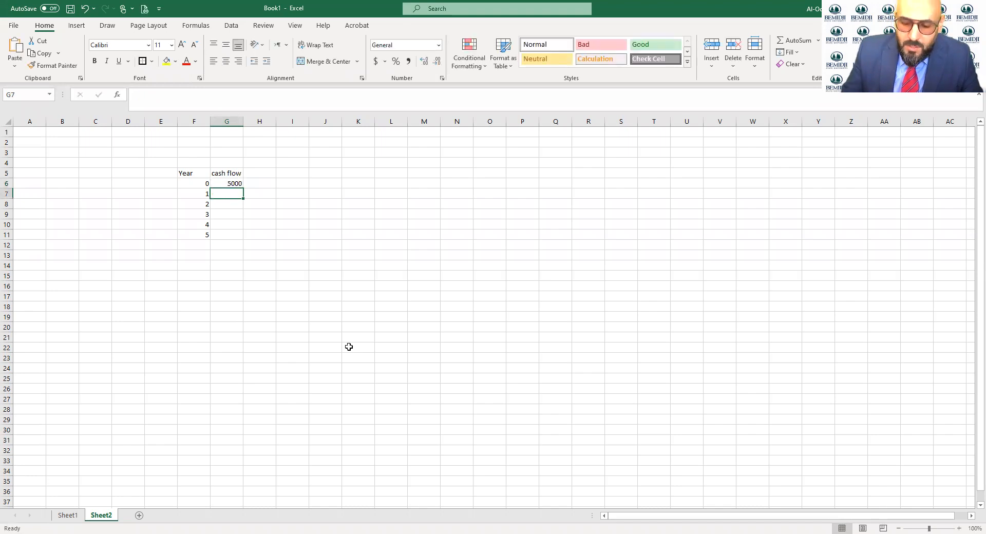
# Step: Enter -1500 as the cash flow for years 1 and 2 in G7 and G8
pyautogui.write('-')
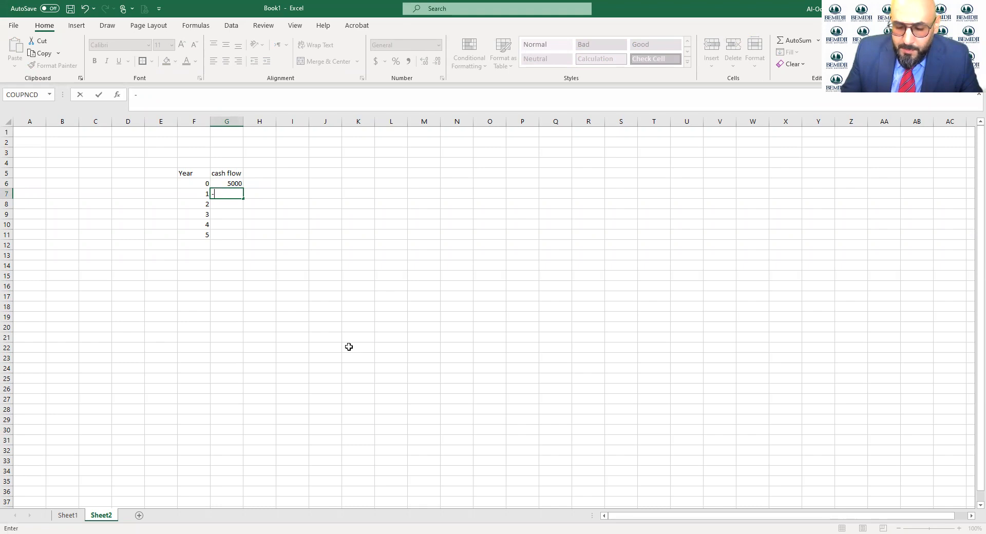
pyautogui.write('1500')
pyautogui.press('Return')
pyautogui.write('-1500')
pyautogui.press('Return')
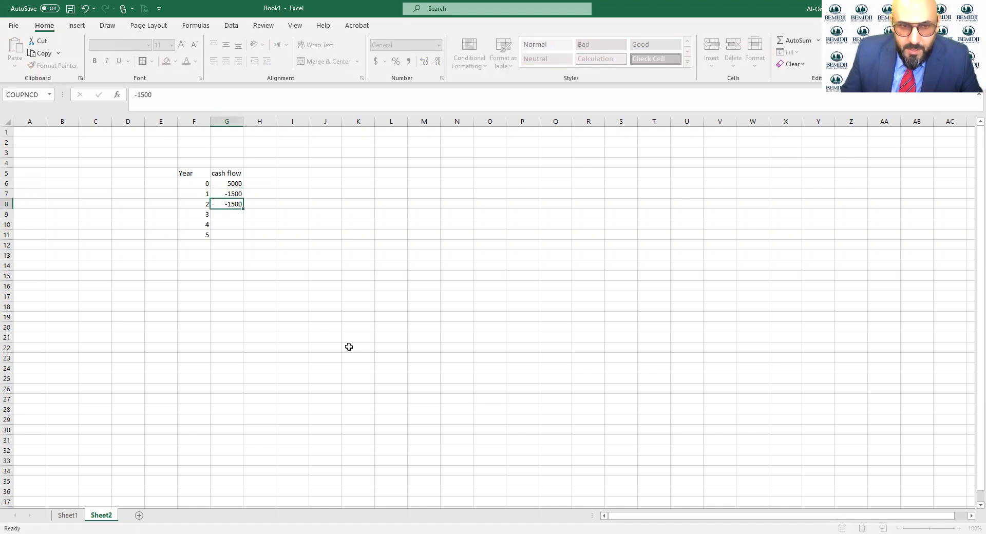
pyautogui.write('1500')
pyautogui.press('BackSpace')
pyautogui.press('BackSpace')
pyautogui.press('BackSpace')
pyautogui.press('BackSpace')
pyautogui.press('Escape')
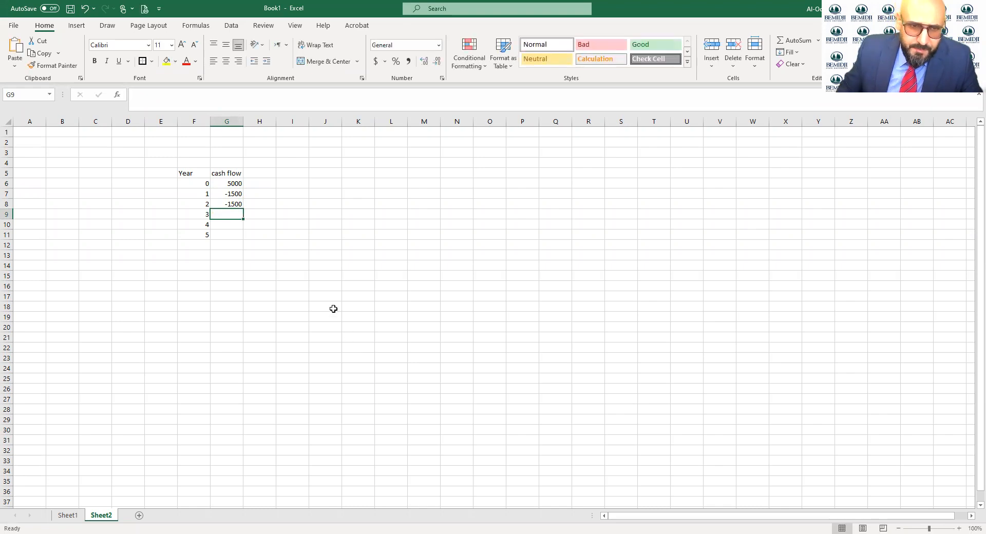
# Step: Fill the -1500 cash flow from G8 down through G11 for years 3 to 5
pyautogui.click(230, 206)
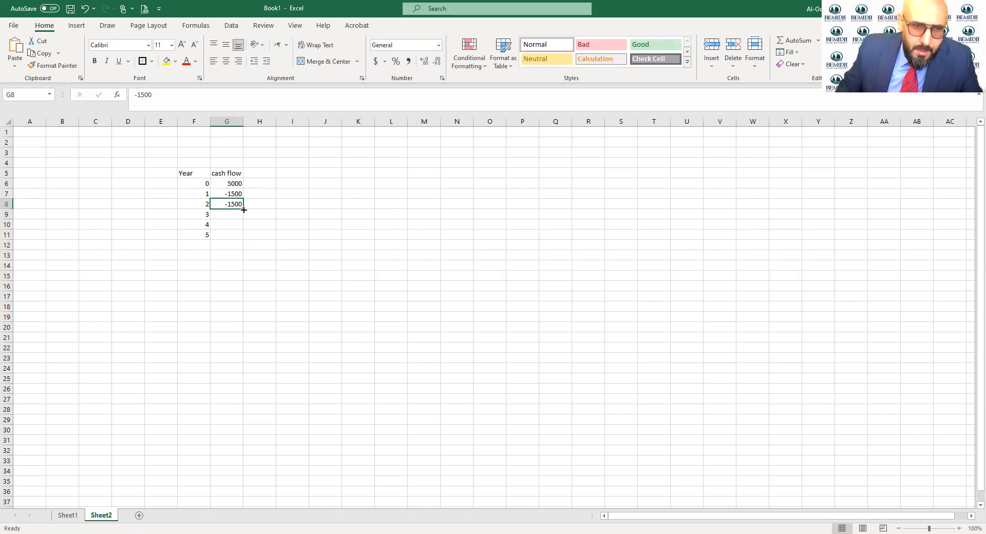
pyautogui.moveTo(243, 209); pyautogui.dragTo(241, 236)
pyautogui.click(233, 247)
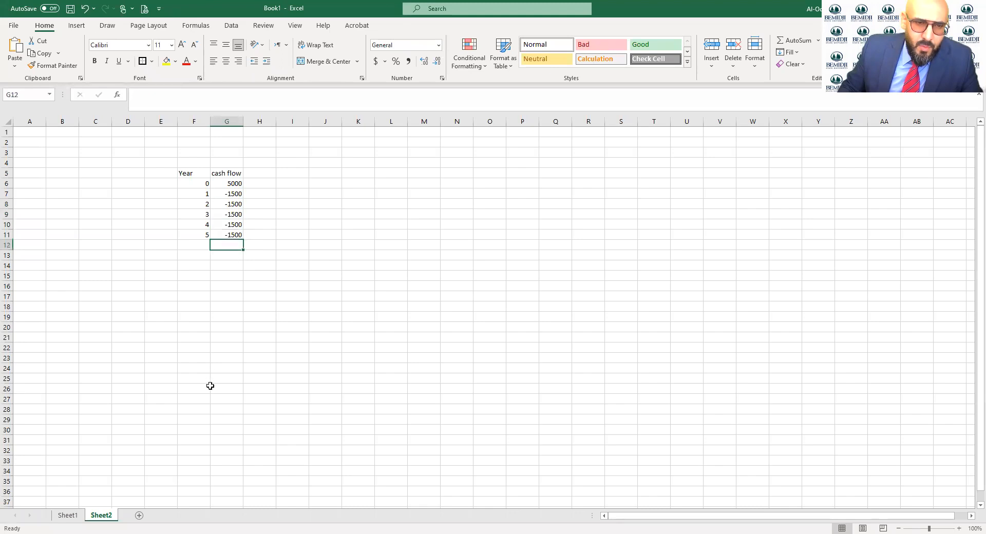
# Step: Calculate the internal rate of return of the cash flows G6:G11 in G13 with the IRR function
pyautogui.press('Down')
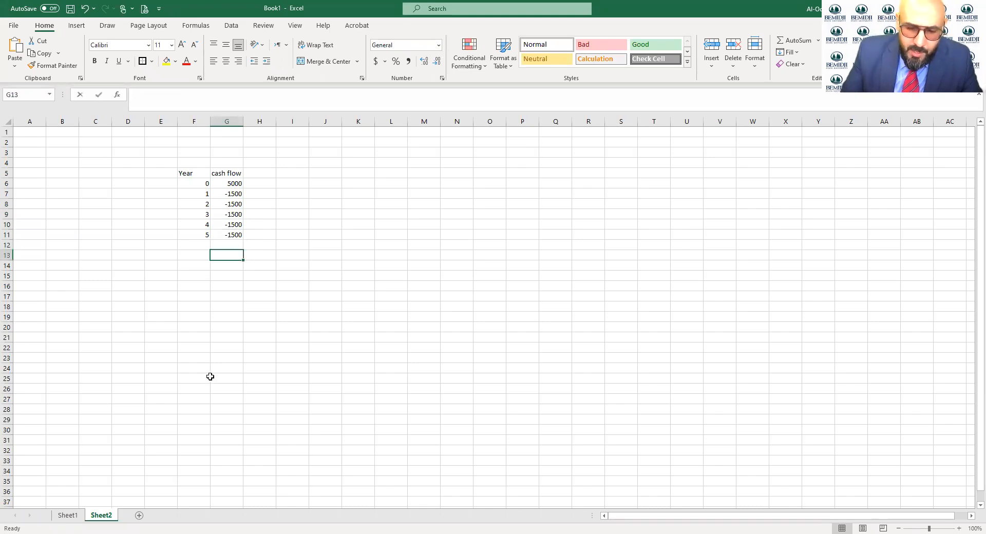
pyautogui.write('=')
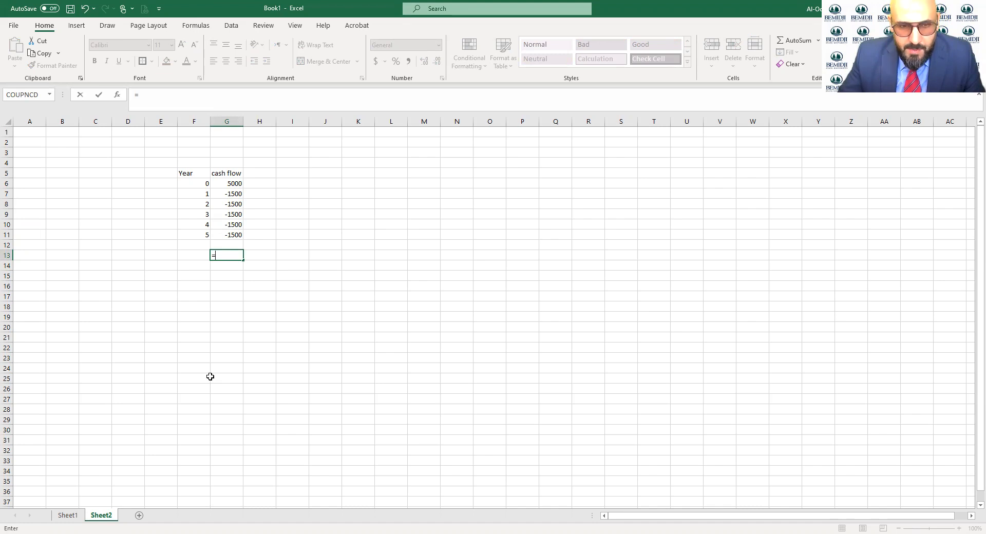
pyautogui.write('irr(')
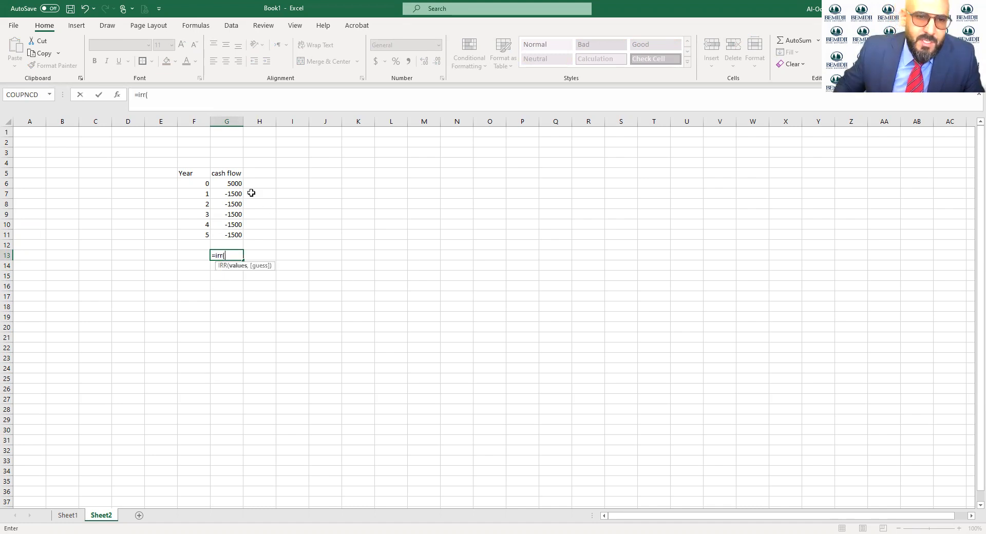
pyautogui.click(233, 184)
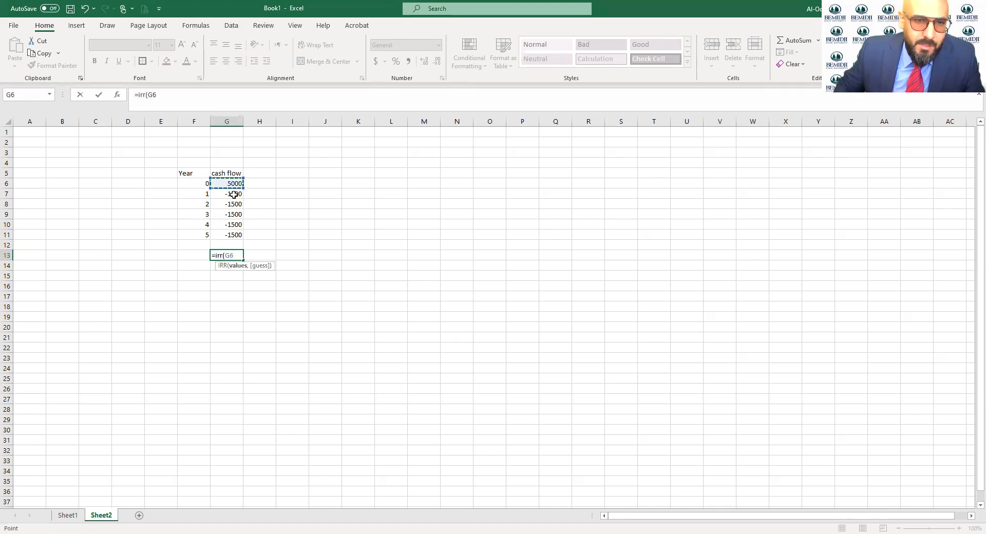
pyautogui.keyDown('shift'); pyautogui.click(229, 230); pyautogui.keyUp('shift')
pyautogui.press('Return')
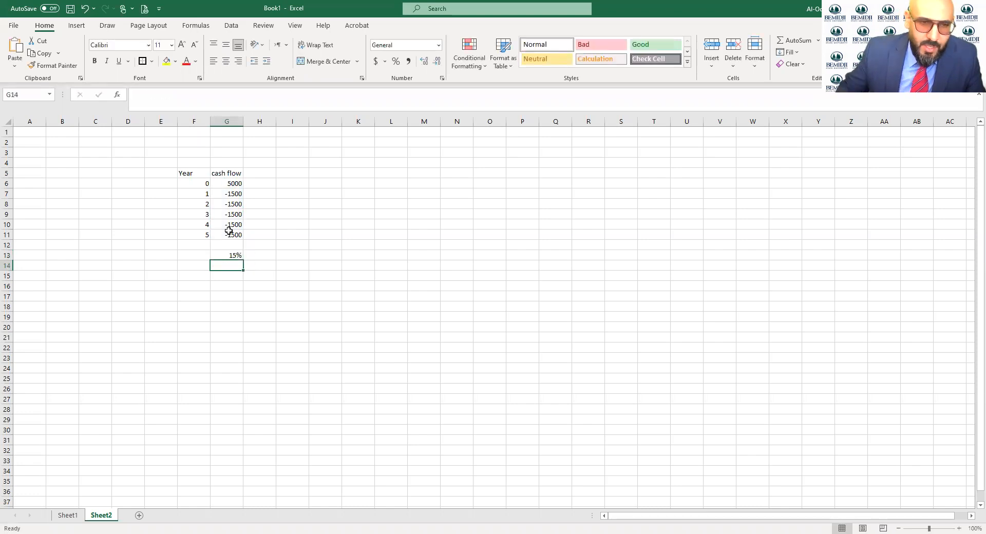
# Step: Show the IRR percentage in G13 with two decimal places
pyautogui.click(217, 255)
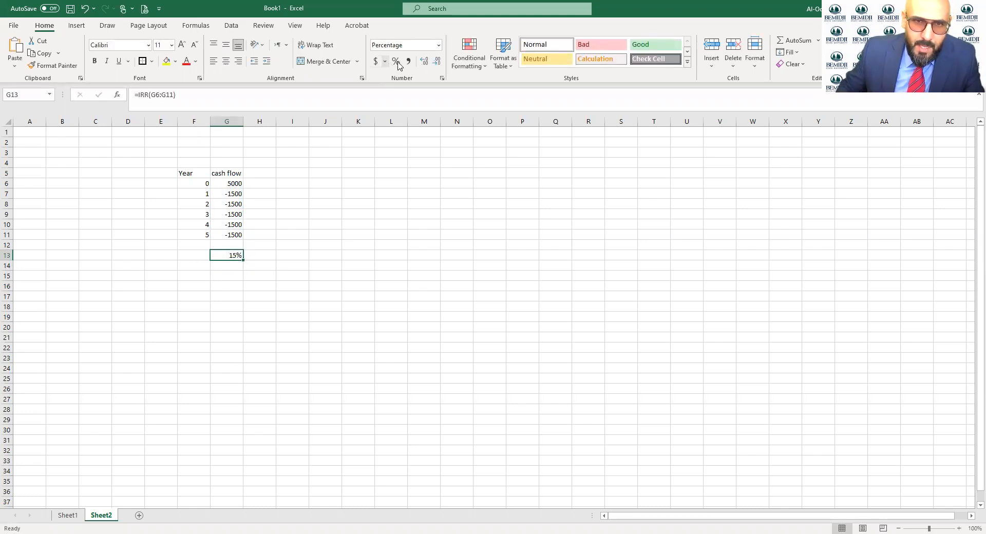
pyautogui.click(423, 62)
pyautogui.click(423, 63)
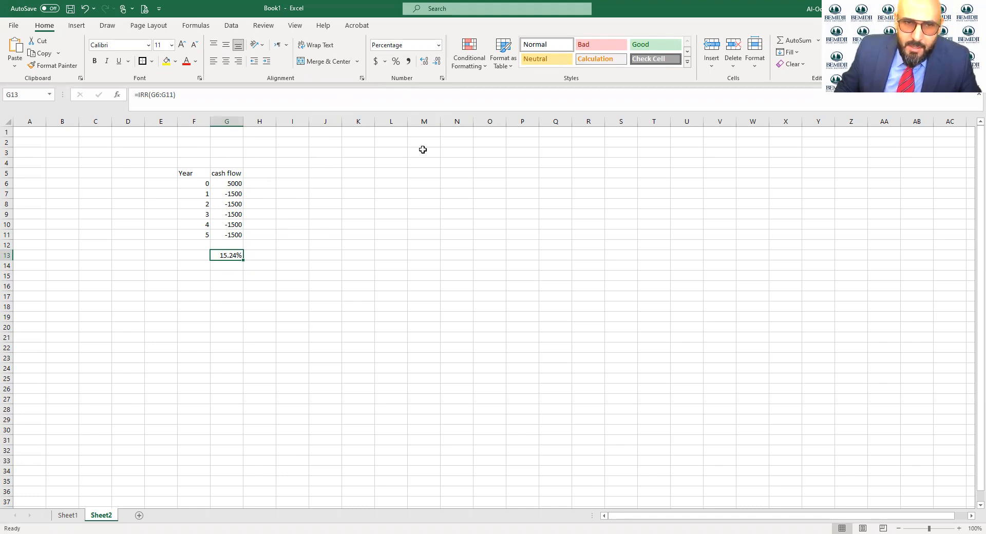
# Step: Copy the cash flow table with its IRR from F5:G13 to a second table starting at M5
pyautogui.moveTo(186, 174); pyautogui.dragTo(227, 254)
pyautogui.hotkey('ctrl', 'c')
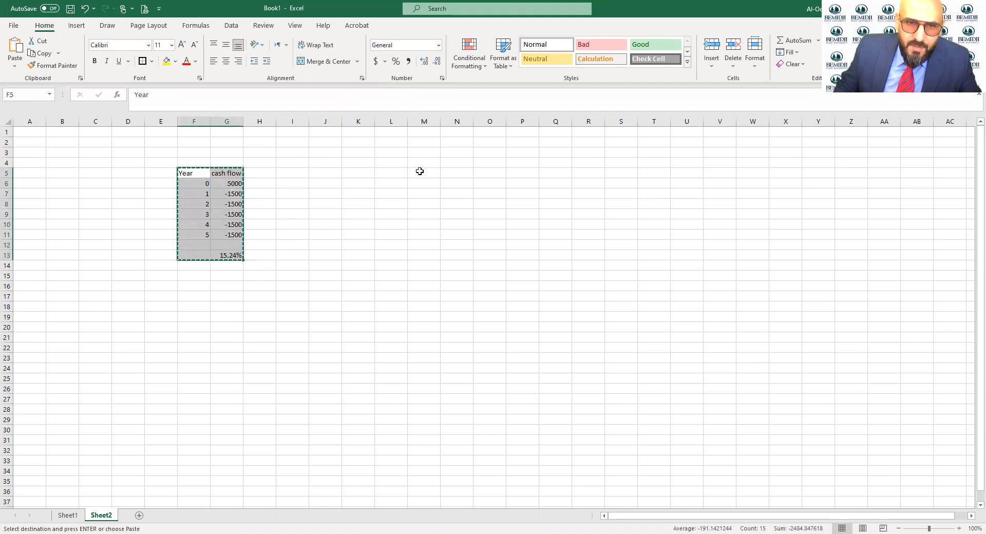
pyautogui.click(419, 172)
pyautogui.hotkey('ctrl', 'v')
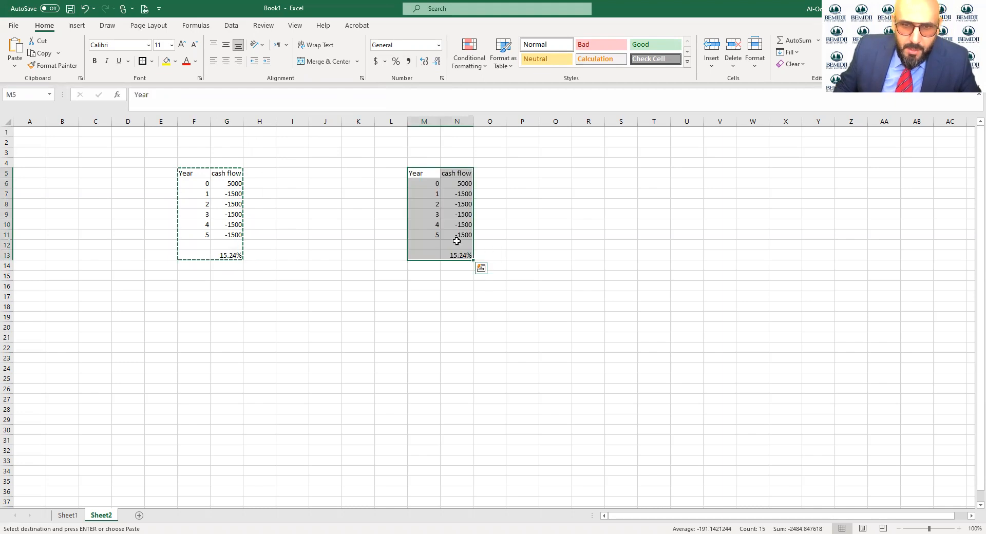
# Step: Set the second table's year 1 cash flow in N7 to -2000 and clear the copied IRR formula in N13
pyautogui.click(461, 196)
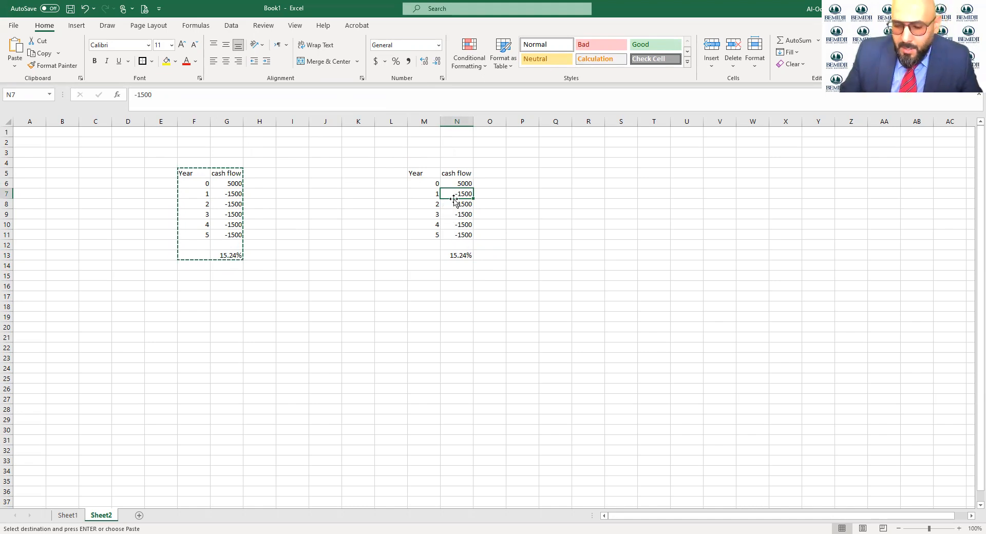
pyautogui.write('-2000')
pyautogui.press('Return')
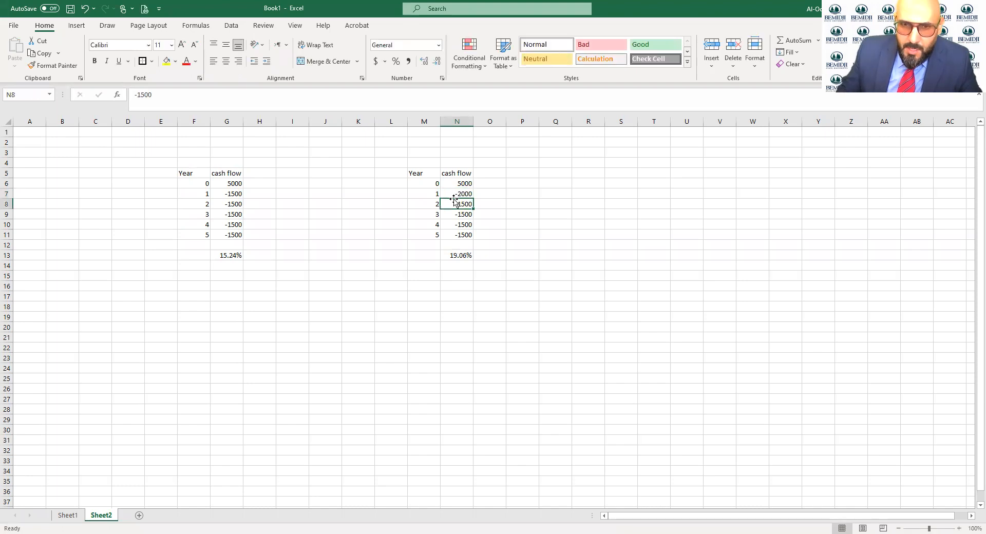
pyautogui.click(456, 253)
pyautogui.press('Delete')
# Step: Set the second table's cash flows to -1800 for year 2 in N8 and -1600 for year 3 in N9
pyautogui.click(456, 205)
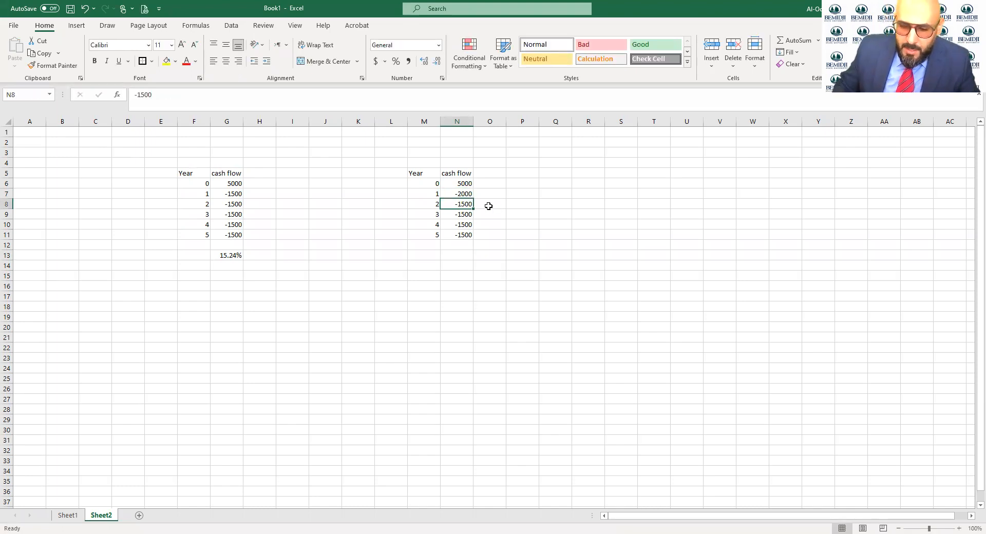
pyautogui.write('-')
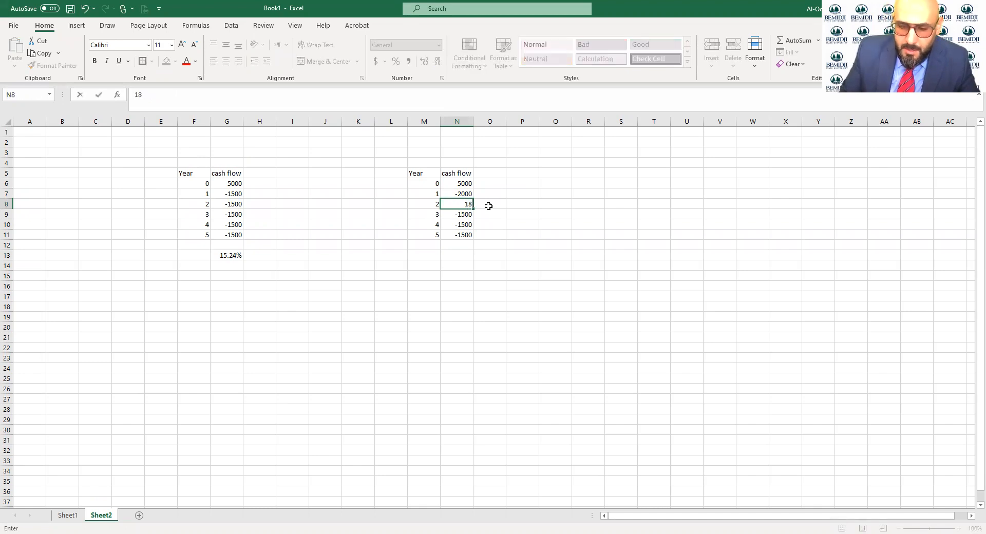
pyautogui.write('1800')
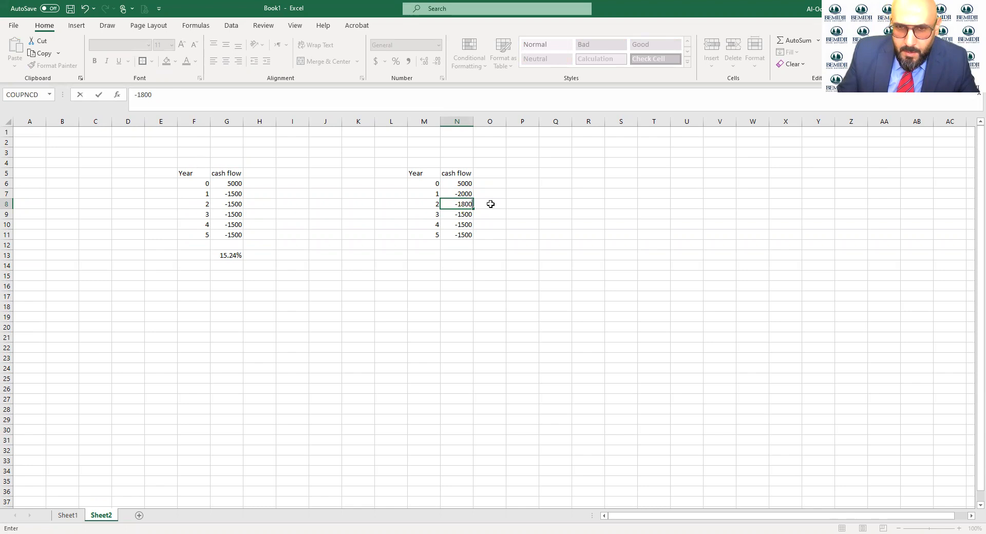
pyautogui.press('Return')
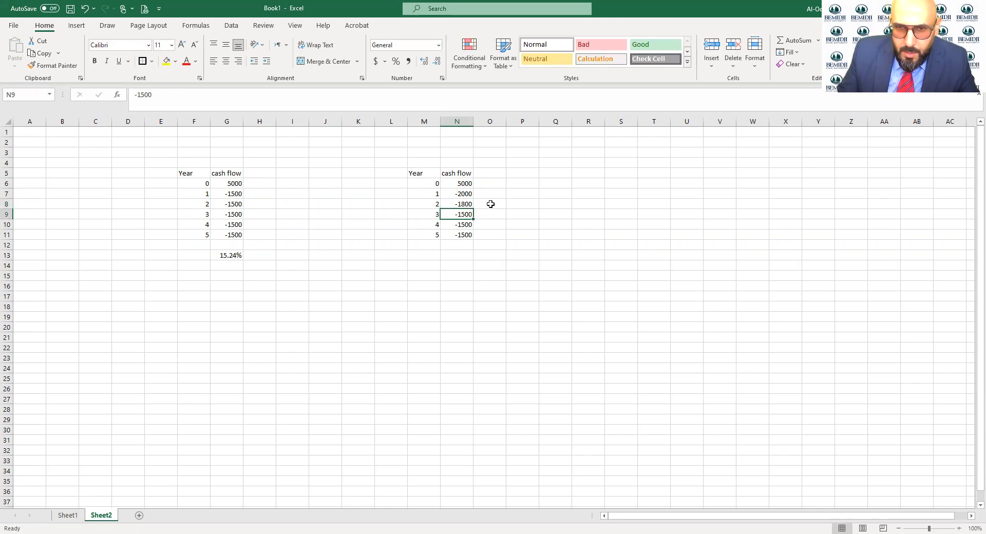
pyautogui.write('1600')
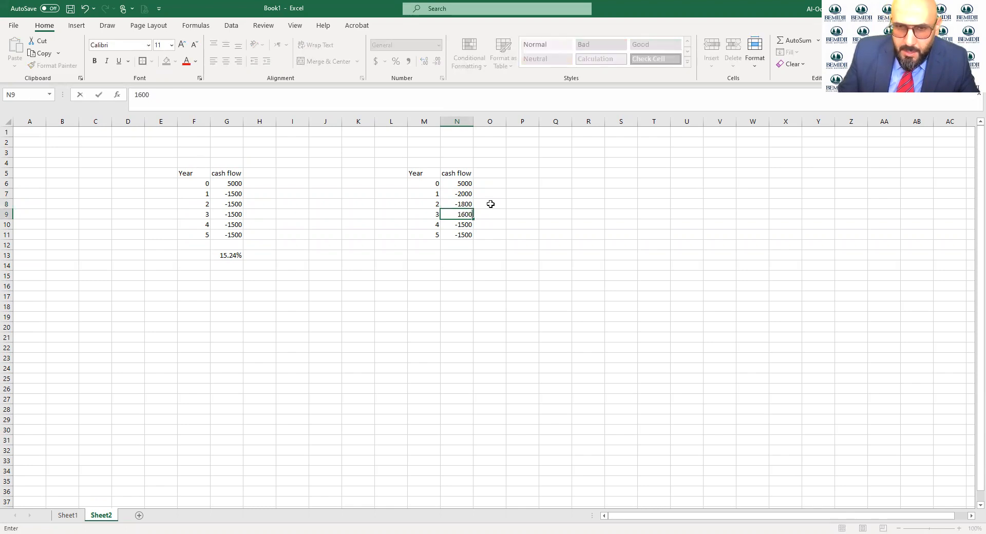
pyautogui.press('BackSpace')
pyautogui.press('BackSpace')
pyautogui.press('BackSpace')
pyautogui.press('BackSpace')
pyautogui.write('-')
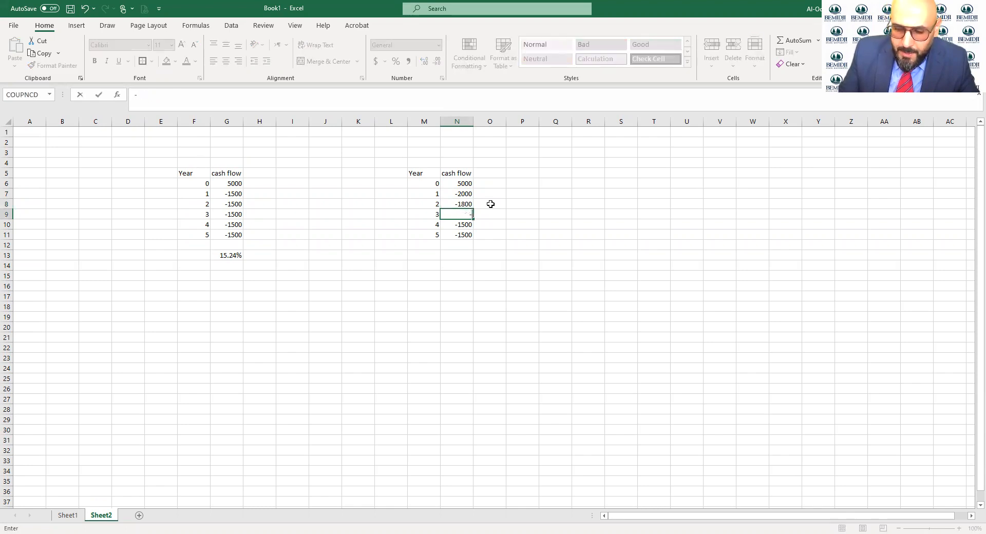
pyautogui.write('1600')
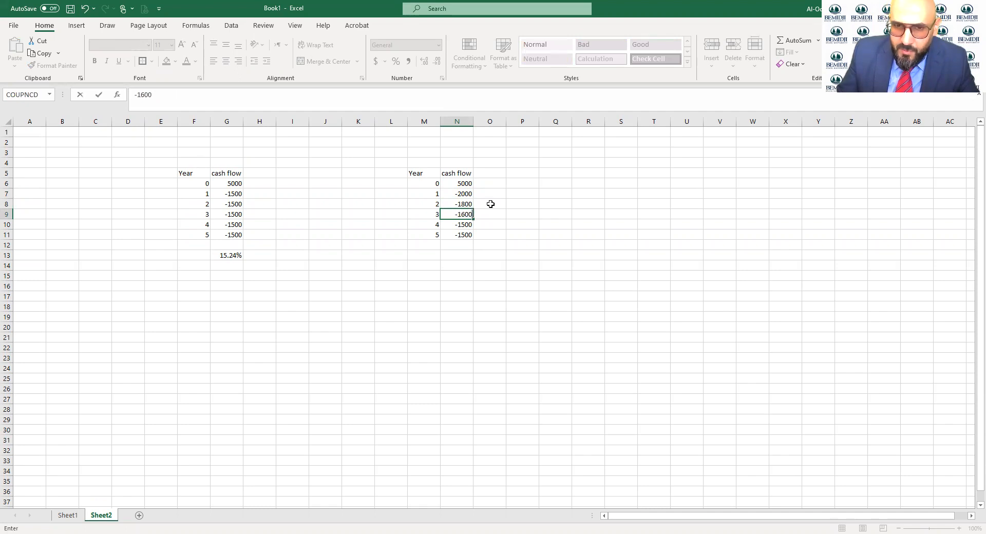
pyautogui.press('Return')
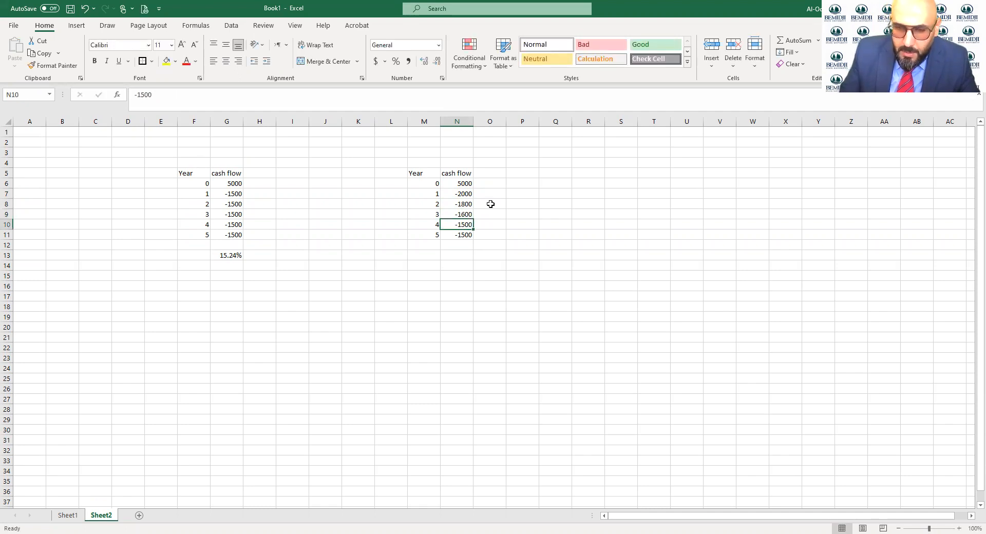
# Step: Set the second table's cash flows to -1400 for year 4 in N10 and -1000 for year 5 in N11
pyautogui.write('-1400')
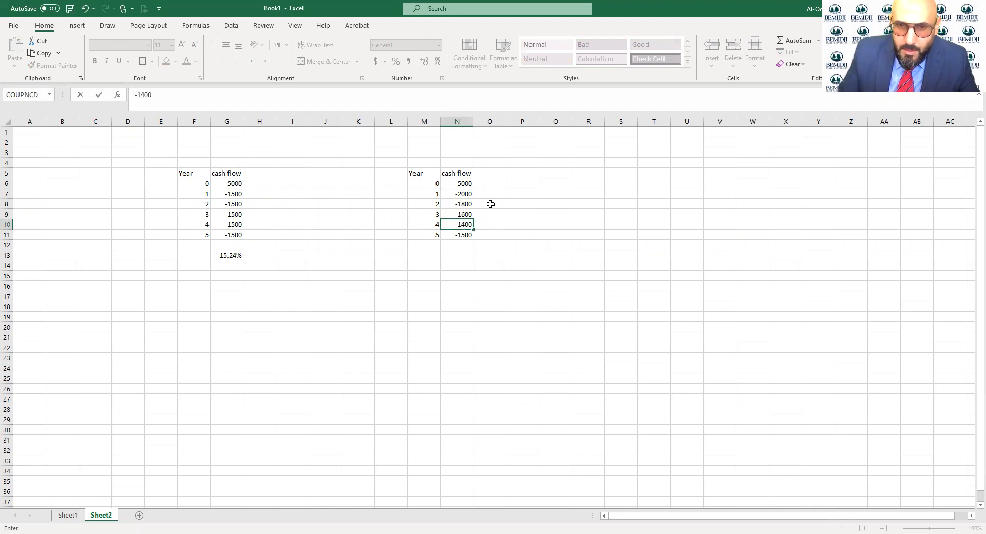
pyautogui.press('Return')
pyautogui.write('-100')
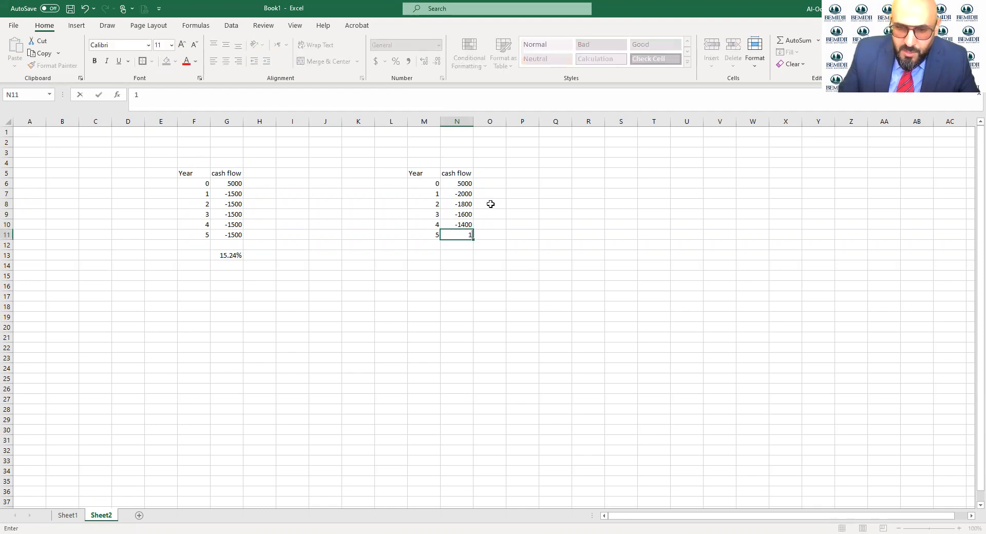
pyautogui.write('0')
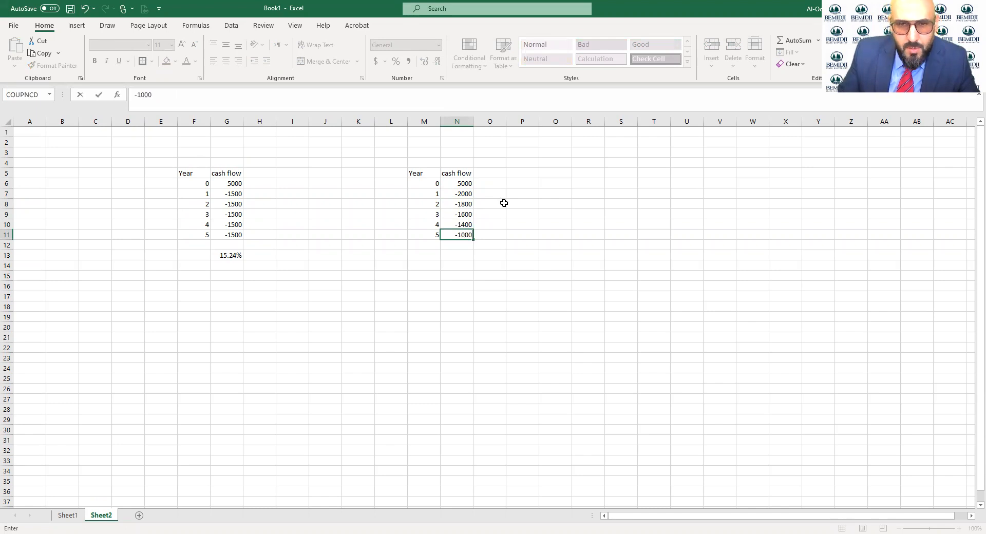
pyautogui.press('Return')
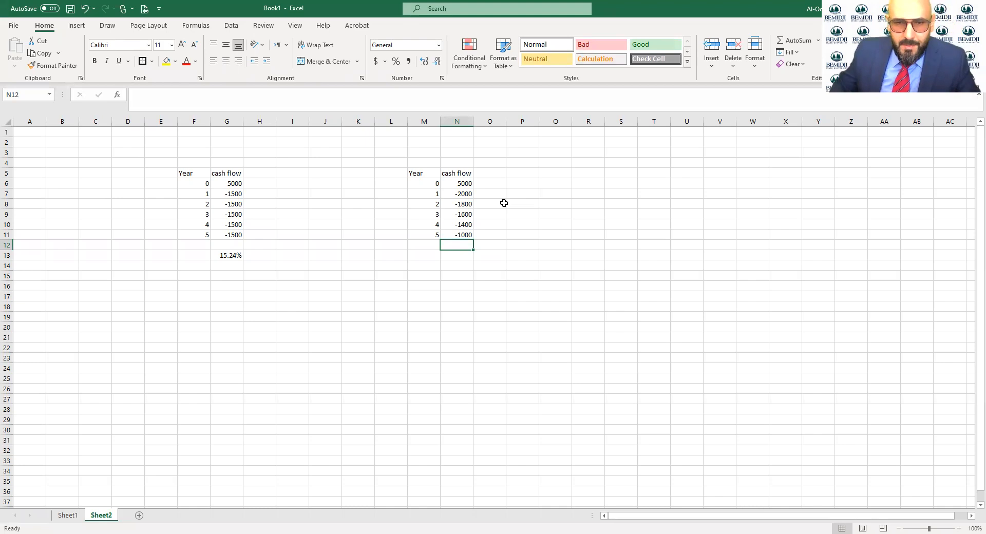
pyautogui.press('Down')
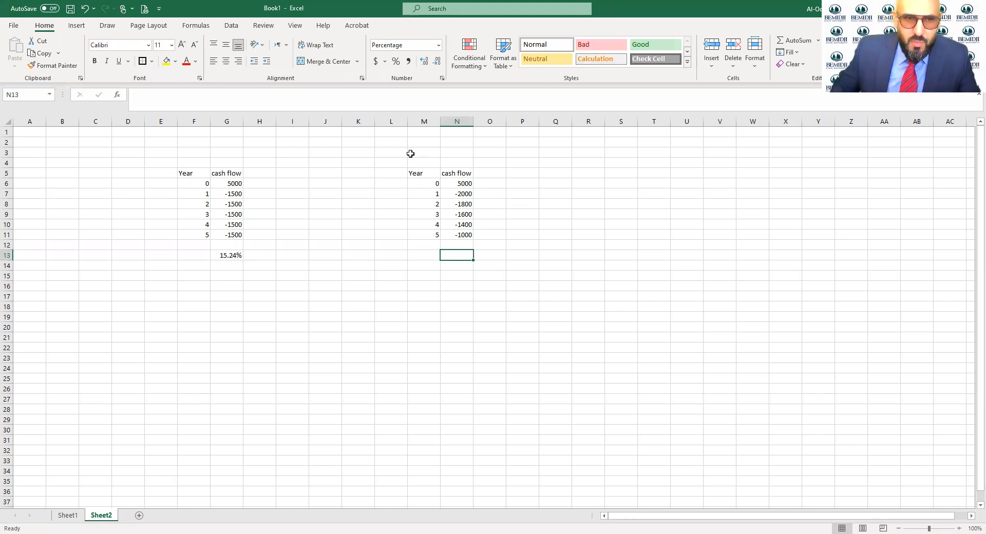
# Step: Merge and center F3:G4 above the first table and enter the title Bank 1
pyautogui.moveTo(203, 152); pyautogui.dragTo(228, 163)
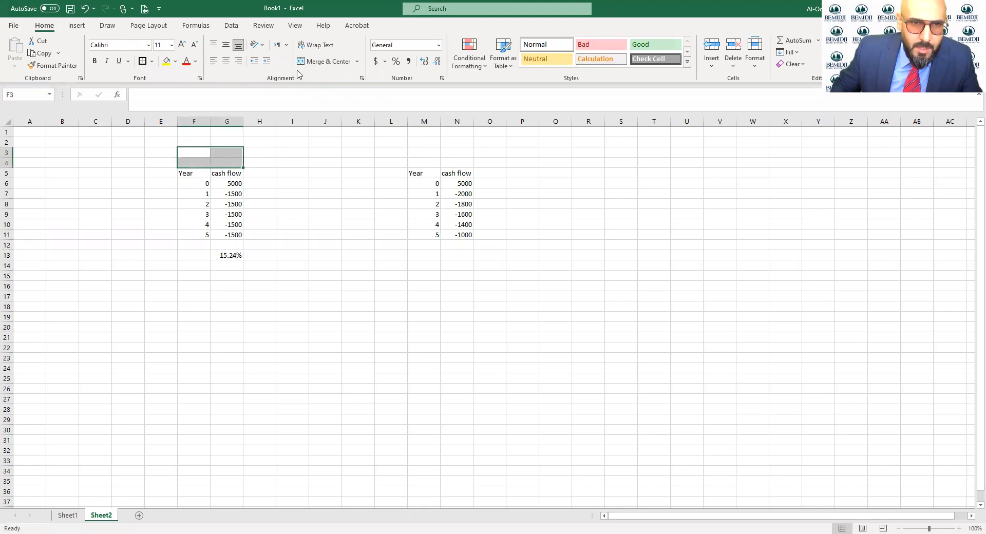
pyautogui.click(324, 62)
pyautogui.write('Ban')
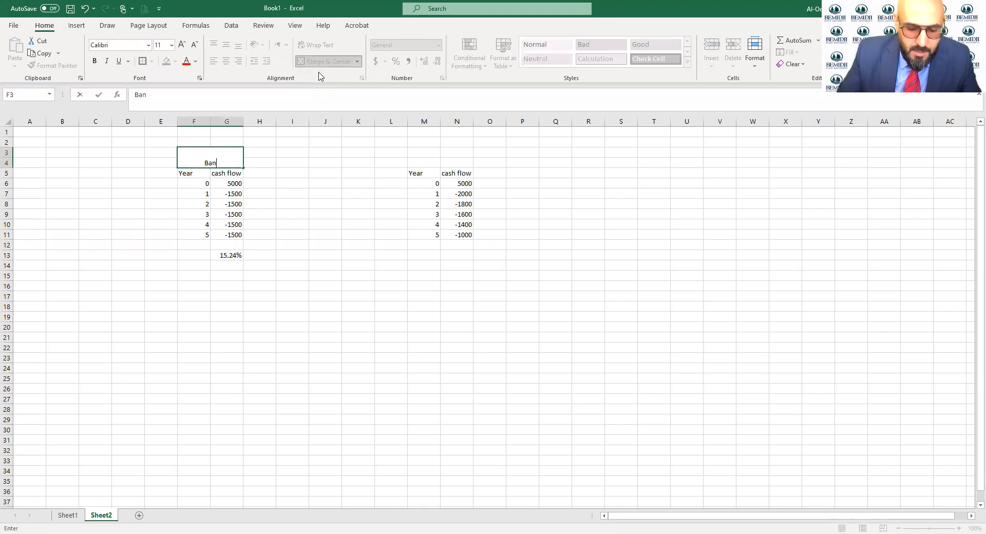
pyautogui.write('k1')
pyautogui.press('BackSpace')
pyautogui.write('1')
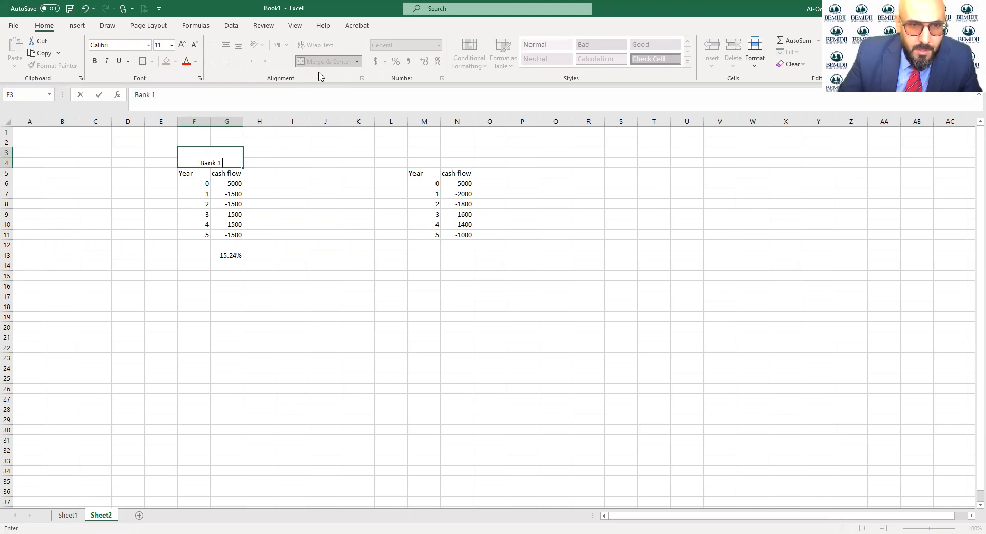
# Step: Merge and center M3:N4 above the second table and enter the title Bank 2
pyautogui.moveTo(425, 150); pyautogui.dragTo(451, 165)
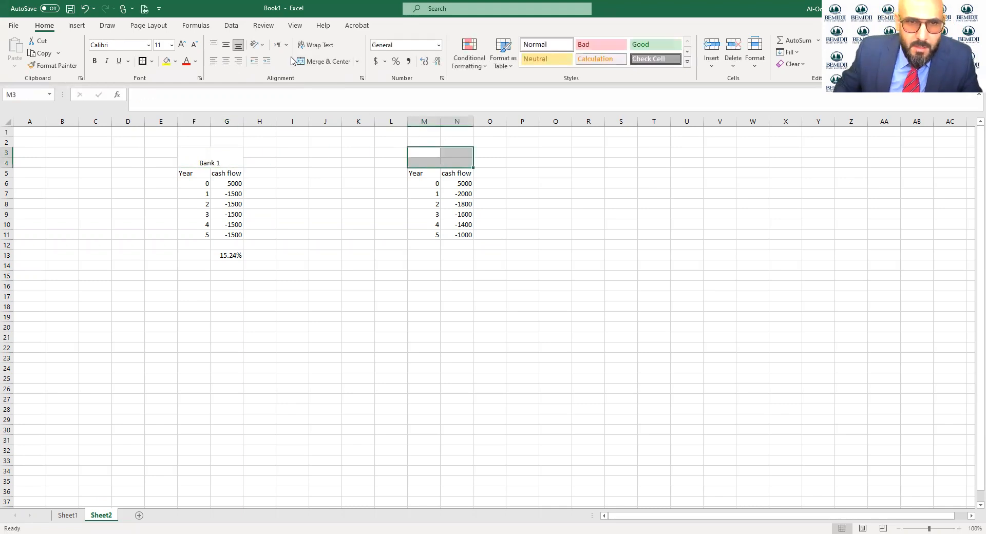
pyautogui.click(301, 62)
pyautogui.write('Bank 2')
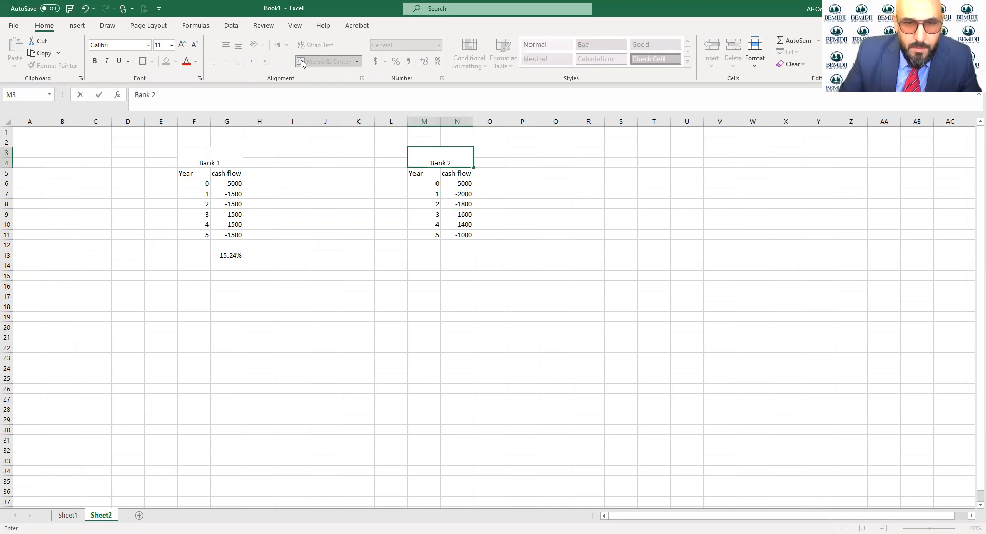
pyautogui.press('Return')
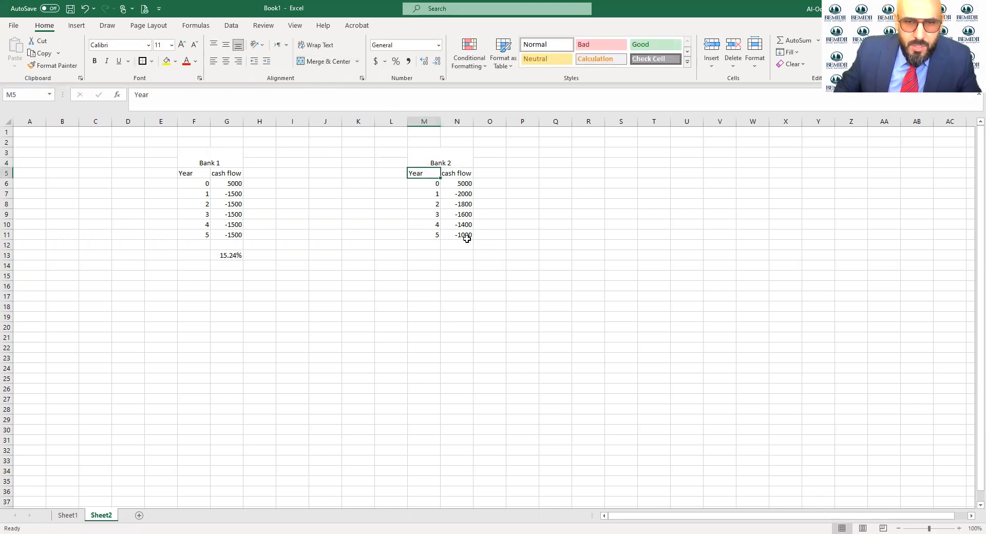
# Step: Calculate the Bank 2 internal rate of return in N13 with IRR over the cash flows N6:N11
pyautogui.click(455, 255)
pyautogui.write('=')
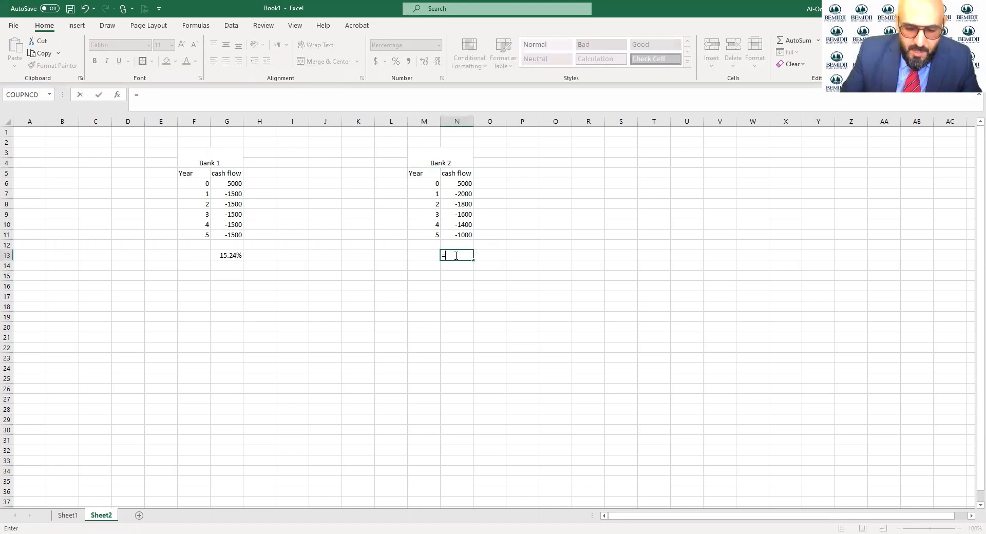
pyautogui.write('irr')
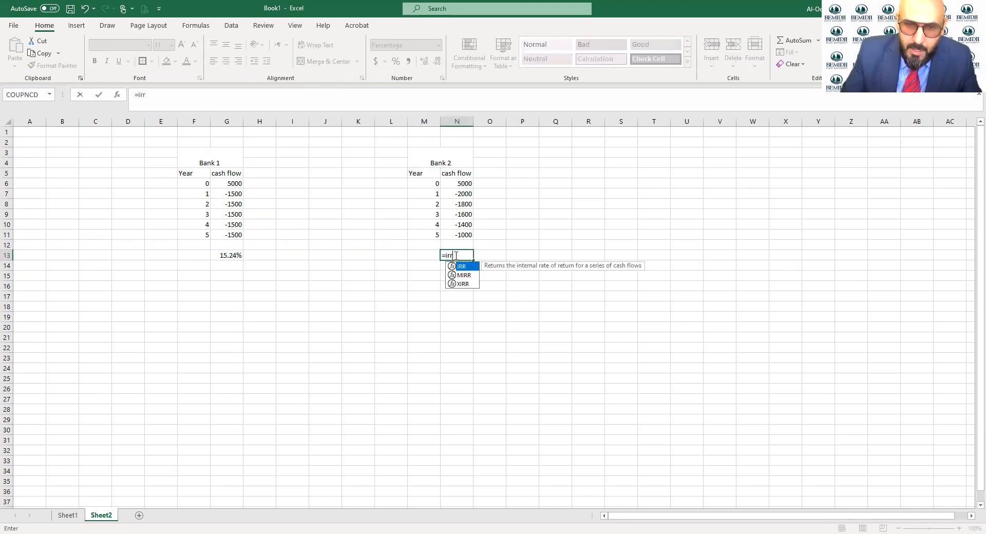
pyautogui.write('(')
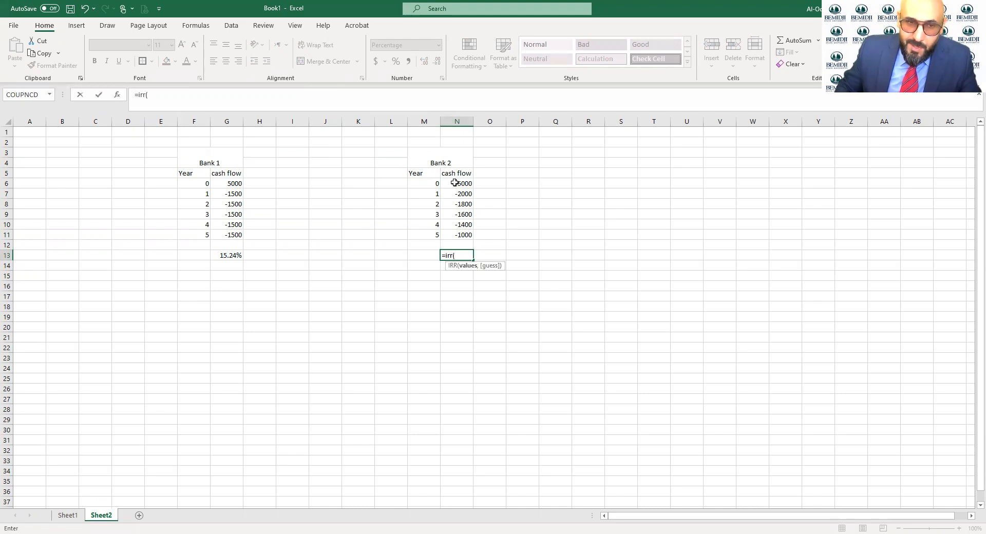
pyautogui.moveTo(455, 183); pyautogui.dragTo(465, 229)
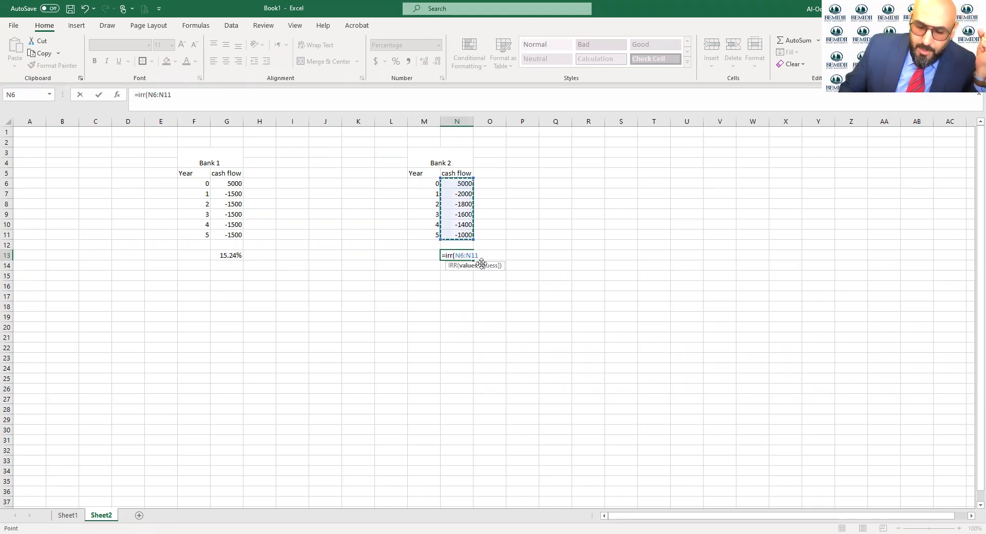
pyautogui.press('Return')
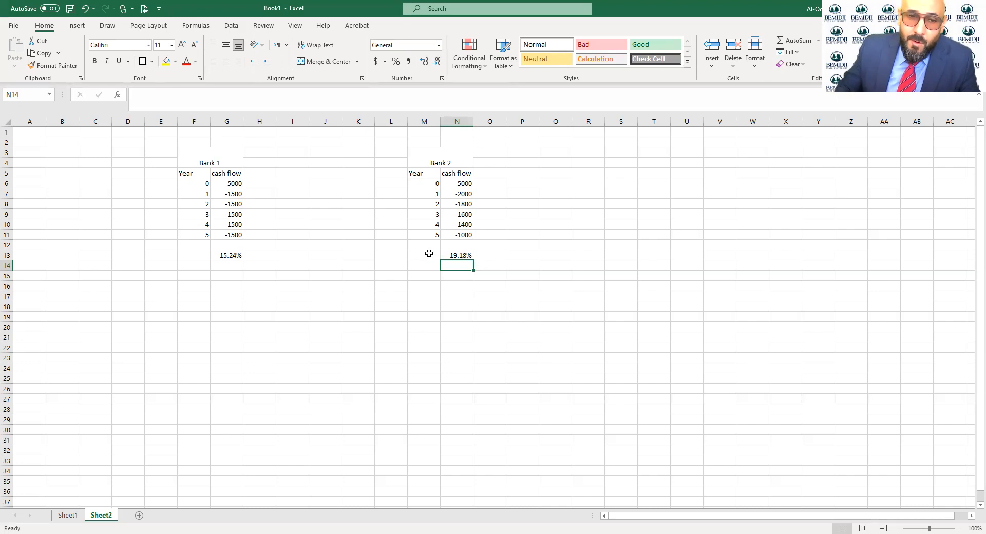
# Step: Fill the Bank 1 table F3:G13, including its rate of return, with standard green
pyautogui.moveTo(194, 160); pyautogui.dragTo(235, 256)
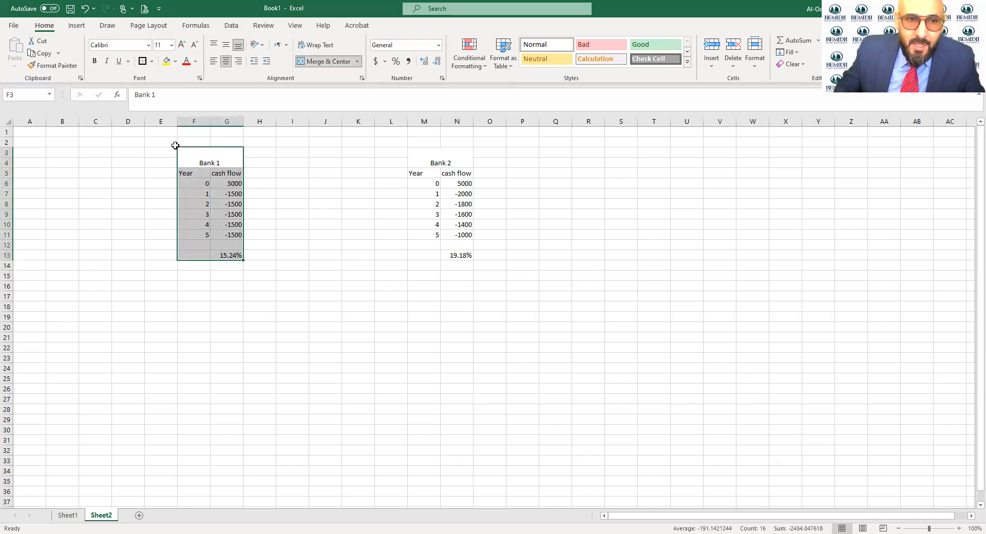
pyautogui.click(175, 64)
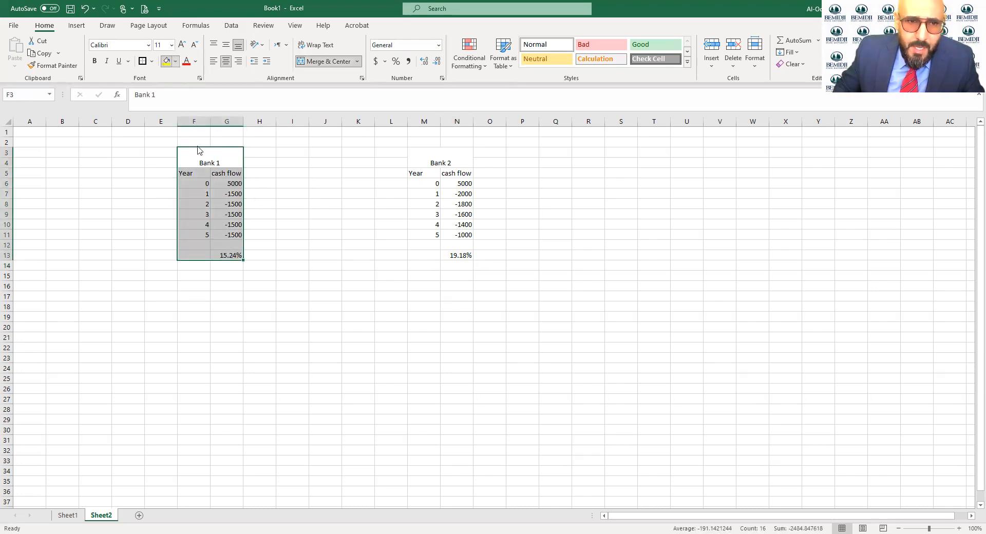
pyautogui.click(209, 157)
# Step: Fill the Bank 2 table M3:N13, including its rate of return, with standard red
pyautogui.moveTo(424, 152); pyautogui.dragTo(457, 255)
pyautogui.click(175, 61)
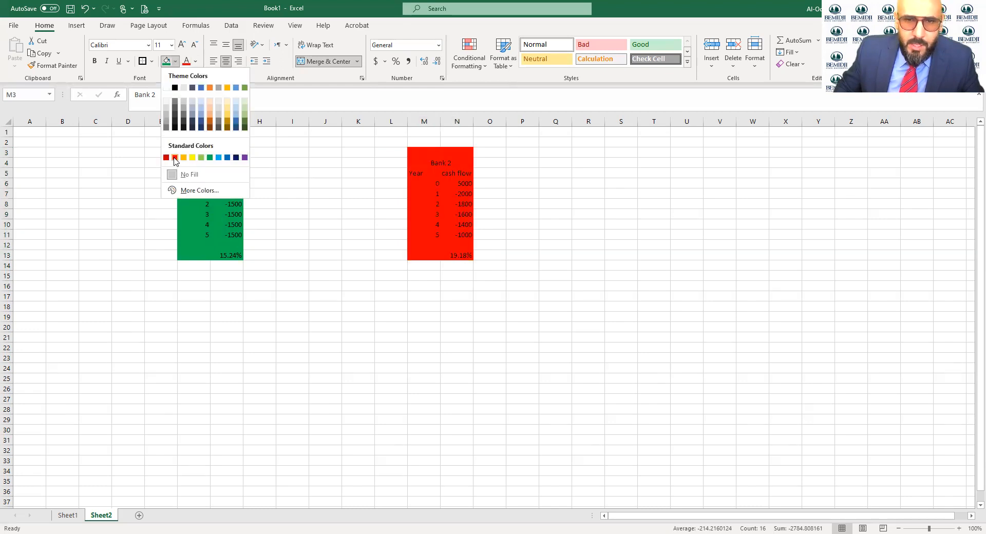
pyautogui.click(175, 157)
pyautogui.click(387, 235)
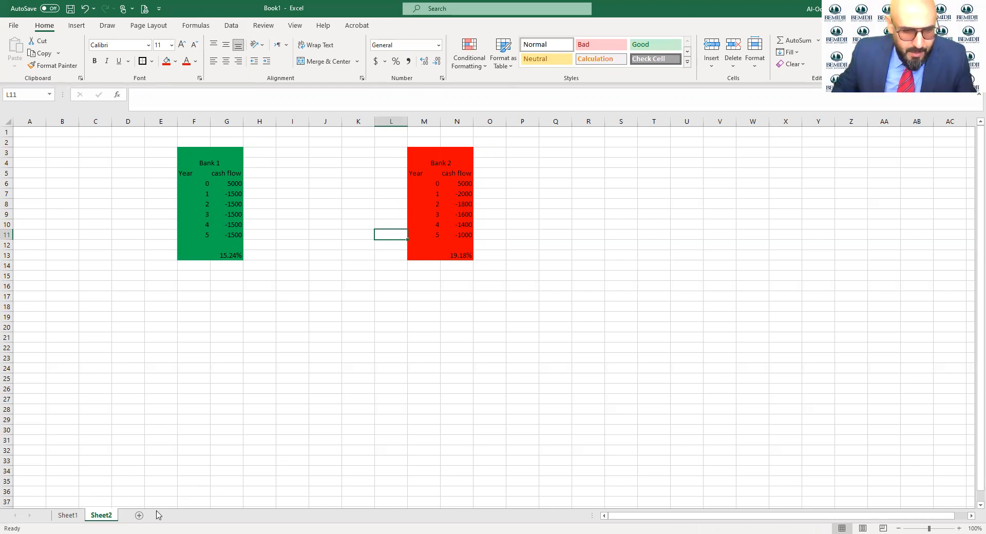
# Step: Add a new worksheet and enter the amount 1000000 in I3
pyautogui.hotkey('shift', 'F11')
pyautogui.click(262, 155)
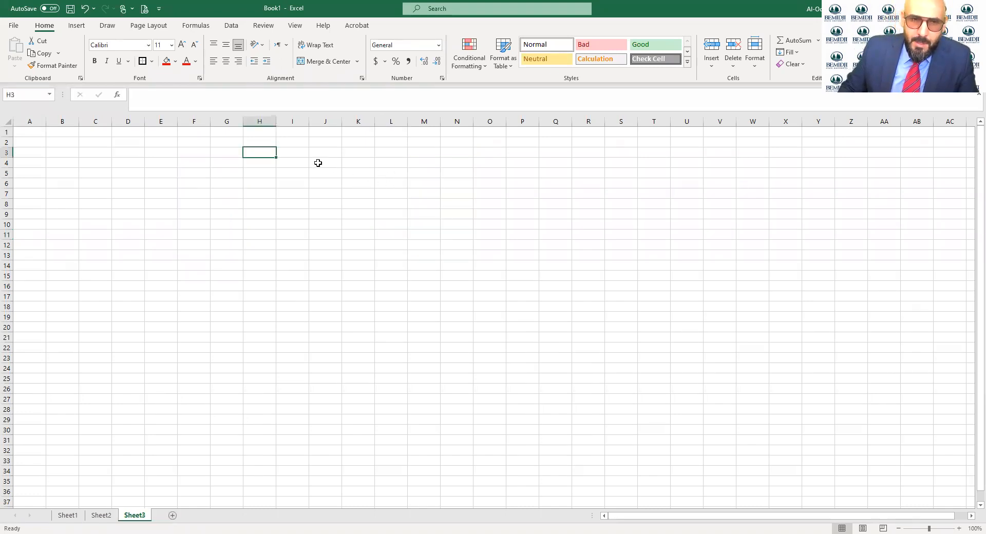
pyautogui.click(297, 154)
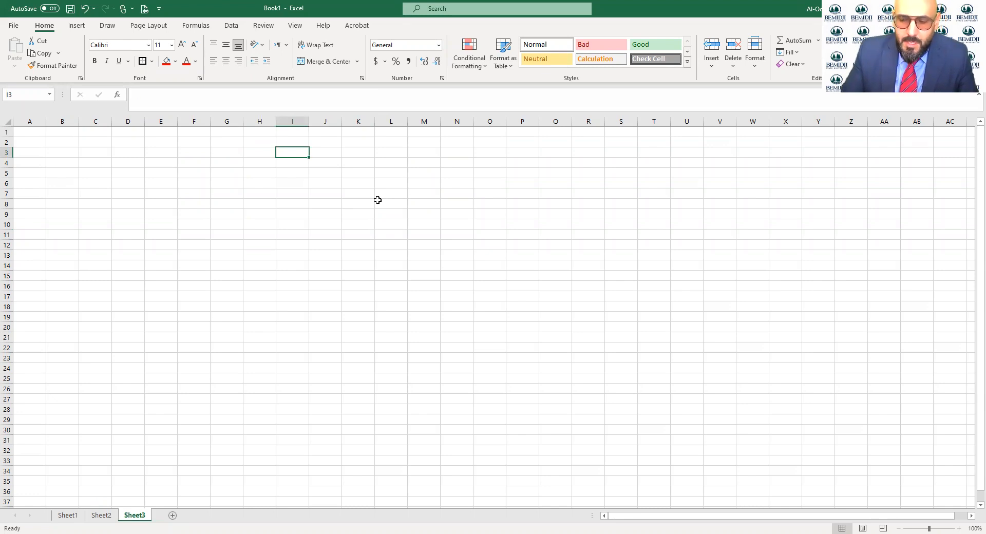
pyautogui.write('1000000')
pyautogui.press('Return')
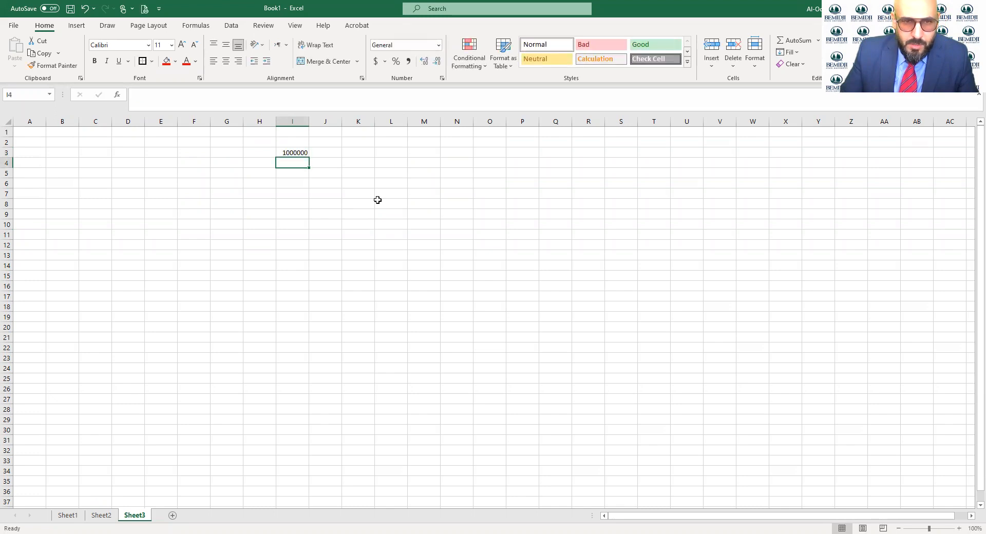
# Step: Enter 30 in I4 and 10% in I5 below the amount
pyautogui.write('30')
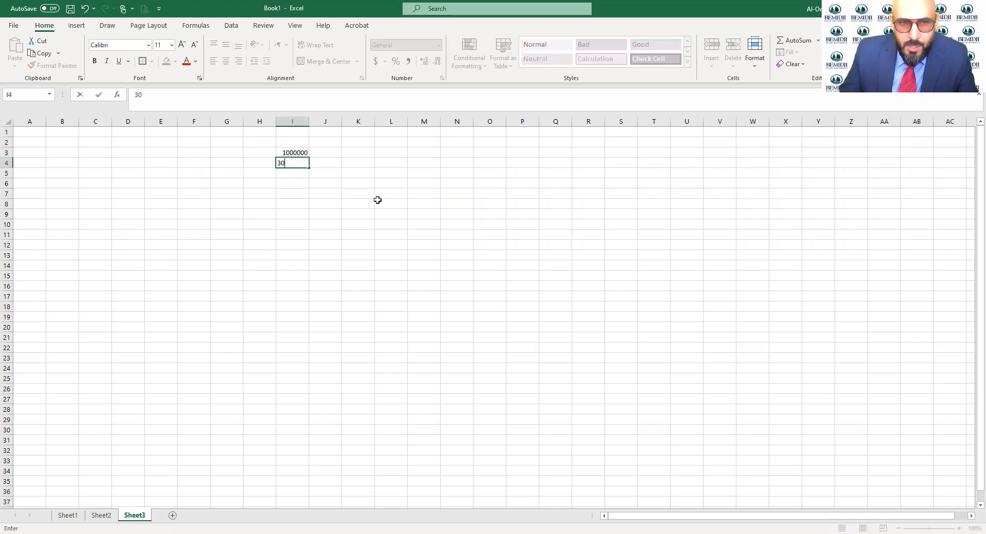
pyautogui.press('Return')
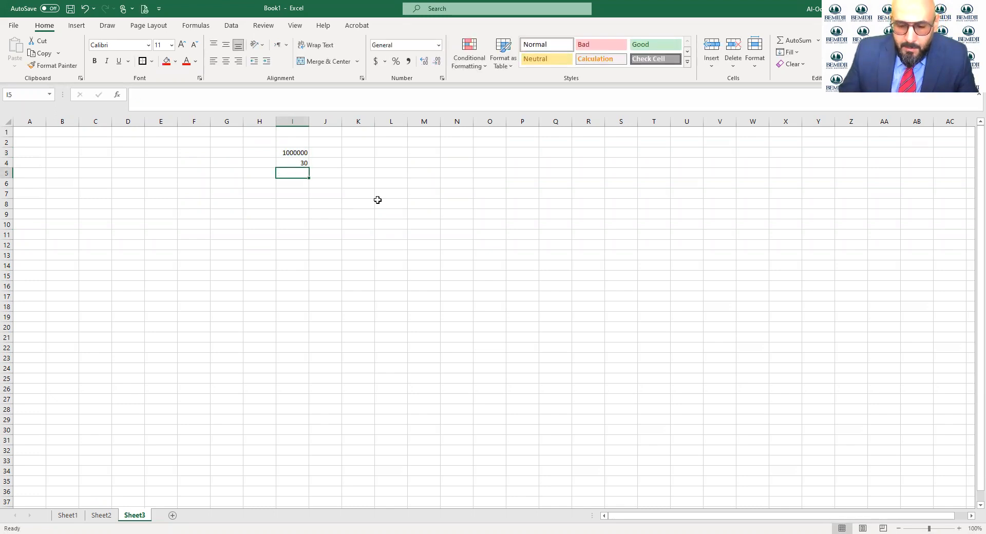
pyautogui.write('10%')
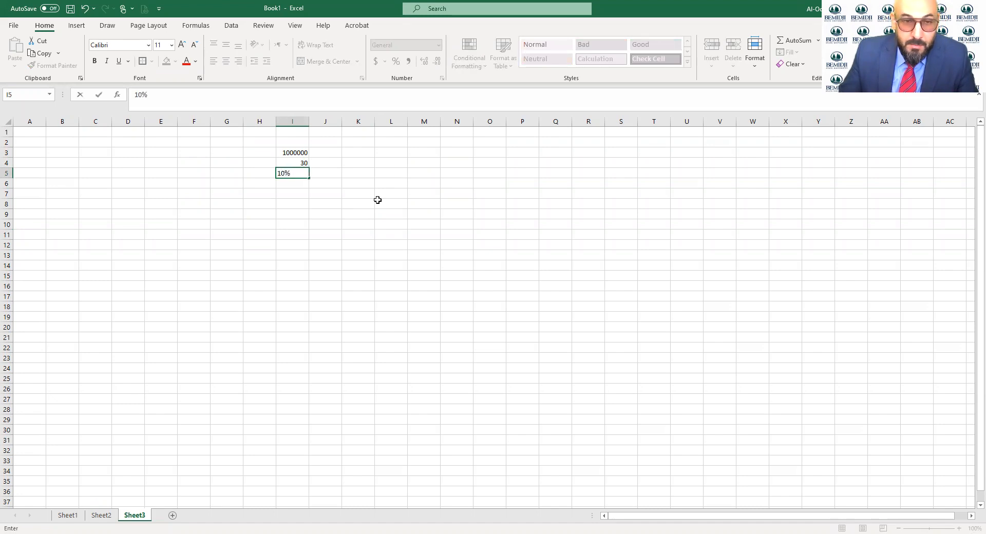
pyautogui.press('Return')
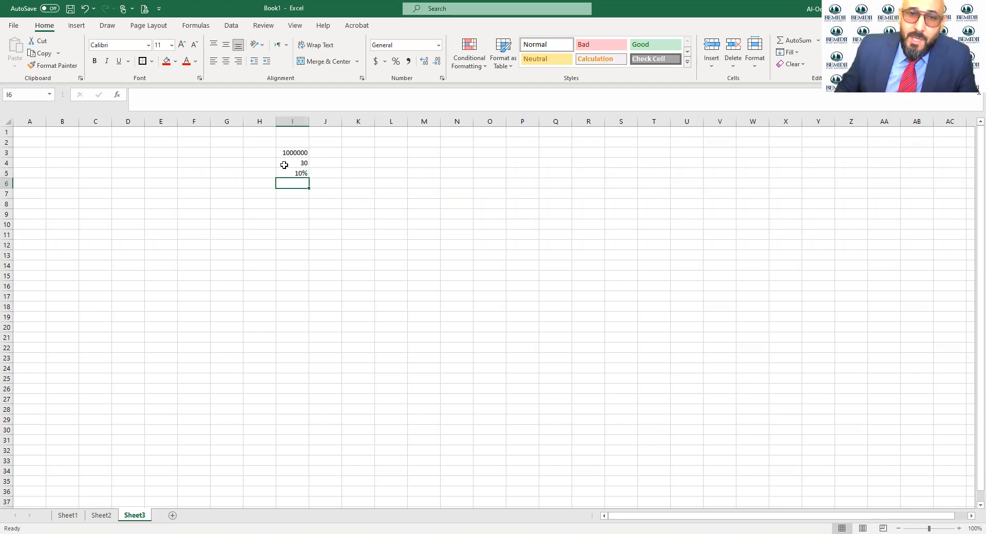
# Step: Label the amount PV in H3 and apply the dollar accounting format to I3
pyautogui.click(260, 152)
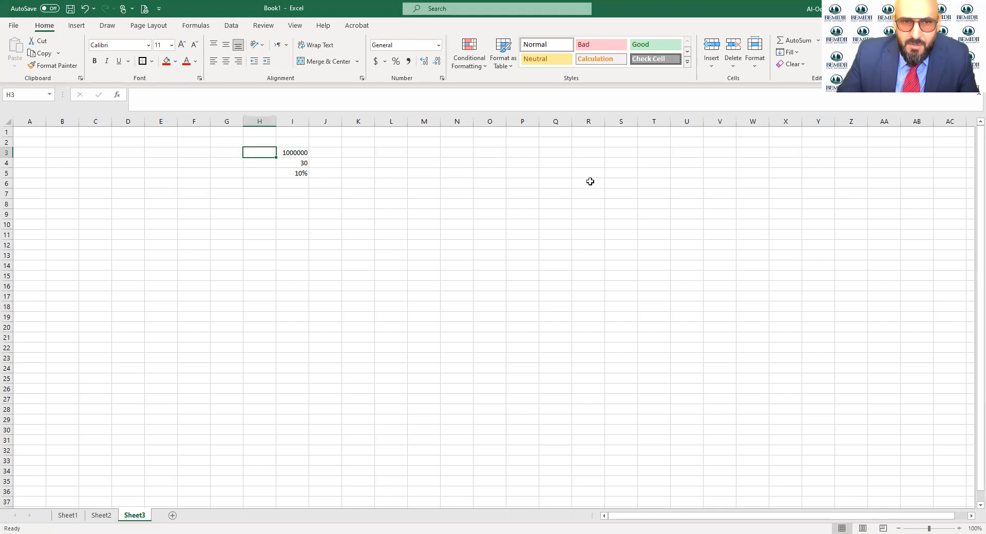
pyautogui.write('PV')
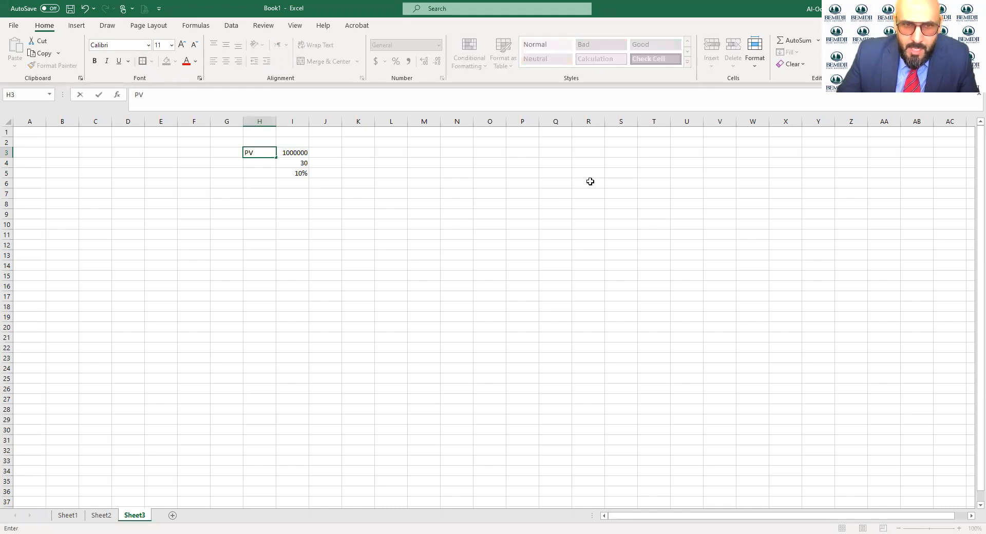
pyautogui.hotkey('ctrl', 'Return')
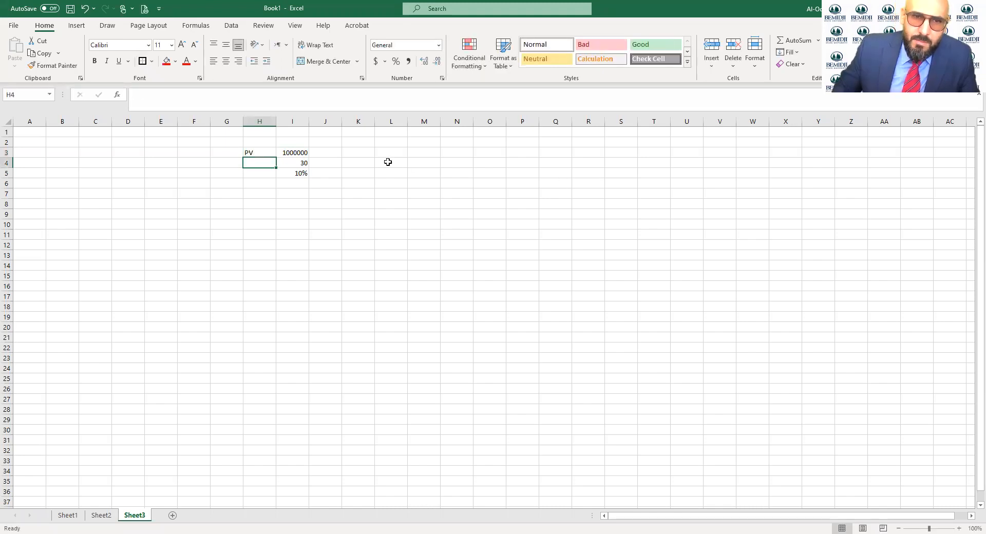
pyautogui.click(295, 154)
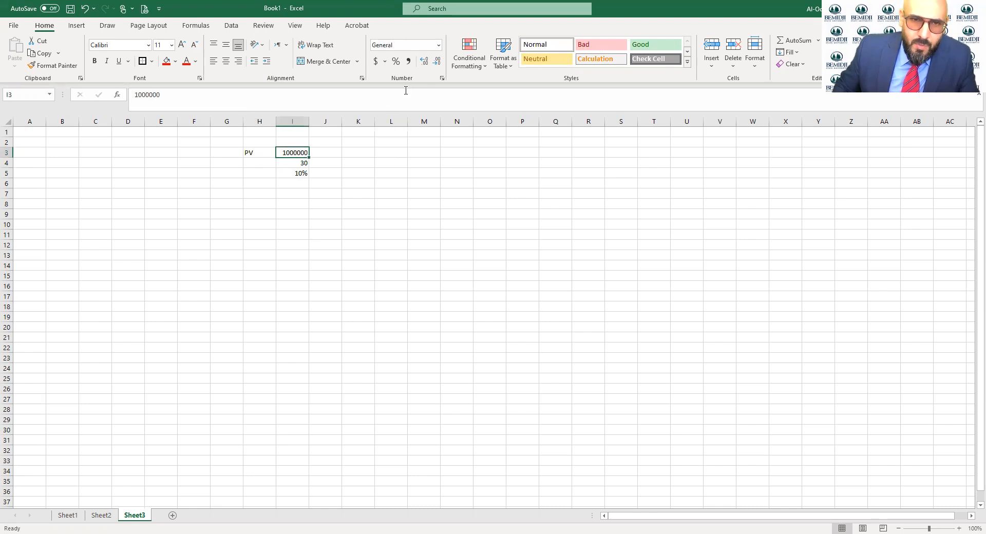
pyautogui.click(377, 62)
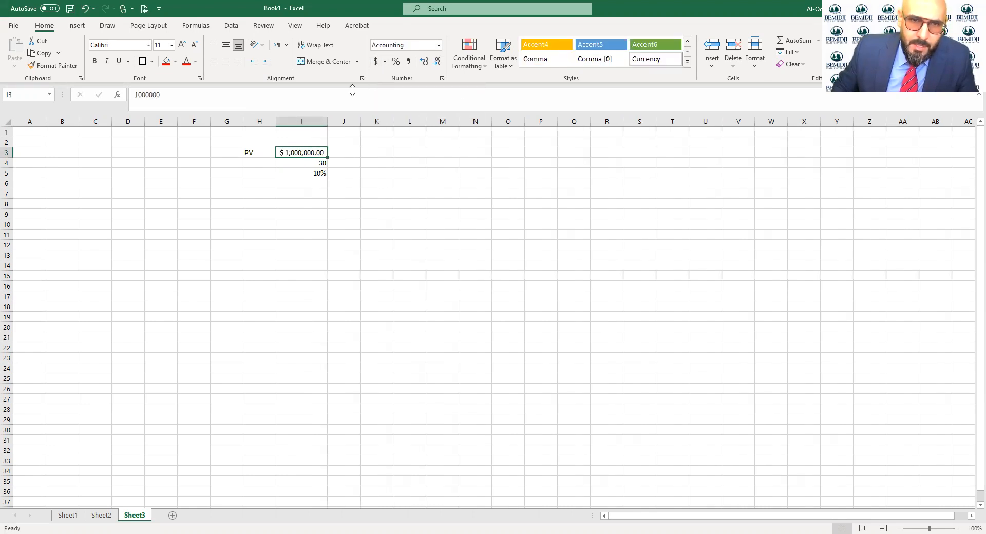
# Step: Label the remaining inputs with Year in H4 and Rate in H5
pyautogui.click(251, 162)
pyautogui.write('Year')
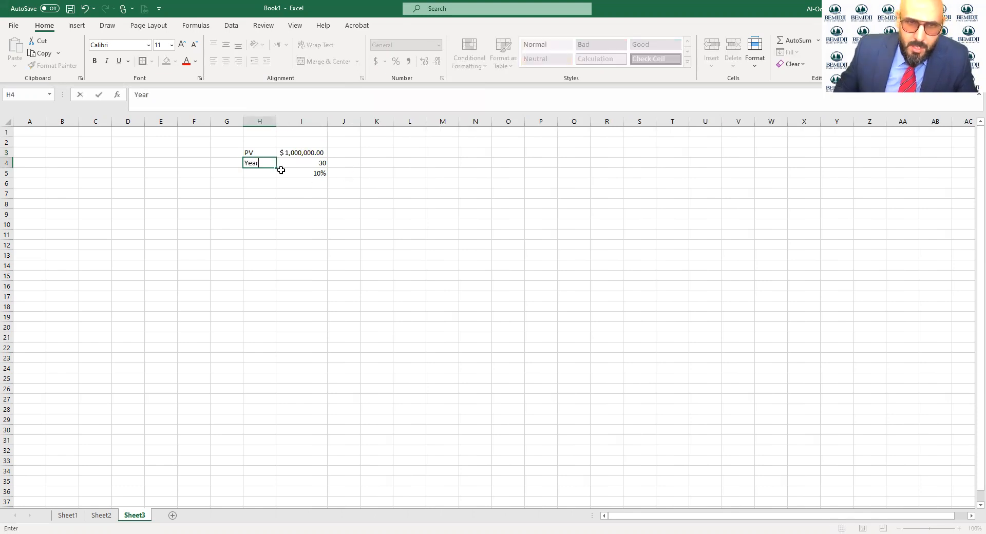
pyautogui.press('Return')
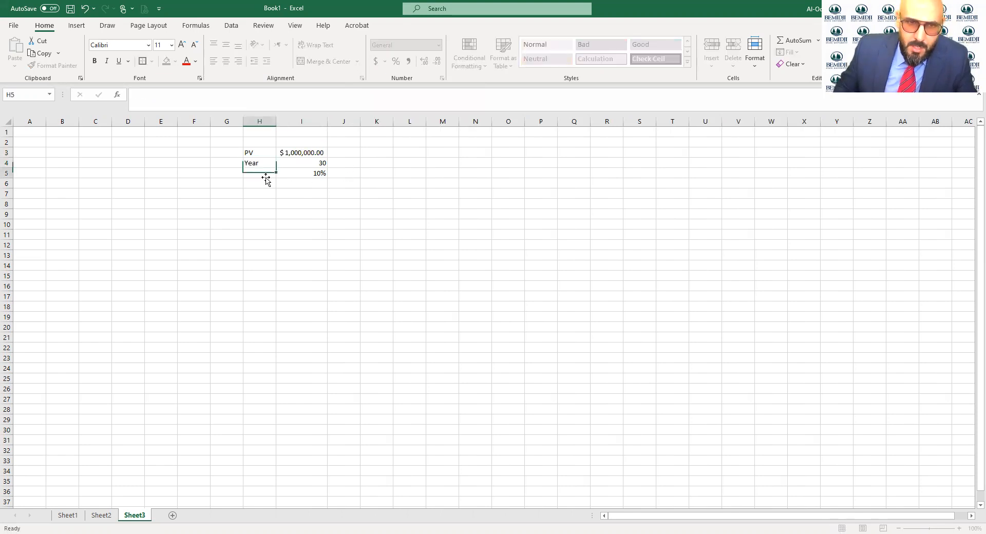
pyautogui.write('Rate')
pyautogui.press('Return')
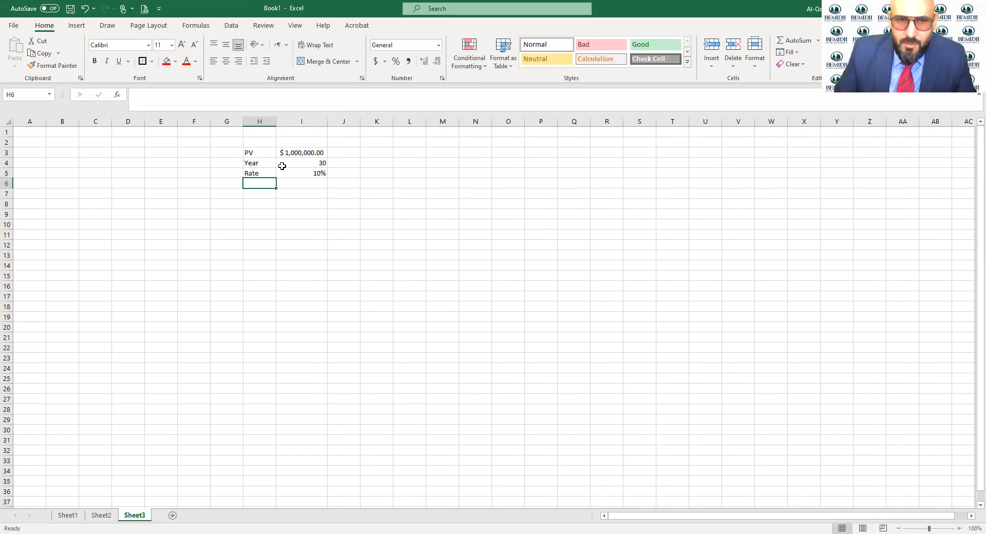
# Step: Change the label of the dollar amount in H3 to FV
pyautogui.doubleClick(249, 153)
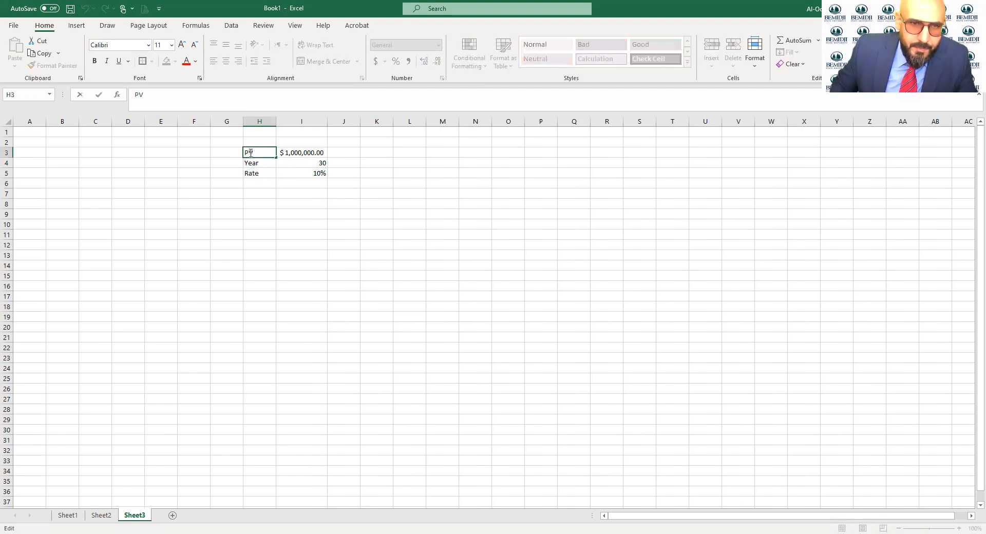
pyautogui.press('BackSpace')
pyautogui.write('F')
pyautogui.press('Return')
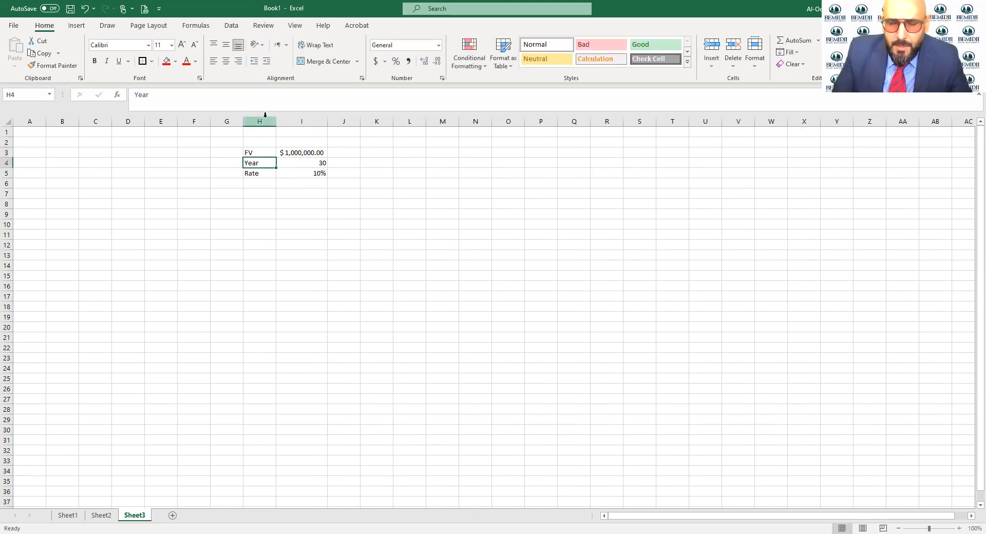
# Step: Add a PV row below the rate, with the label PV in H6 and the placeholder ?? in I6
pyautogui.press('Return')
pyautogui.press('Return')
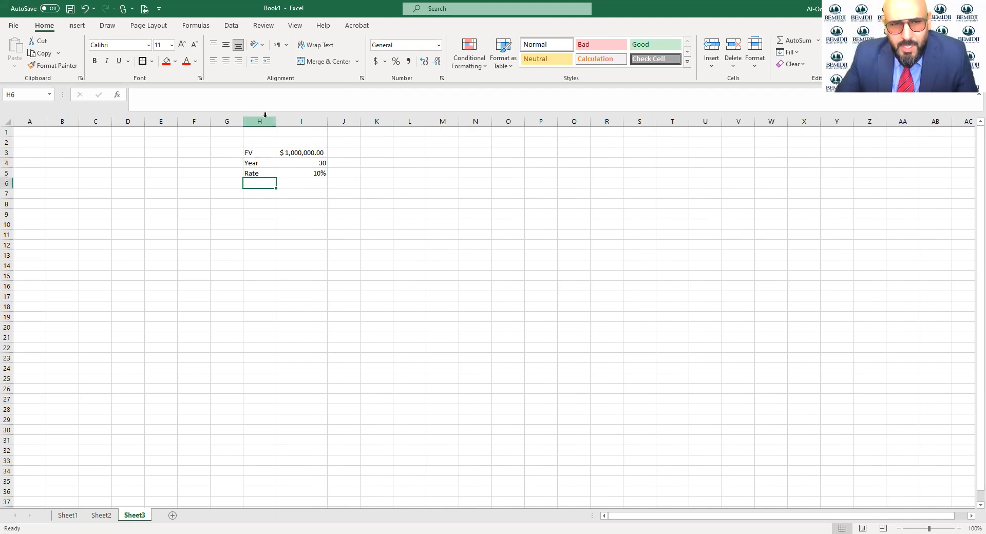
pyautogui.write('P')
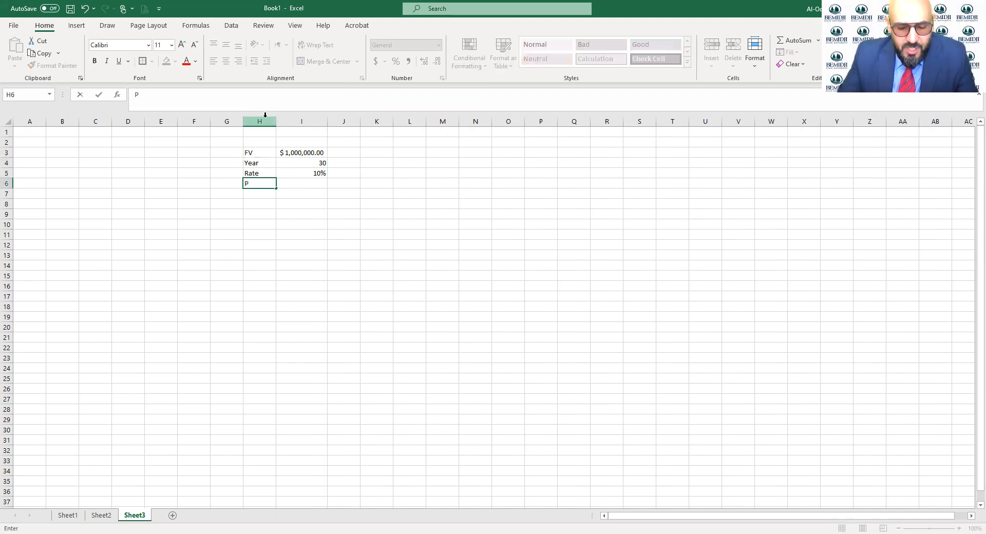
pyautogui.write('V')
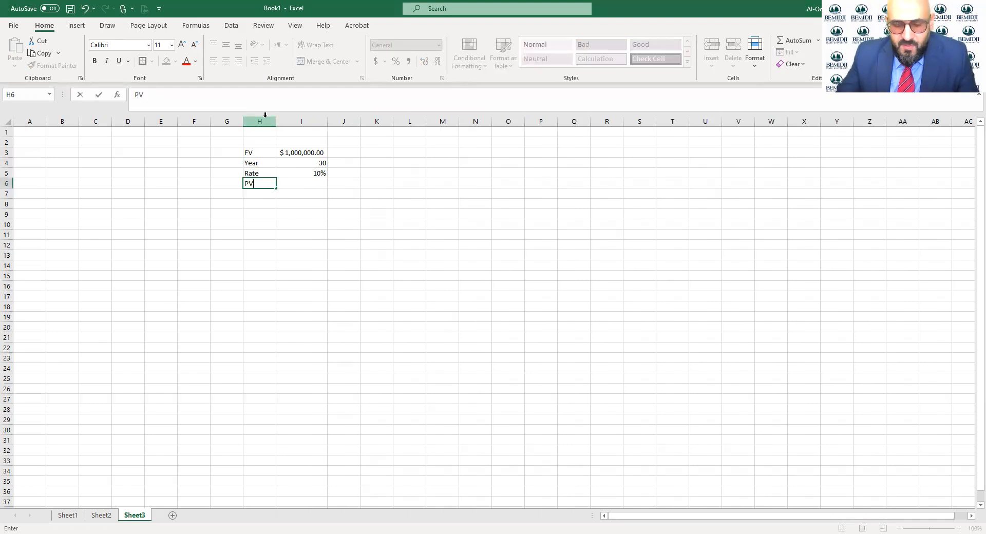
pyautogui.press('Tab')
pyautogui.write('??')
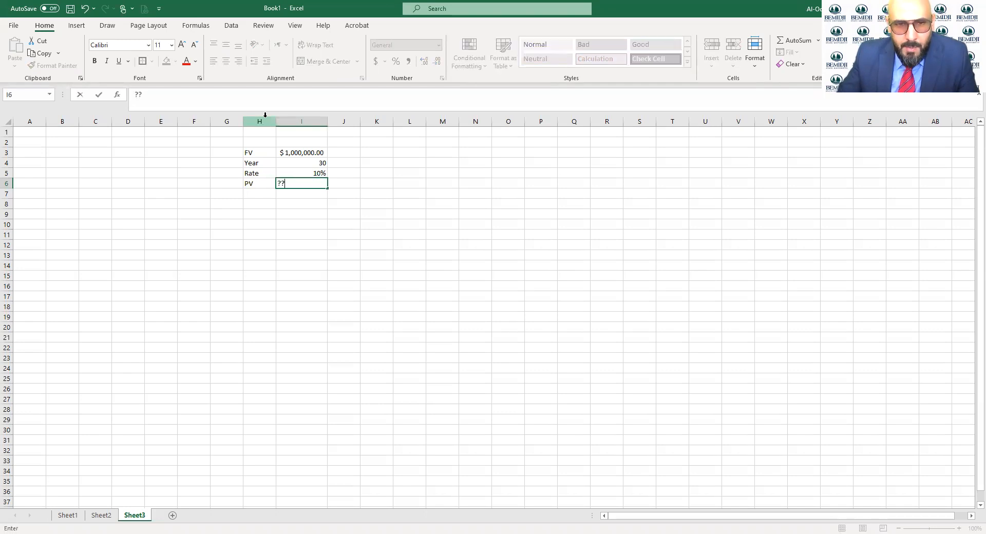
pyautogui.press('Return')
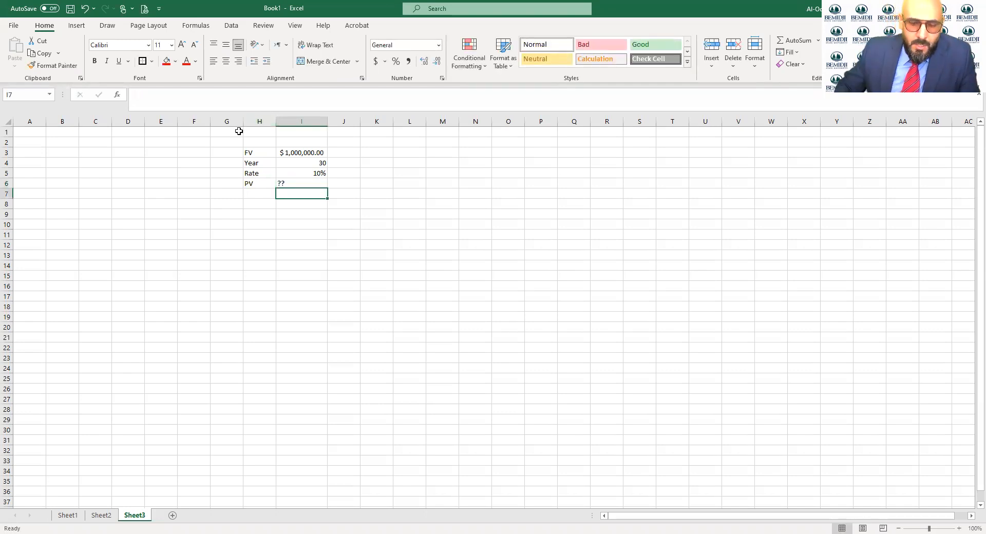
# Step: Begin a formula with the PV function in I7, below the ?? placeholder
pyautogui.write('=')
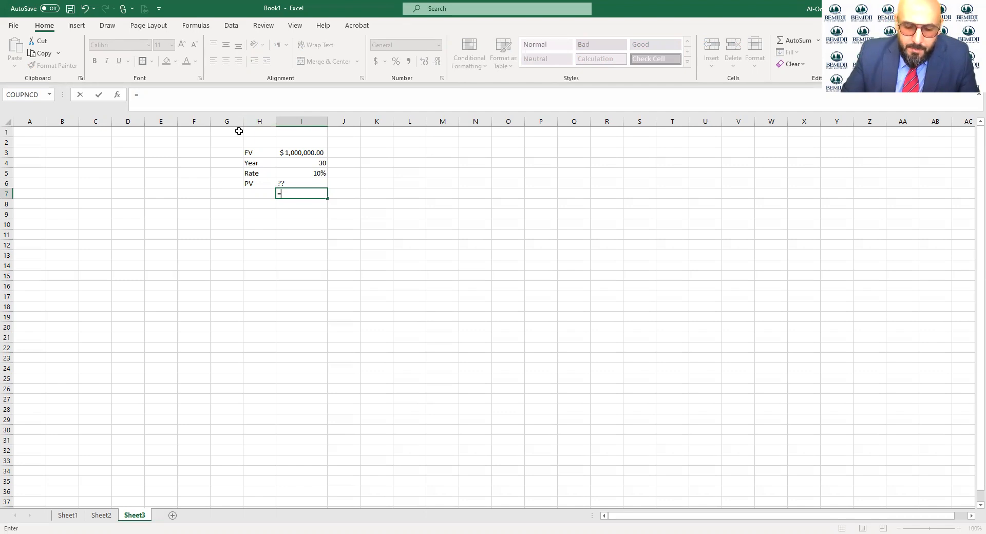
pyautogui.write('PV')
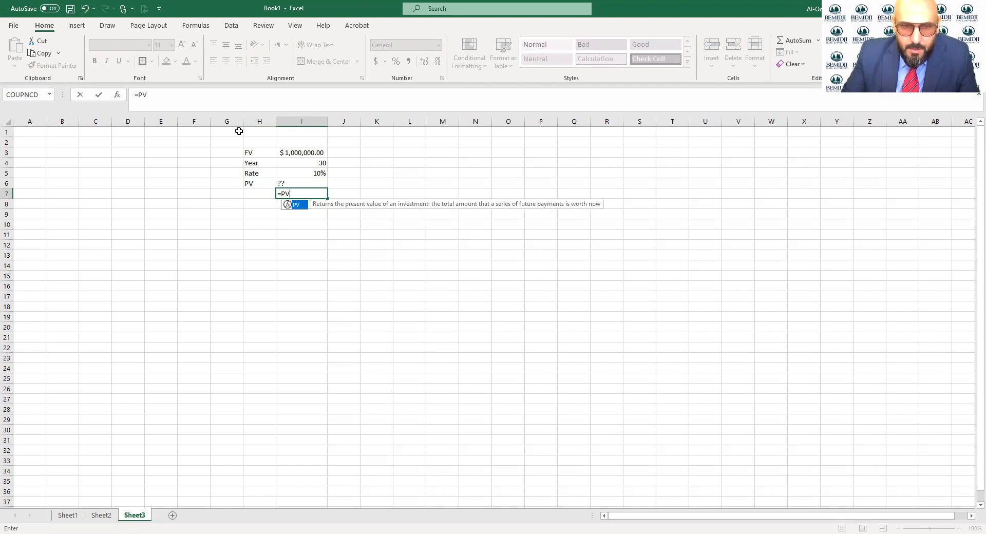
pyautogui.write('(')
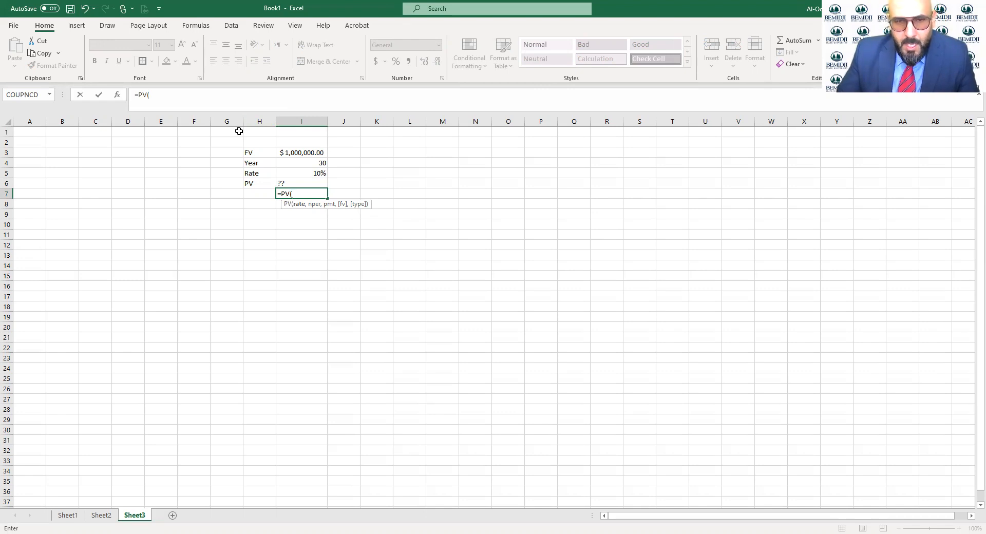
pyautogui.write('1')
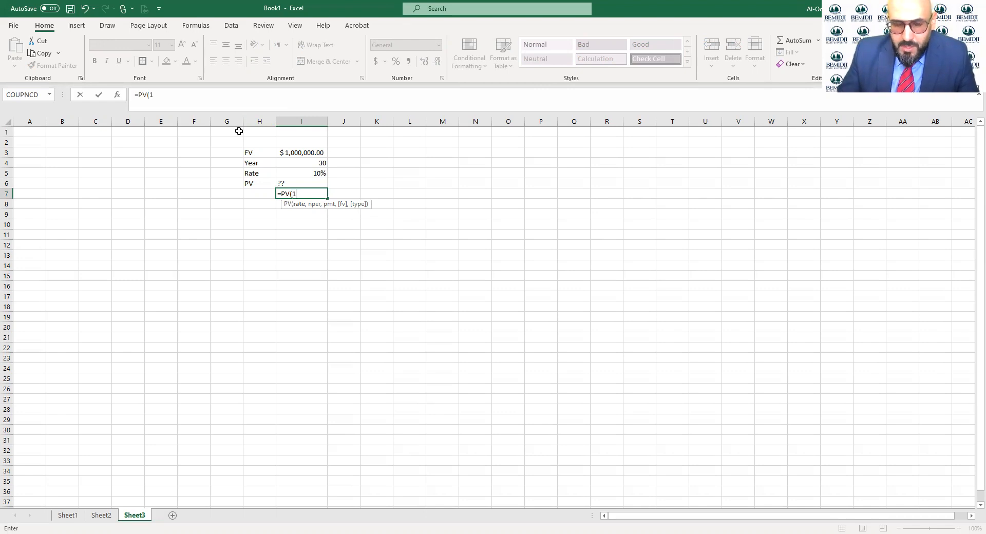
pyautogui.write('0%')
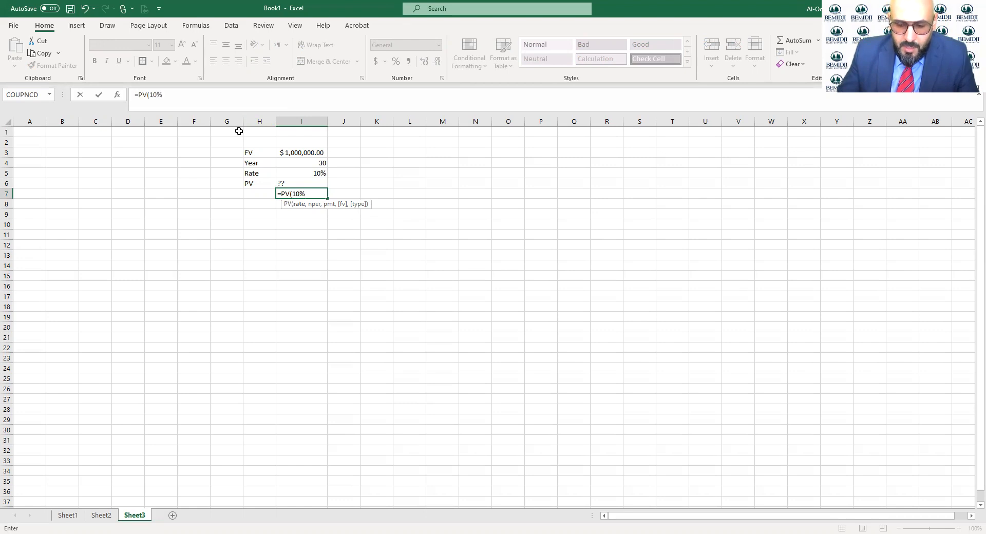
pyautogui.press('BackSpace')
pyautogui.press('BackSpace')
pyautogui.press('BackSpace')
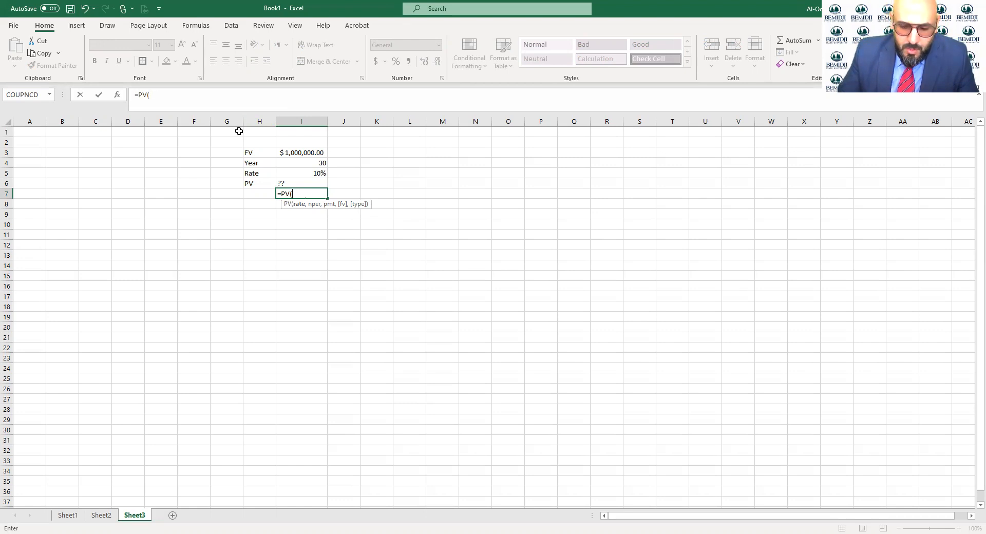
pyautogui.write('.1')
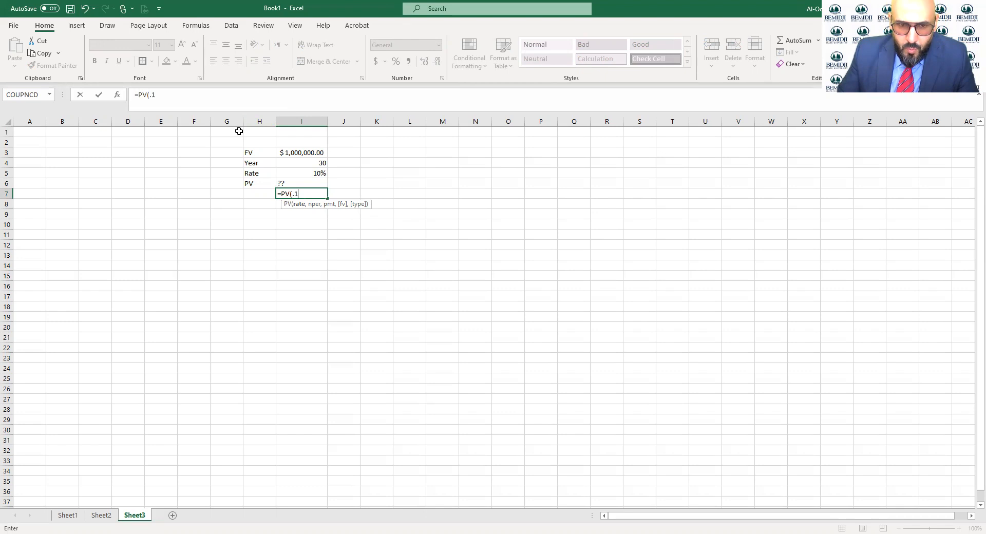
pyautogui.write(',')
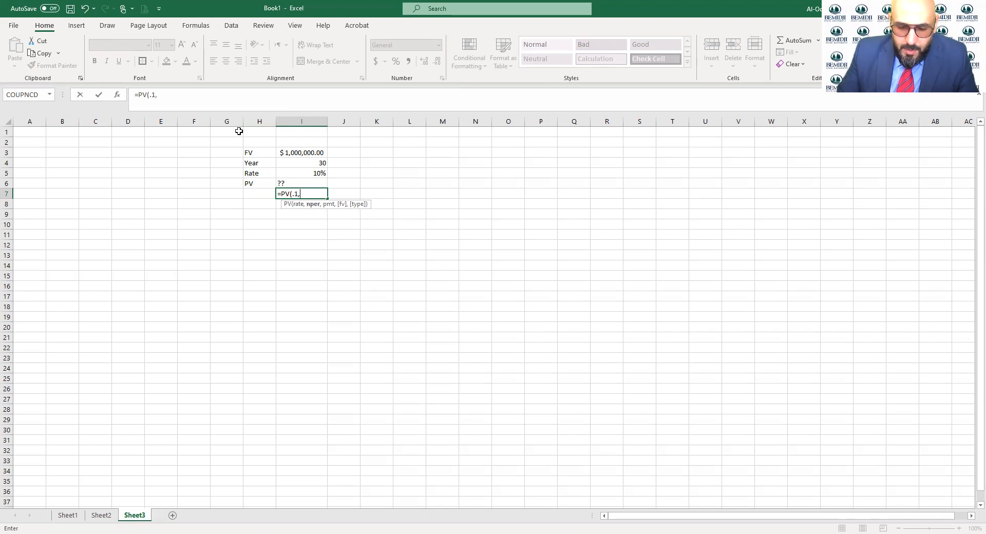
pyautogui.press('BackSpace')
pyautogui.press('BackSpace')
pyautogui.press('BackSpace')
# Step: Complete the PV formula in I7 with I5 as rate, I4 as number of periods, no payment and I3 as future value
pyautogui.click(309, 175)
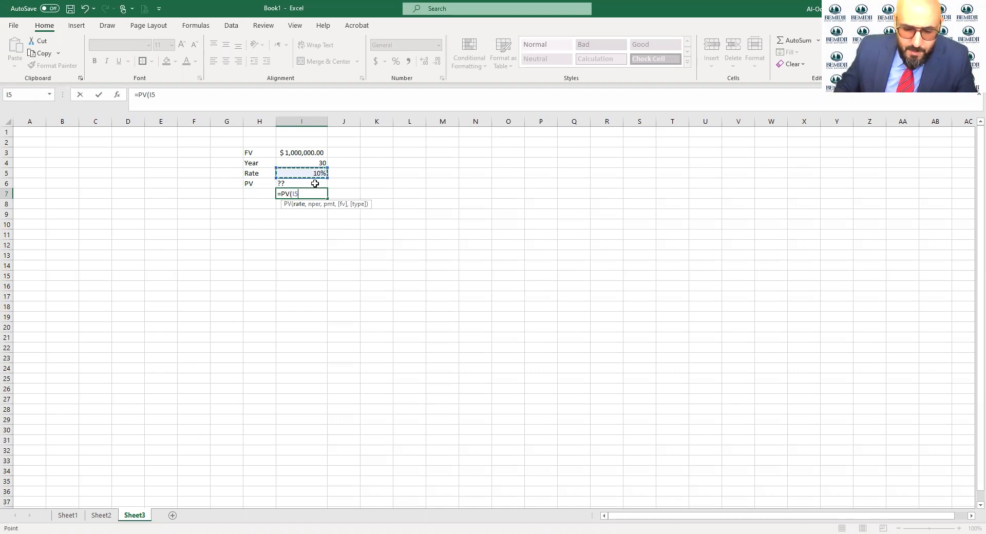
pyautogui.write(',I4')
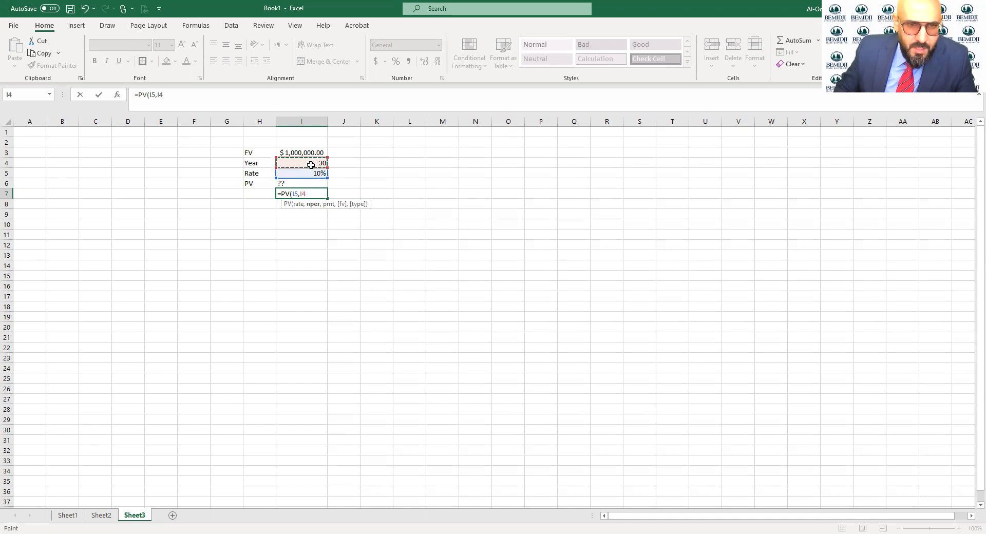
pyautogui.write(',')
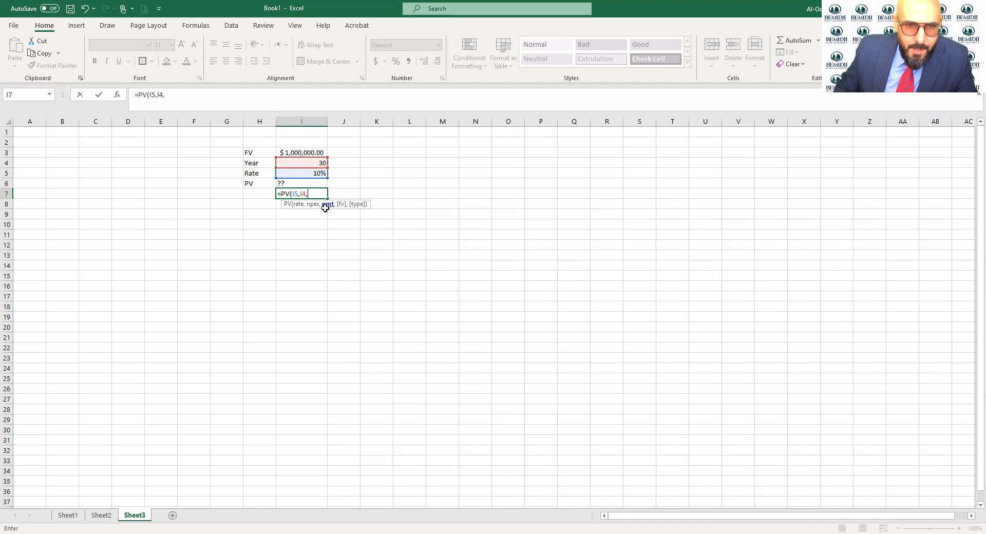
pyautogui.write(',')
pyautogui.click(302, 153)
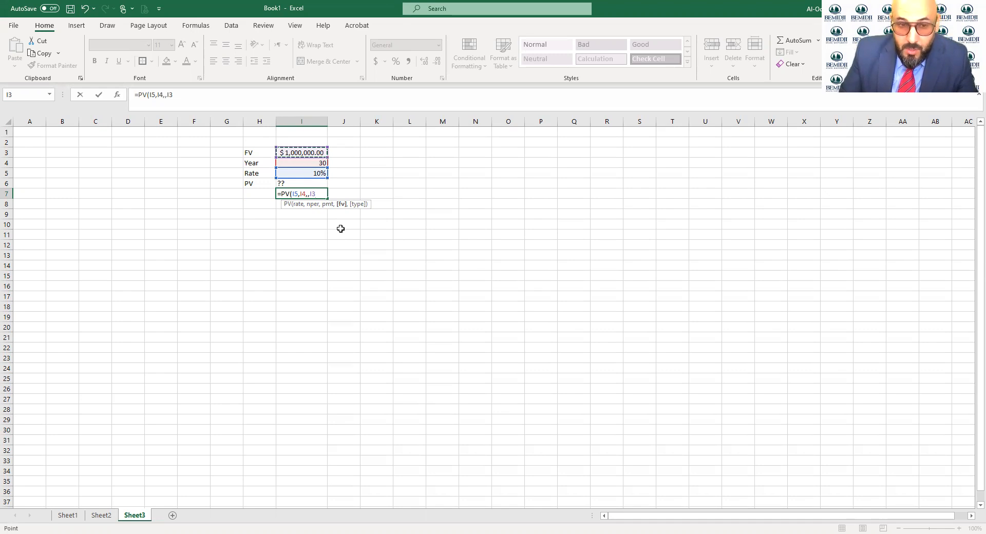
pyautogui.press('Return')
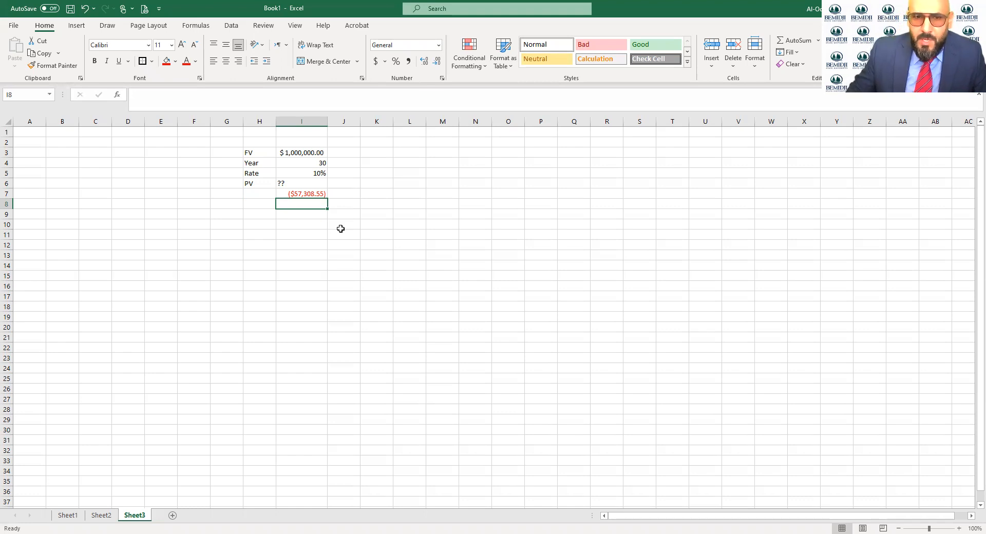
# Step: Add 120 and 250 with the formula =120+250 in the empty cell K12
pyautogui.click(341, 229)
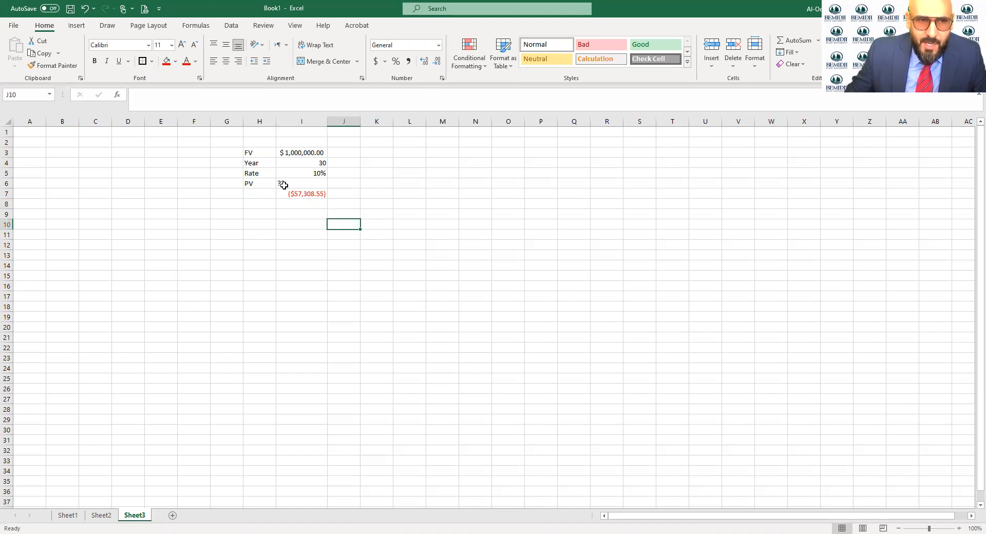
pyautogui.click(371, 246)
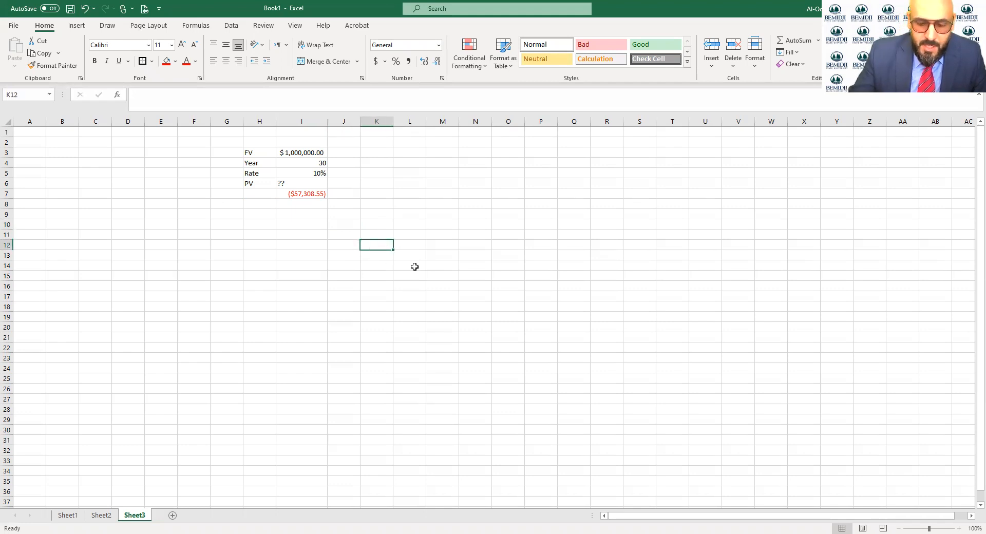
pyautogui.write('=')
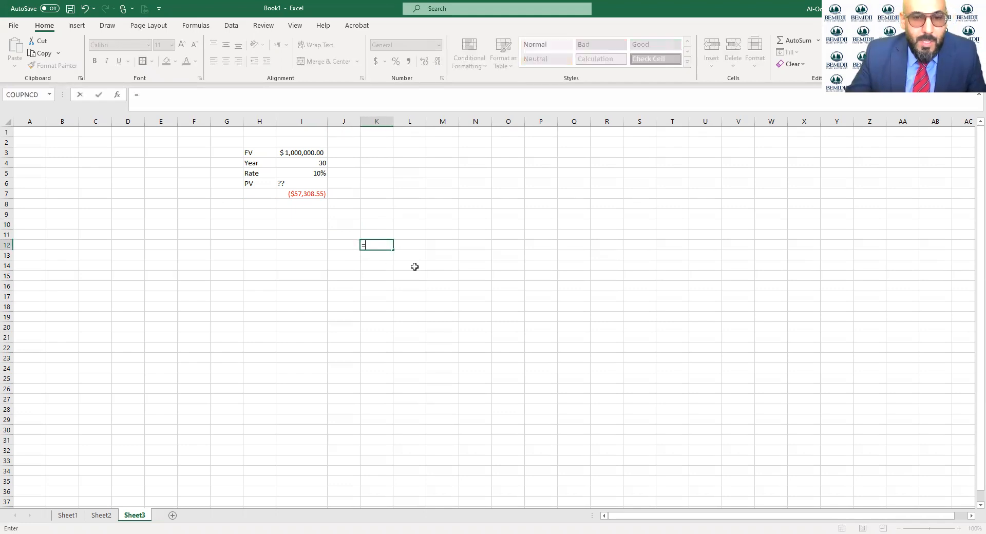
pyautogui.write('120')
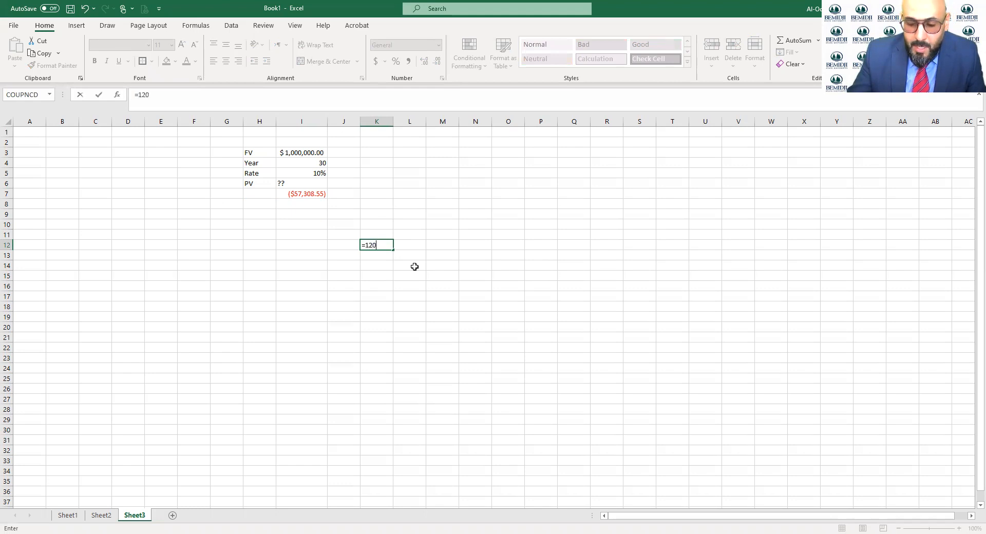
pyautogui.write('+250')
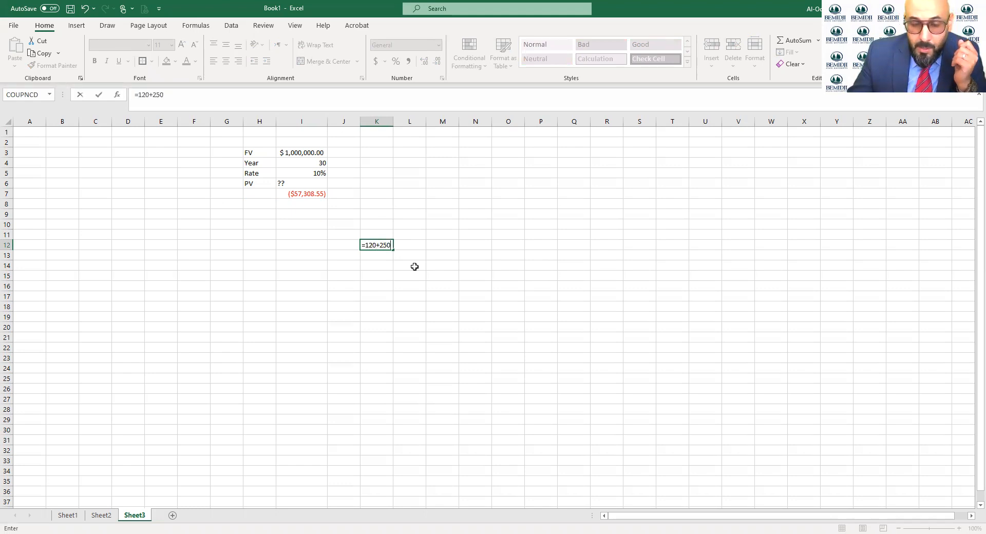
pyautogui.press('Return')
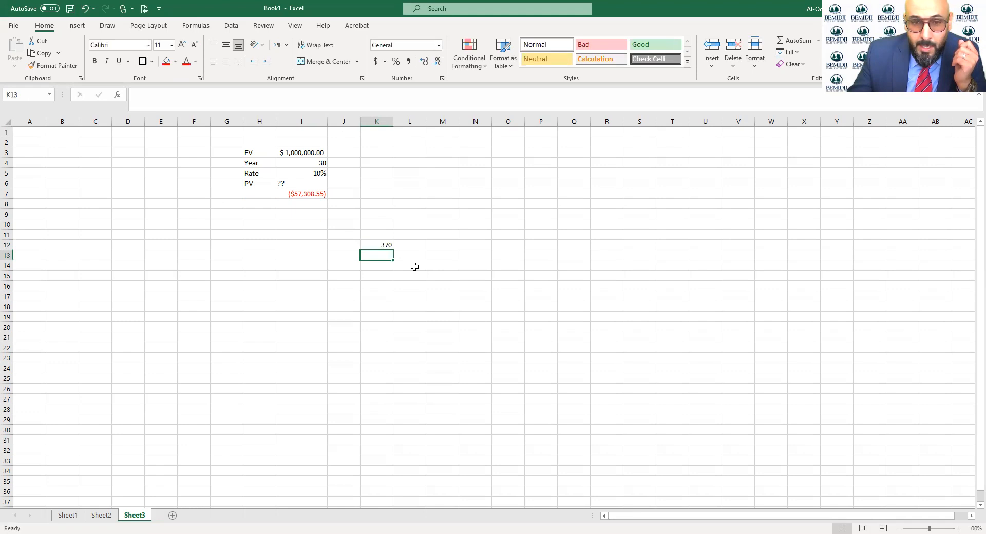
pyautogui.write('=')
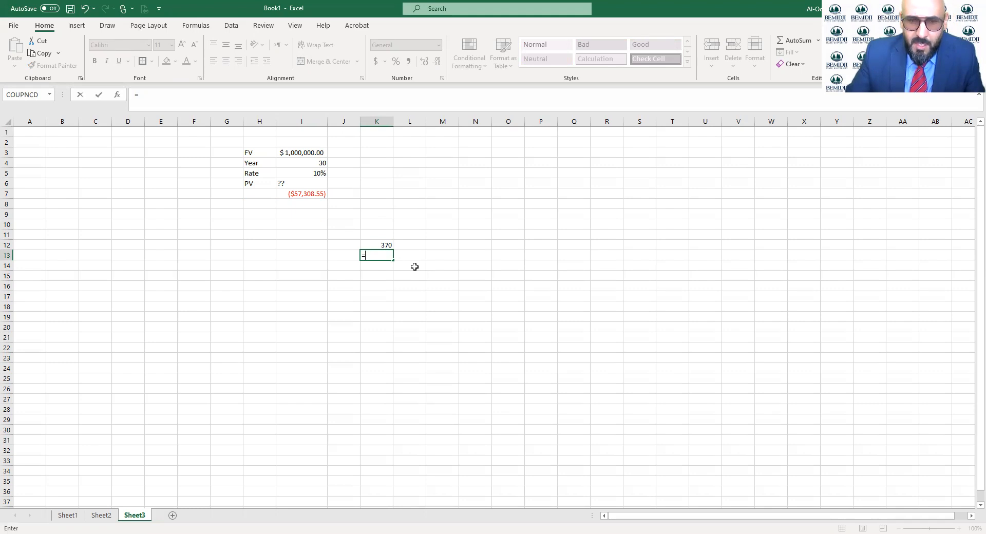
pyautogui.write('i')
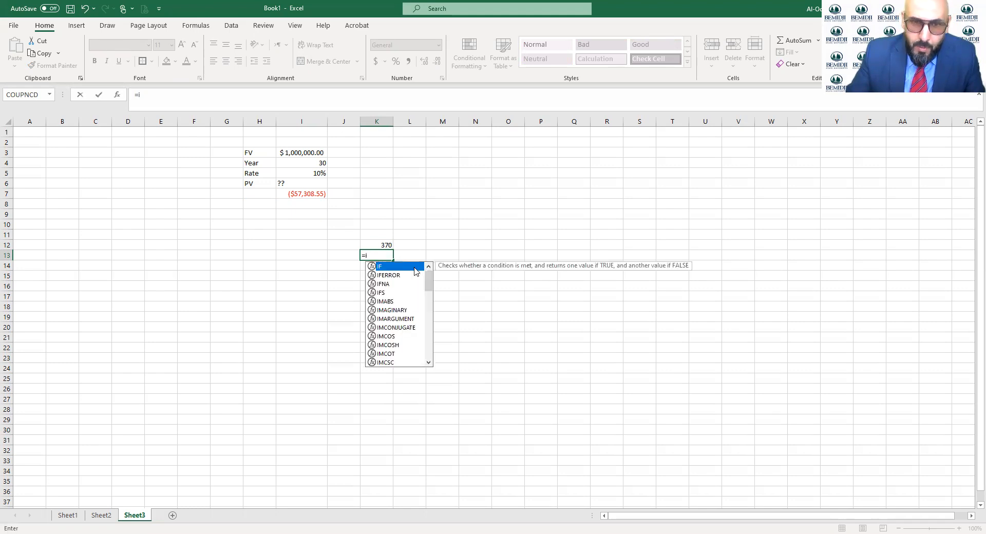
pyautogui.press('BackSpace')
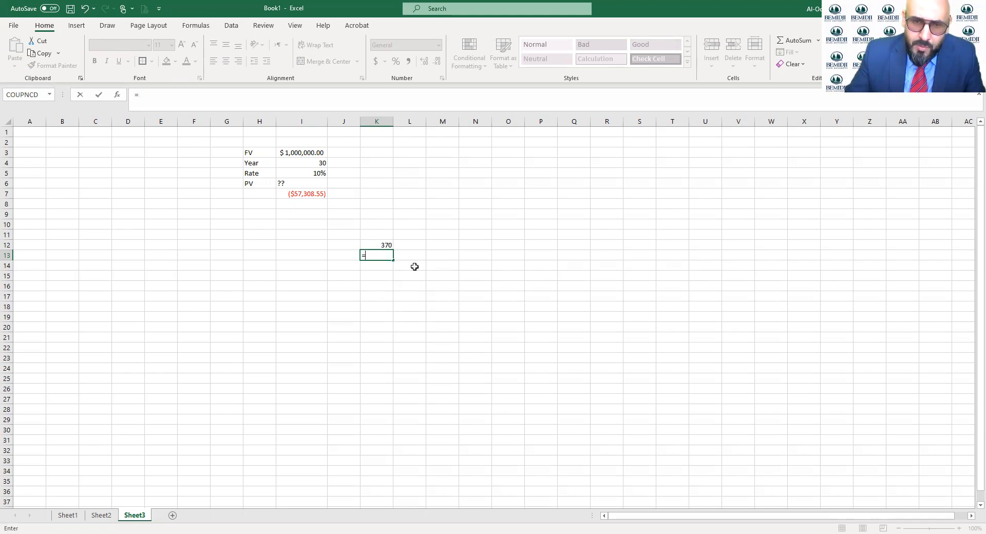
pyautogui.press('BackSpace')
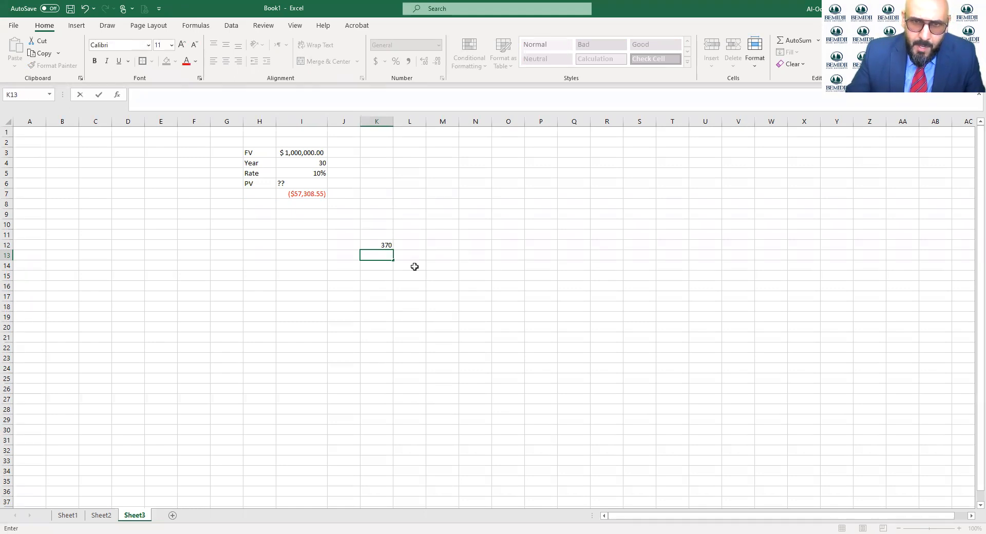
pyautogui.press('Escape')
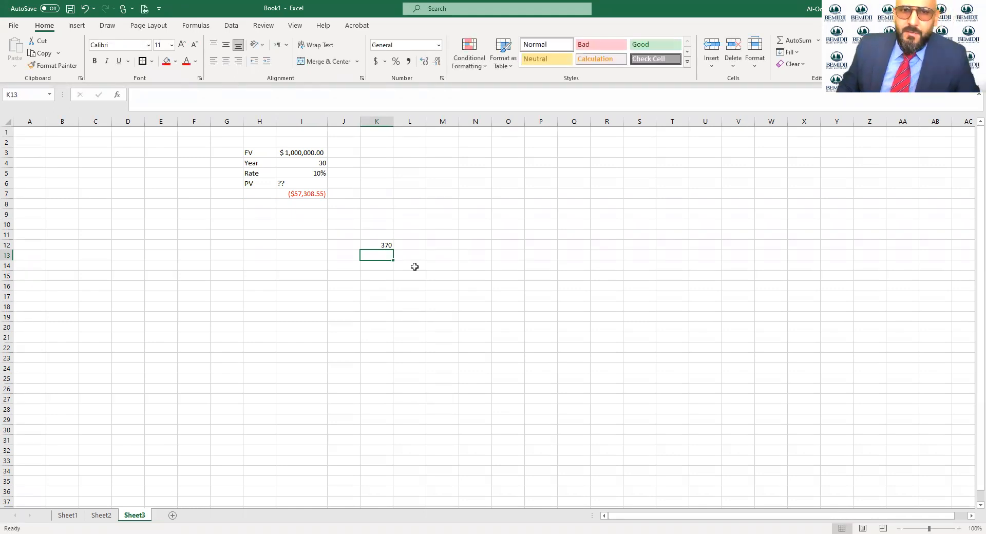